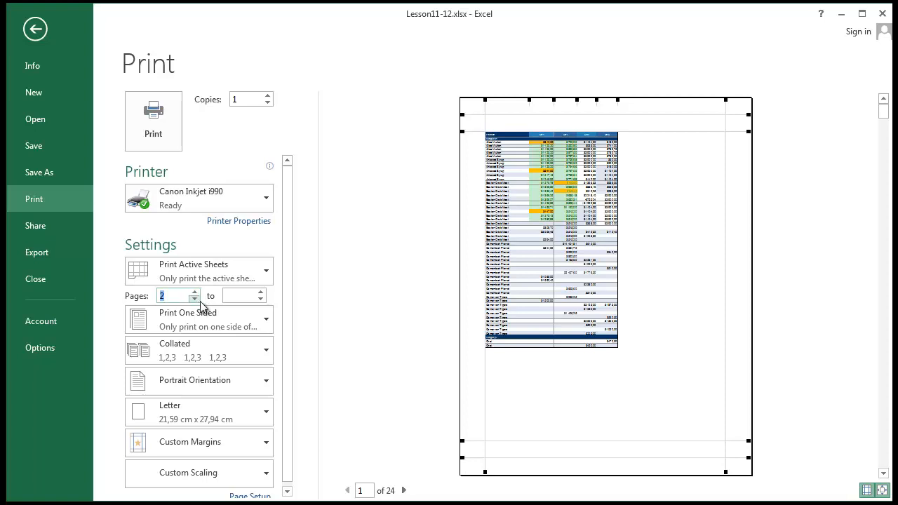
Set the print range to pages 1 to 24
click(236, 297)
click(261, 293)
click(261, 293)
click(228, 296)
text(41)
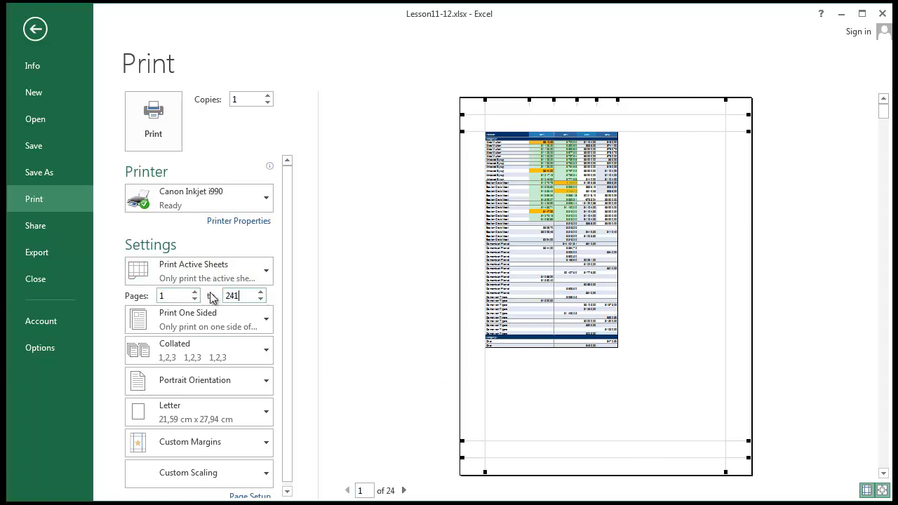
click(511, 220)
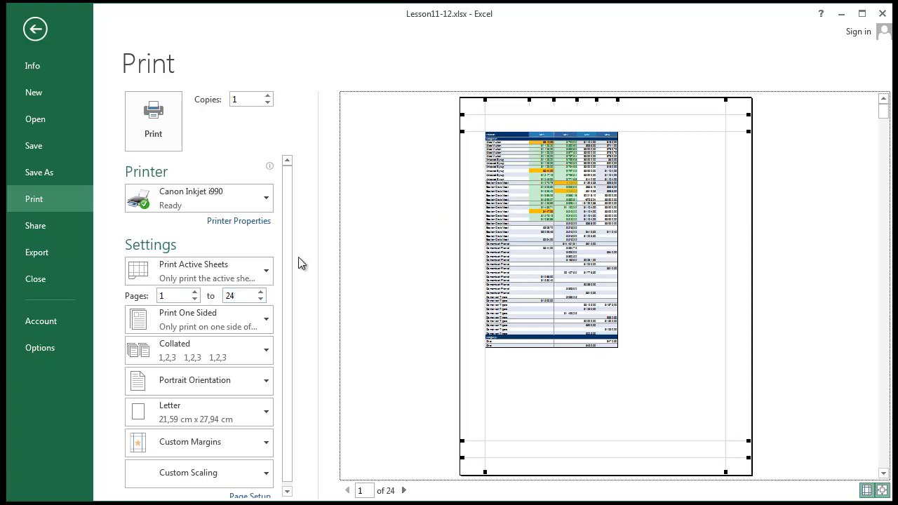
Try raising the last page of the print range to 27, and set it back to 24
click(181, 299)
click(261, 292)
click(260, 292)
click(260, 293)
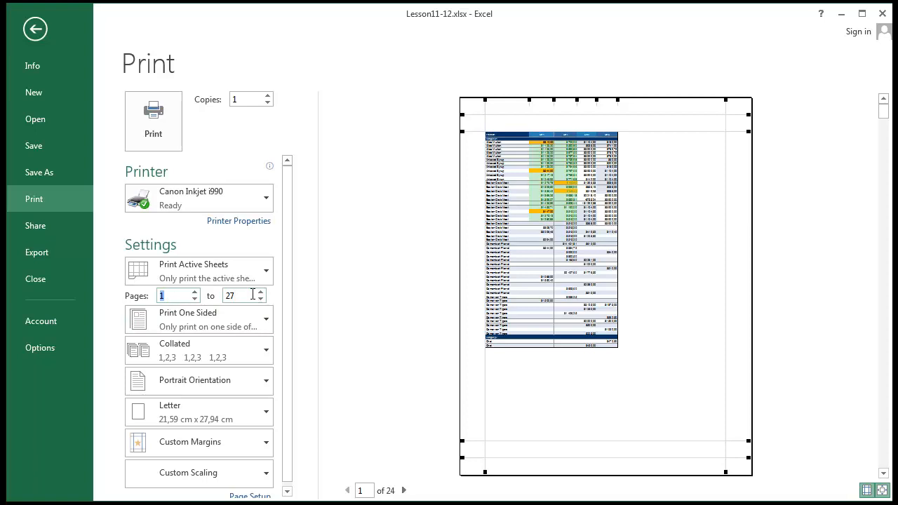
double_click(239, 296)
click(240, 298)
click(260, 299)
click(244, 292)
click(407, 449)
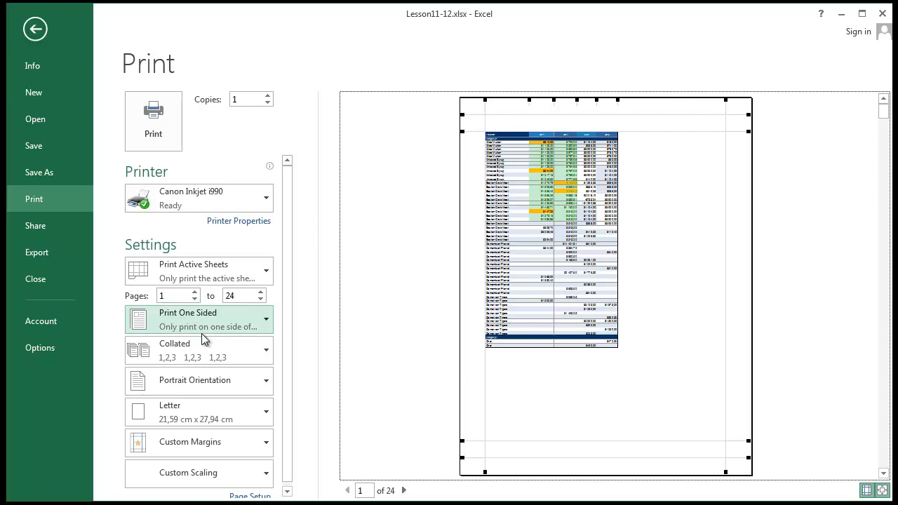
Review the one-sided and two-sided printing options, the Canon Inkjet i990 properties and the collation options without changing them
click(239, 326)
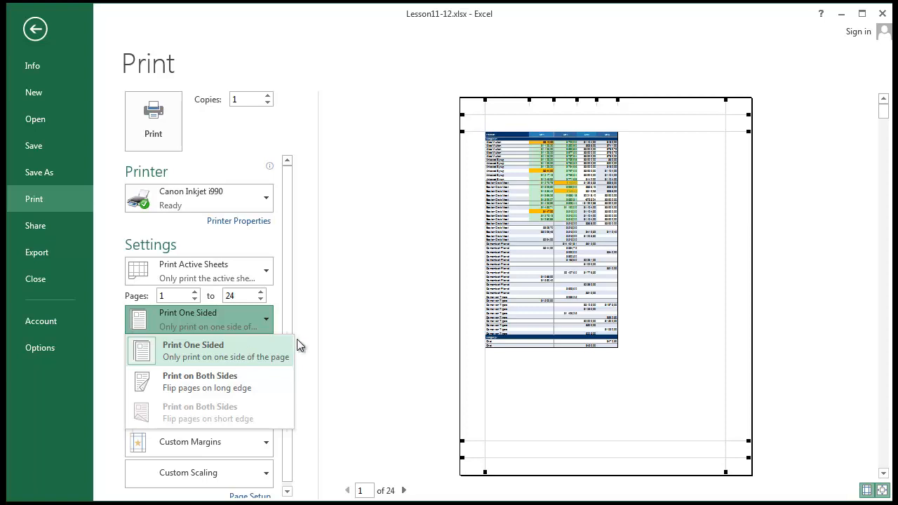
click(325, 342)
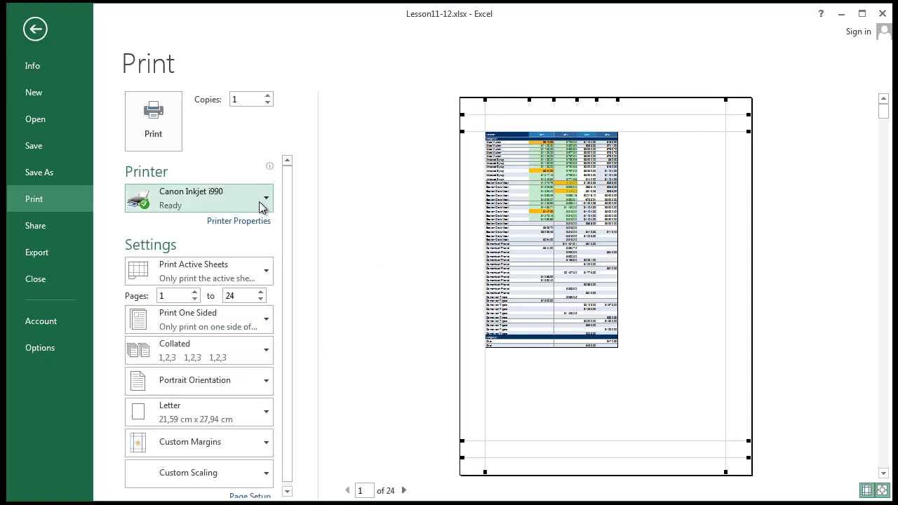
click(245, 226)
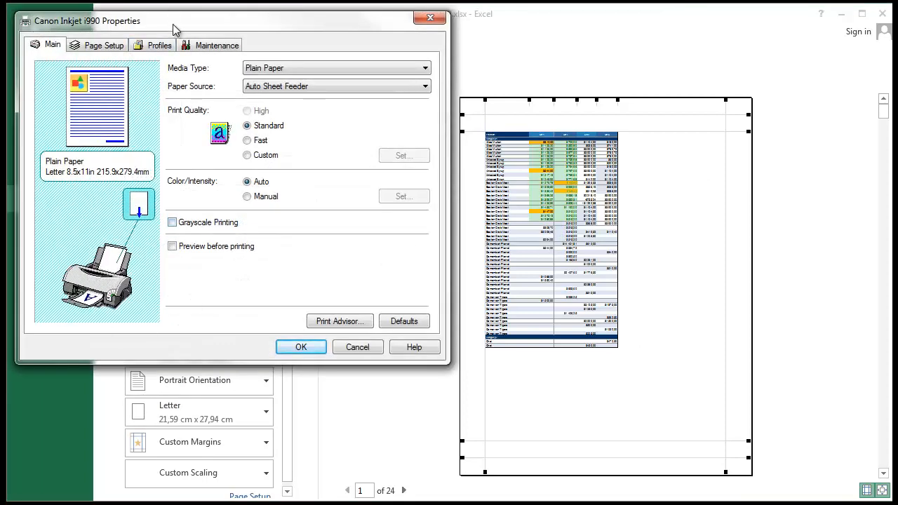
drag(176, 27, 338, 17)
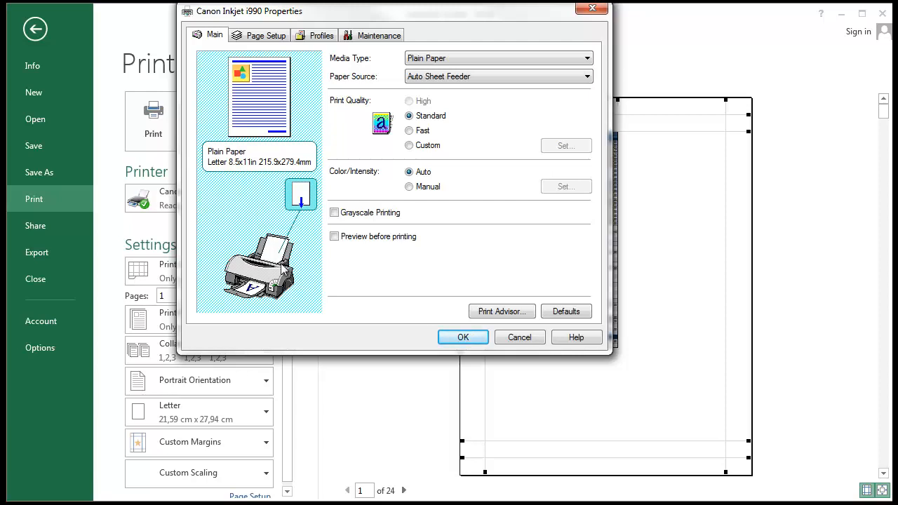
click(518, 338)
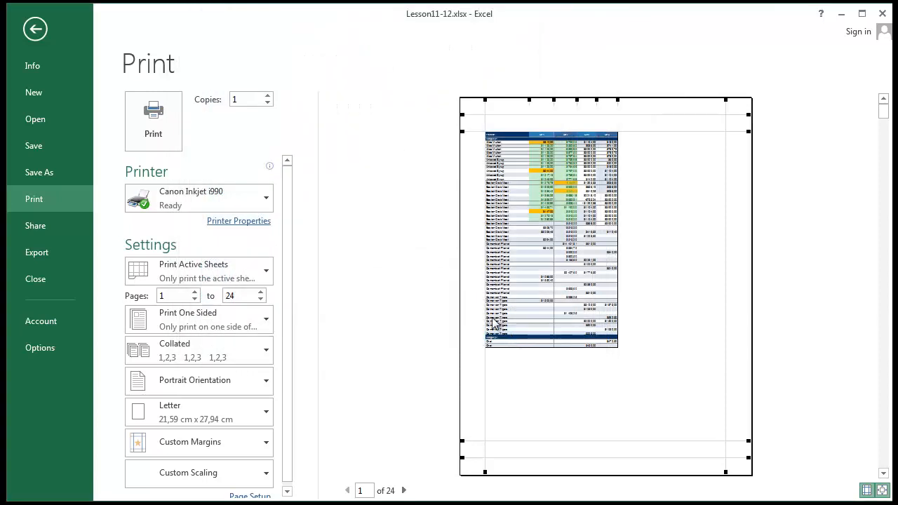
click(233, 315)
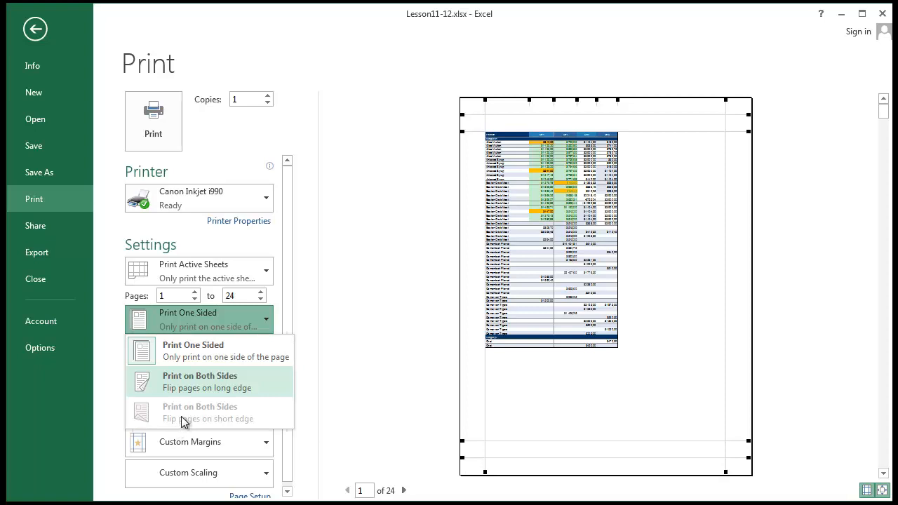
click(354, 403)
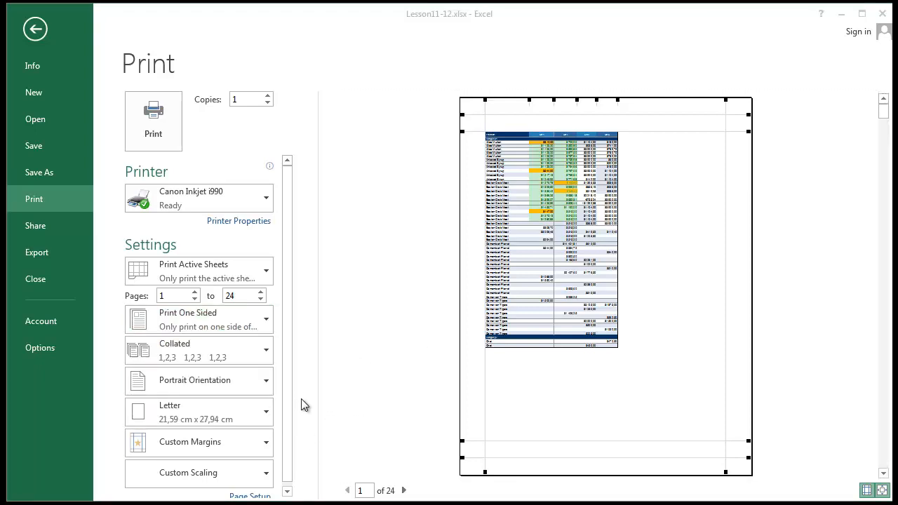
click(196, 359)
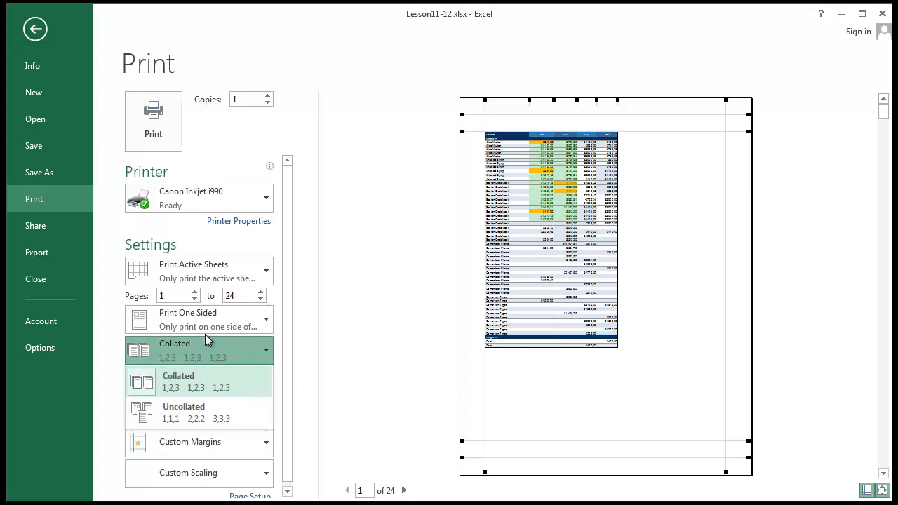
click(252, 125)
Set the last page of the print range to 10 and the number of copies to 3
click(246, 97)
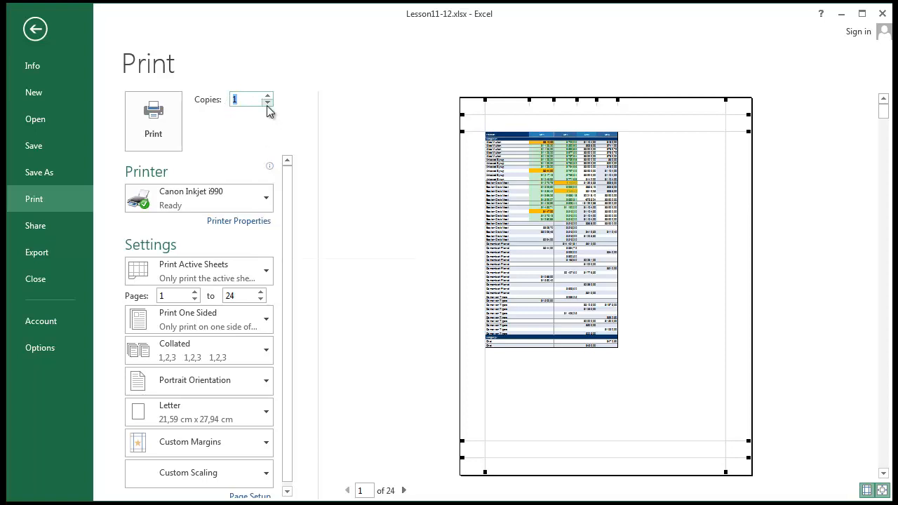
click(243, 101)
drag(244, 296, 211, 297)
text(10)
click(267, 96)
click(267, 96)
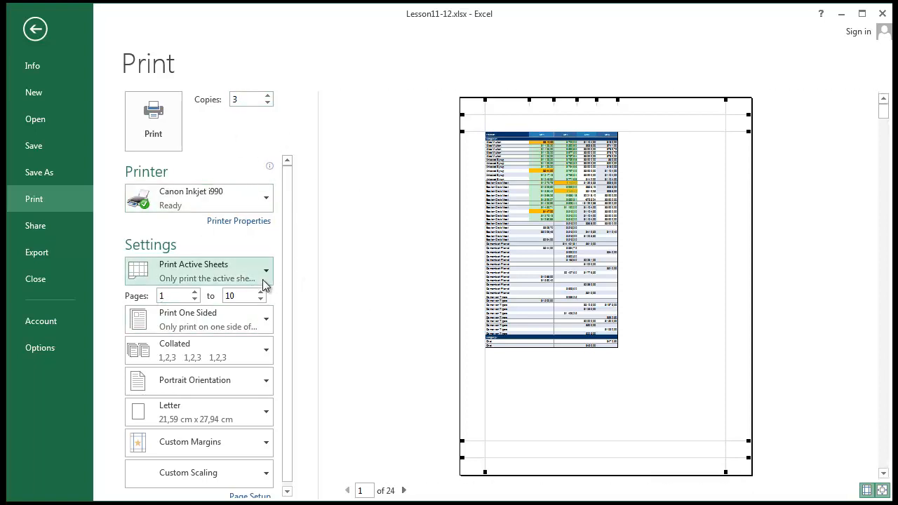
Switch the copies to Uncollated, and return them to Collated
click(220, 344)
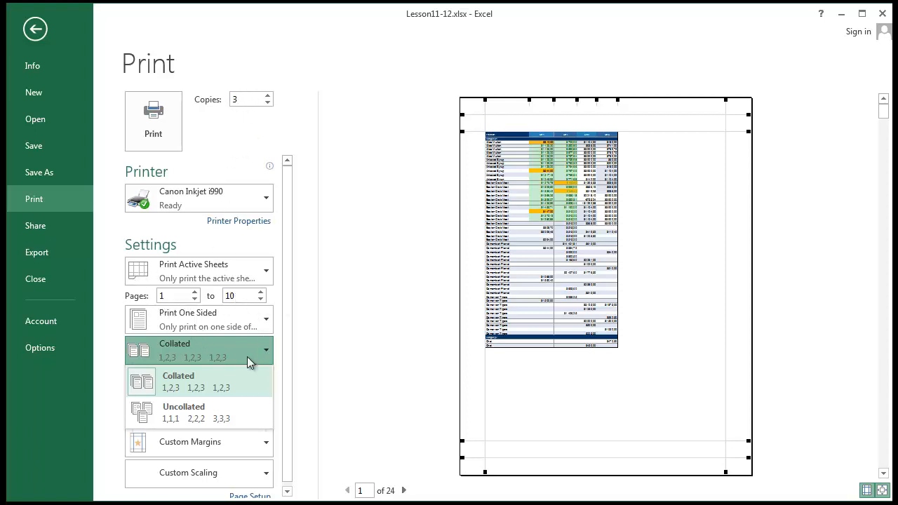
click(179, 420)
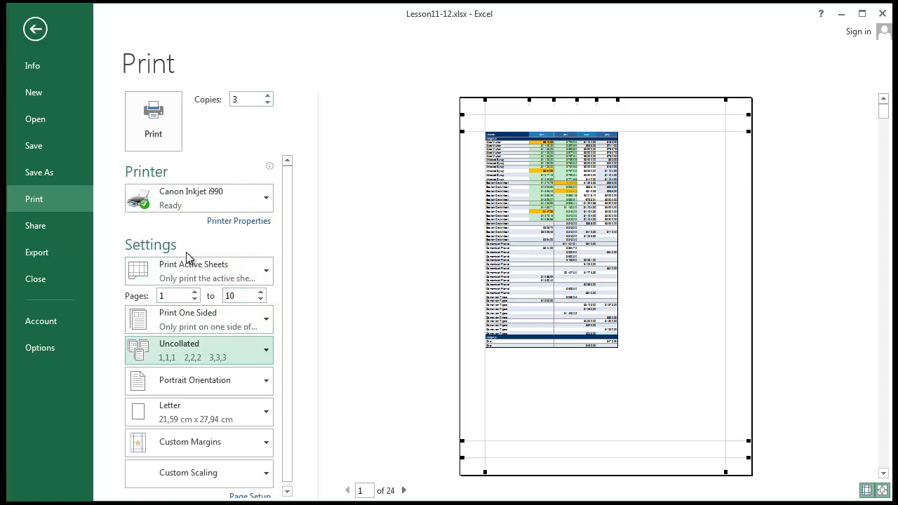
click(264, 354)
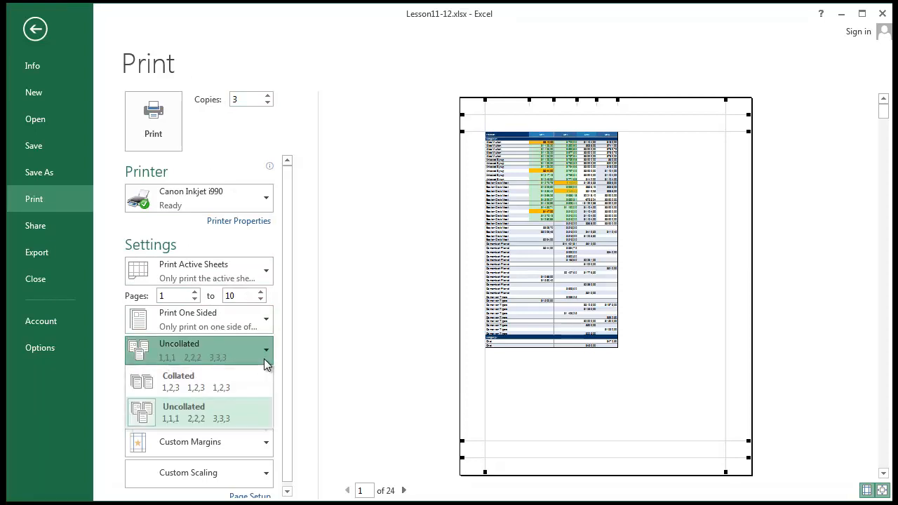
click(238, 400)
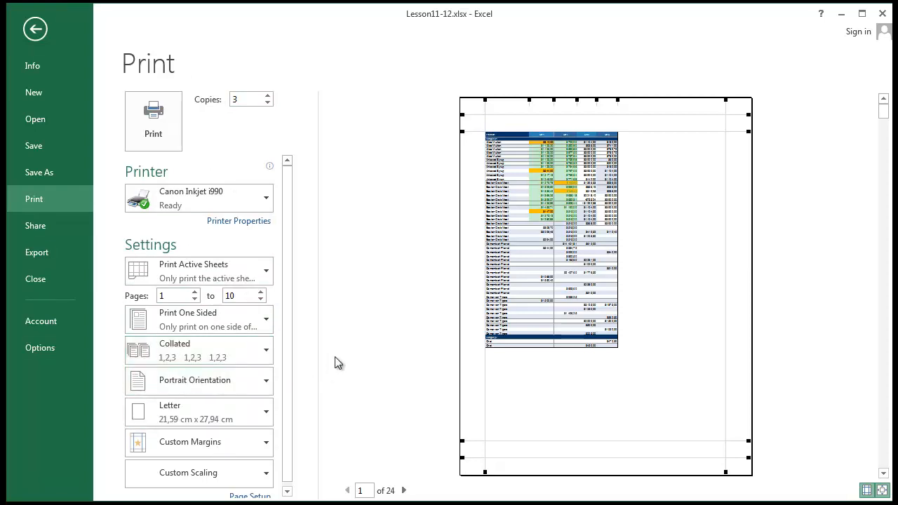
Compare Landscape and Portrait Orientation in the print preview, and return the page to Portrait Orientation
click(241, 383)
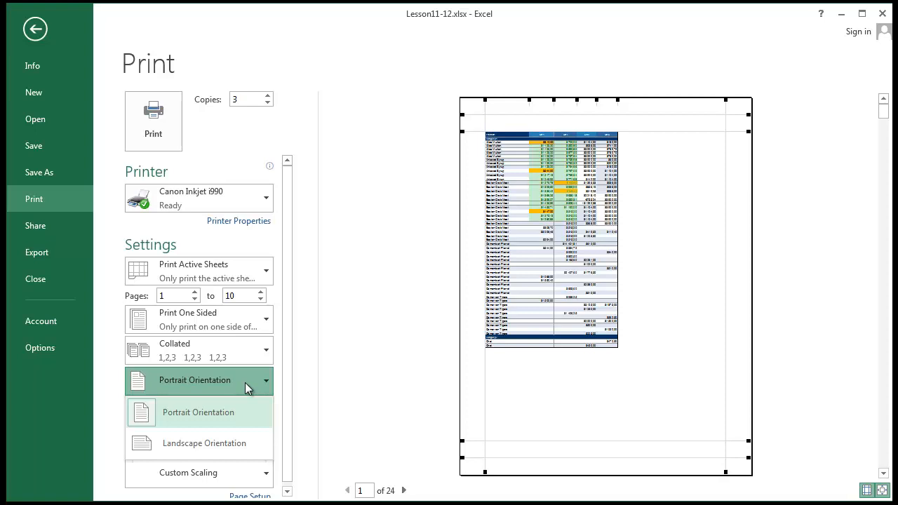
click(256, 439)
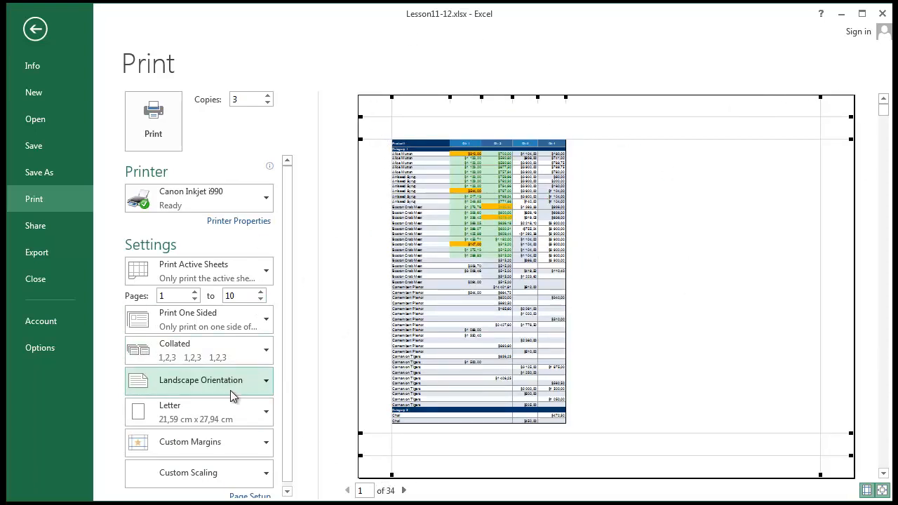
click(212, 375)
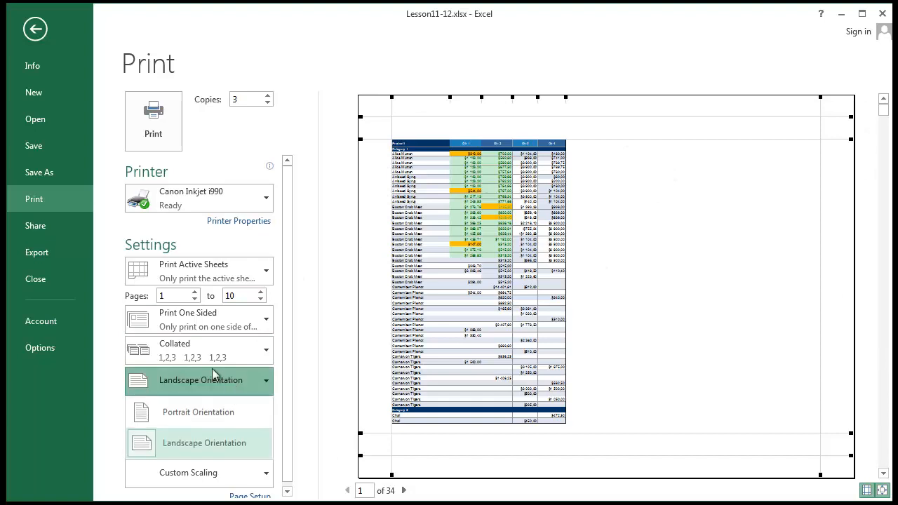
click(232, 416)
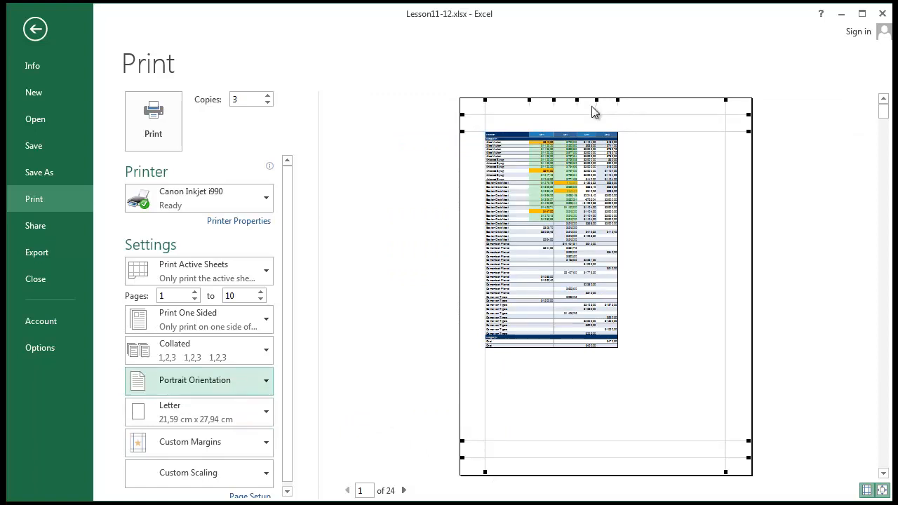
click(247, 382)
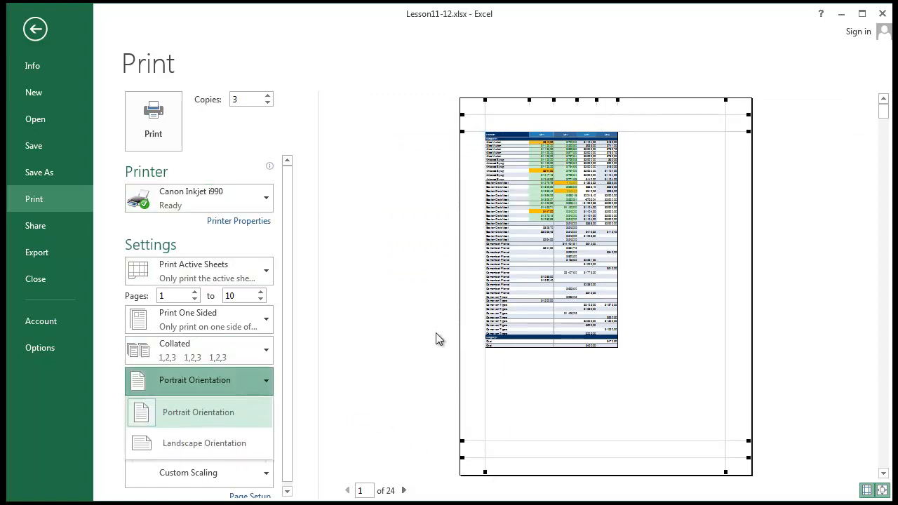
click(384, 375)
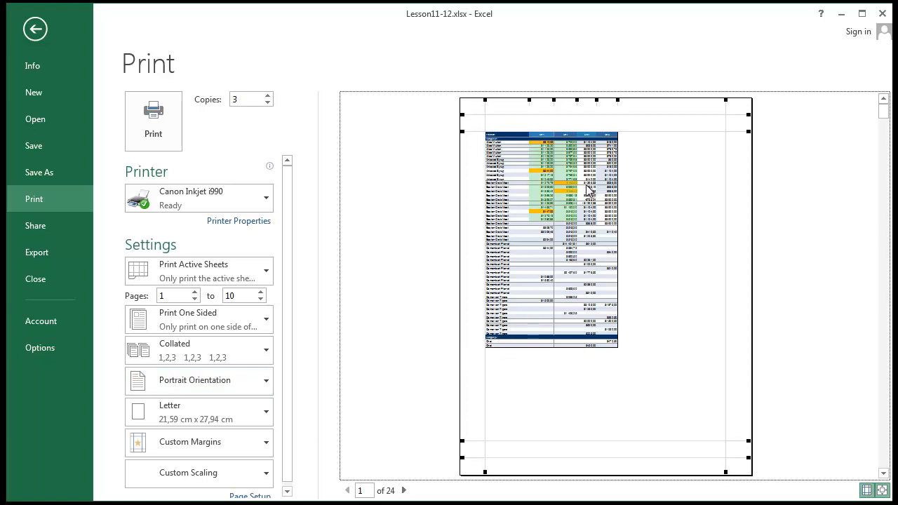
click(339, 227)
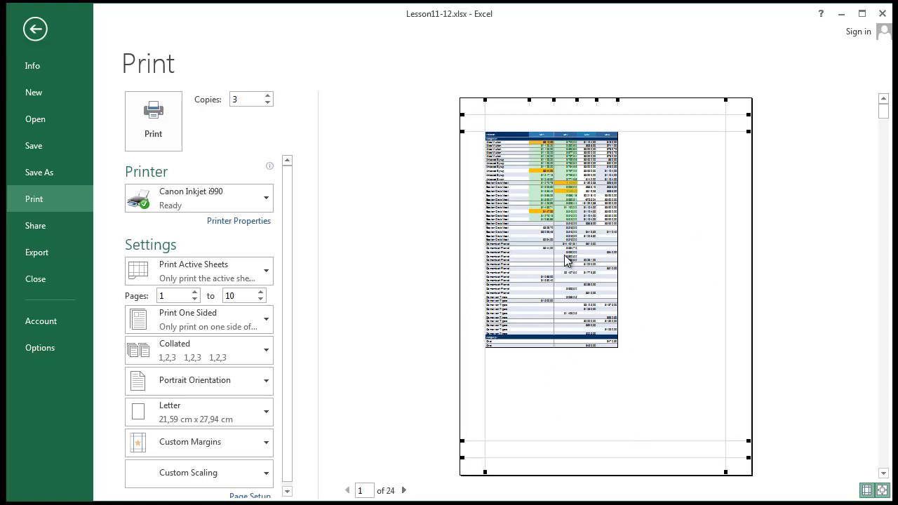
click(254, 372)
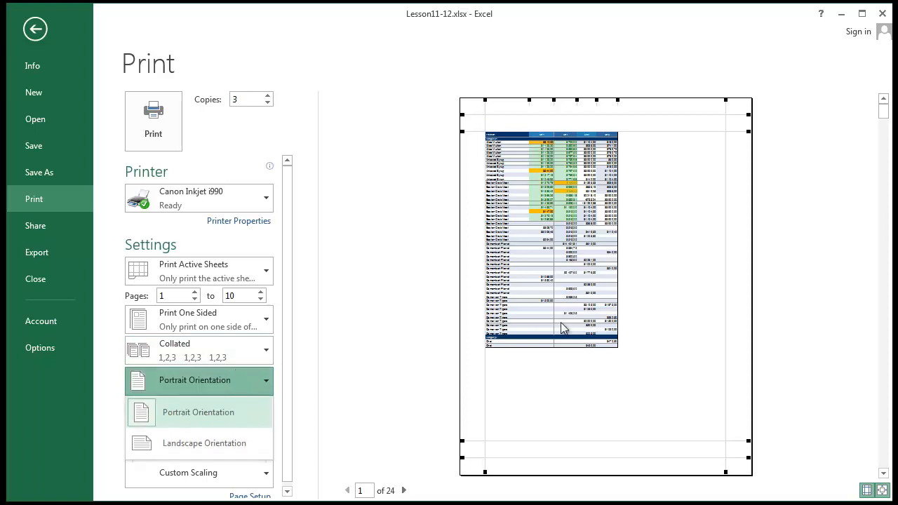
click(439, 310)
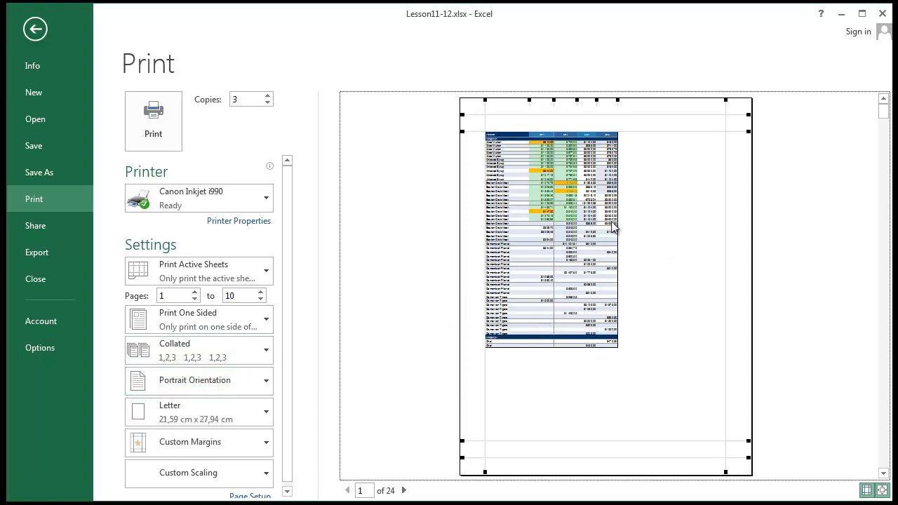
click(237, 378)
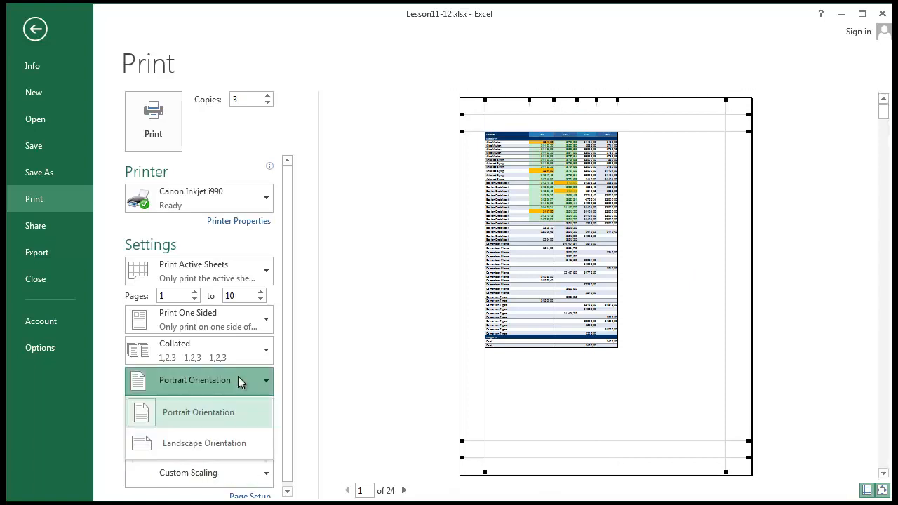
click(233, 437)
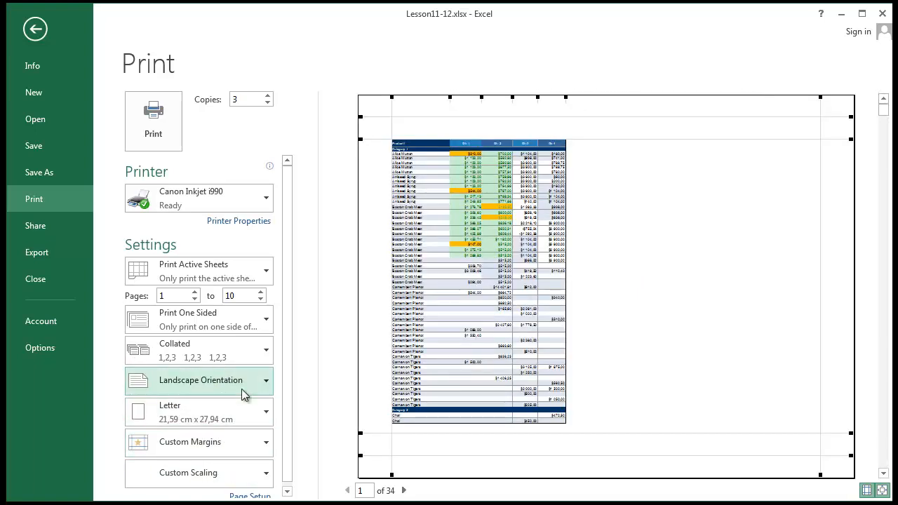
click(261, 383)
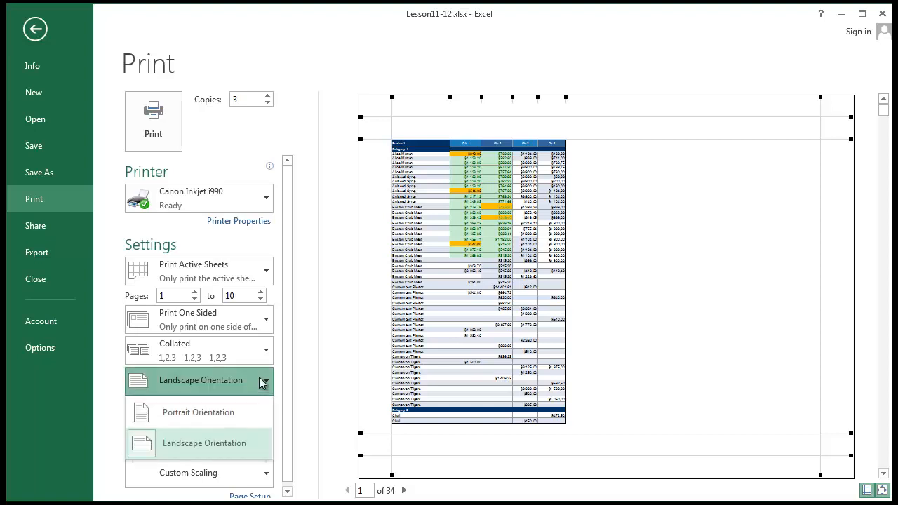
click(241, 414)
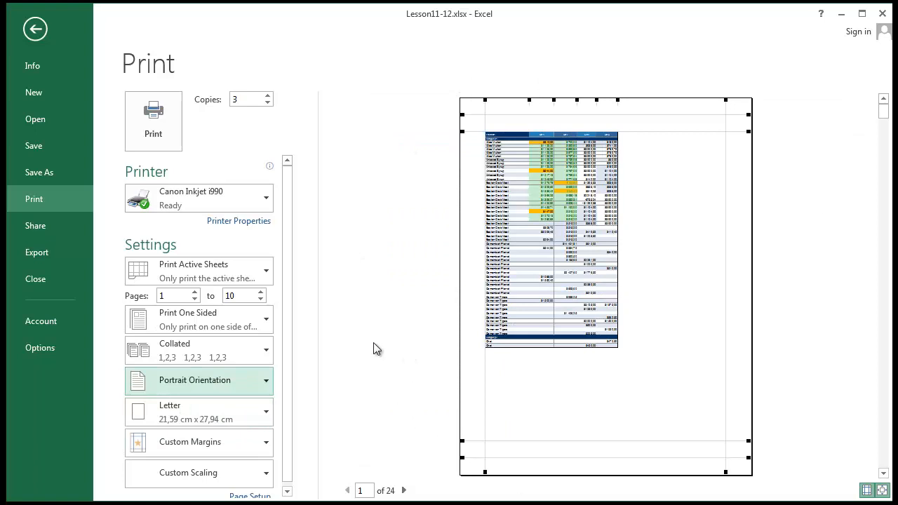
Change the paper size for the printout to A4 (21 cm x 29,7 cm)
click(183, 422)
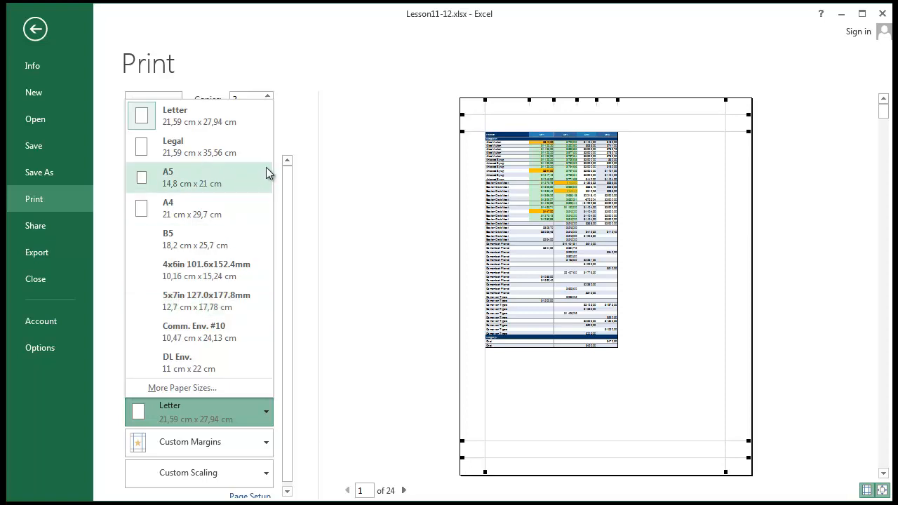
click(255, 210)
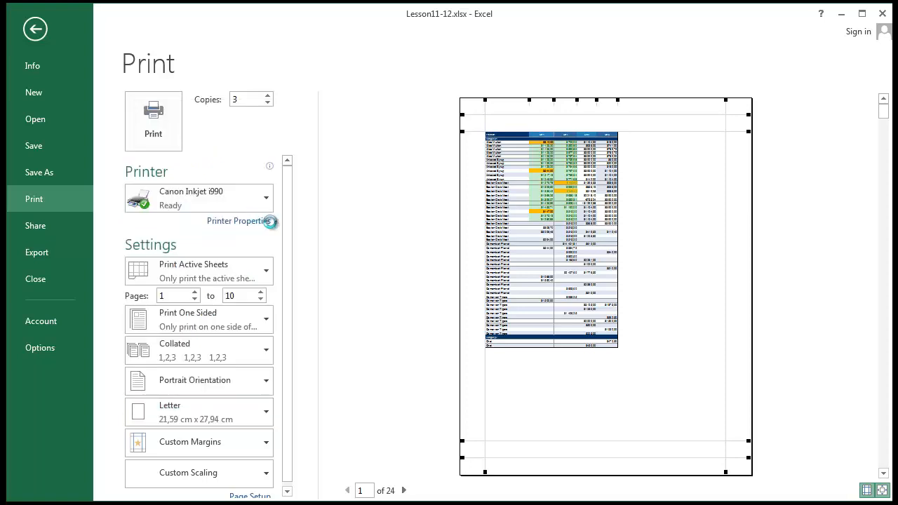
click(374, 275)
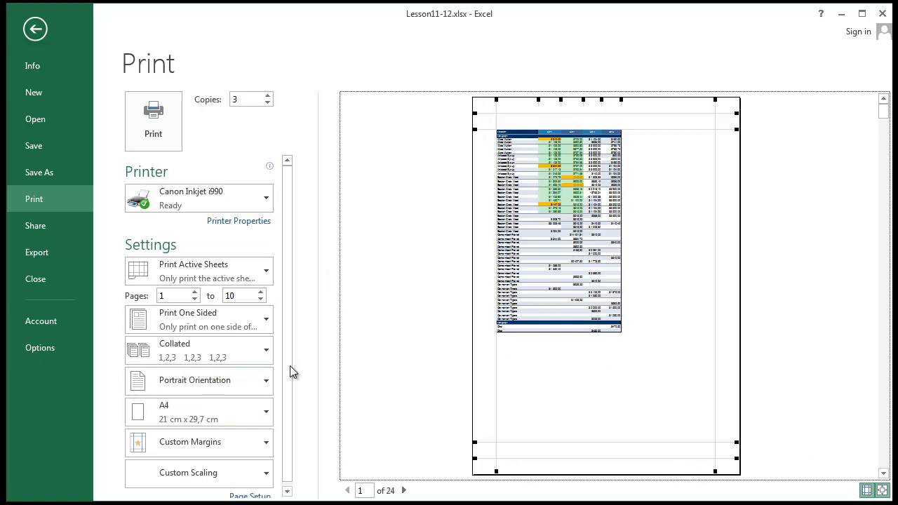
Review the available paper sizes and look through the first pages of the print preview
click(266, 413)
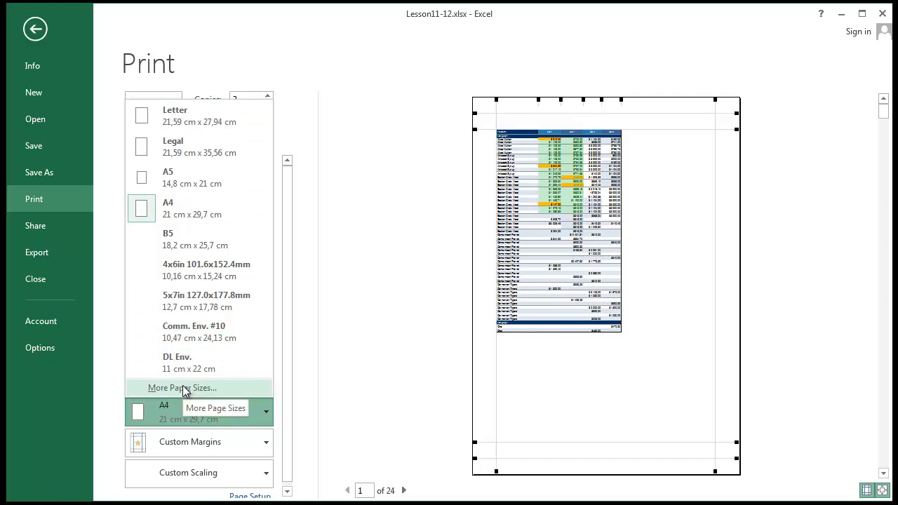
click(399, 339)
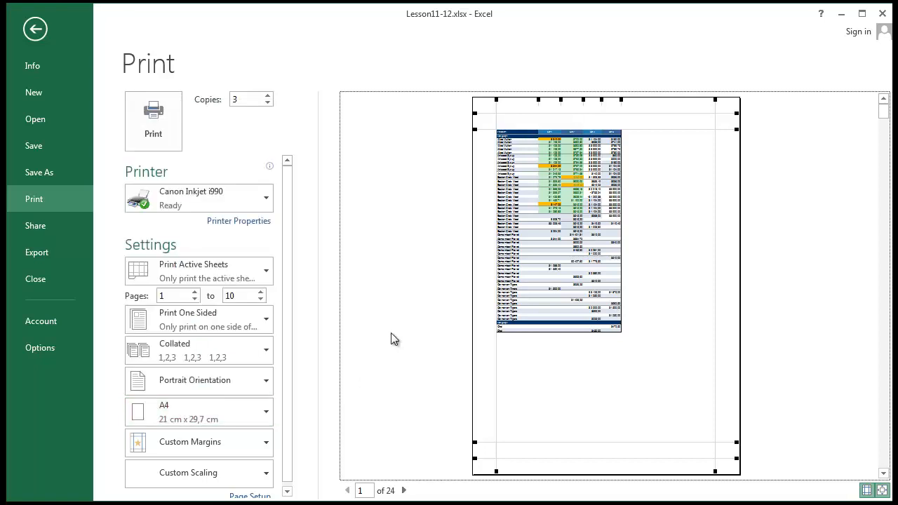
click(404, 491)
click(347, 491)
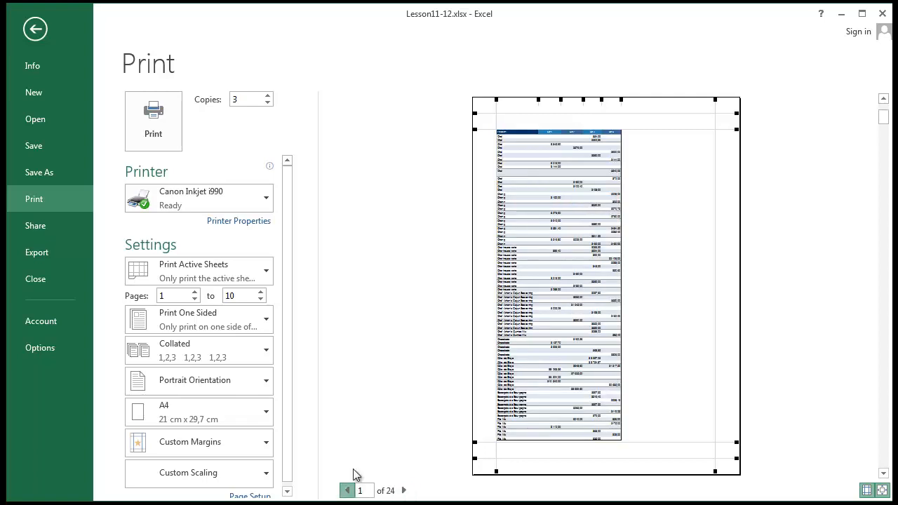
click(251, 411)
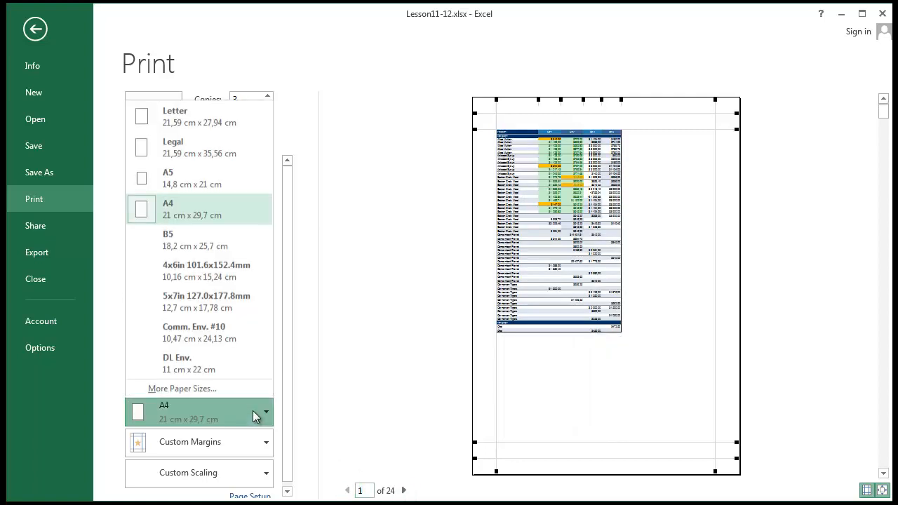
click(341, 353)
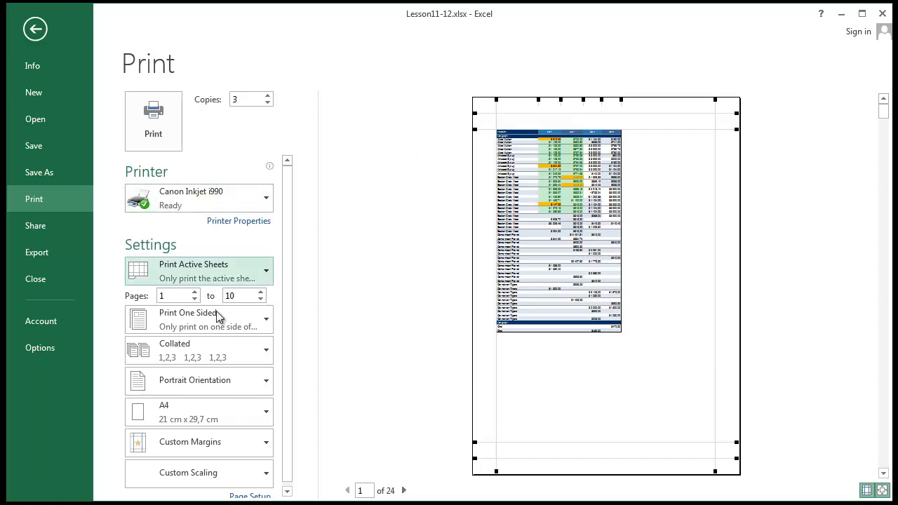
Open Page Setup through More Paper Sizes, examine its Page, Margins and Header/Footer settings, and close it
click(256, 417)
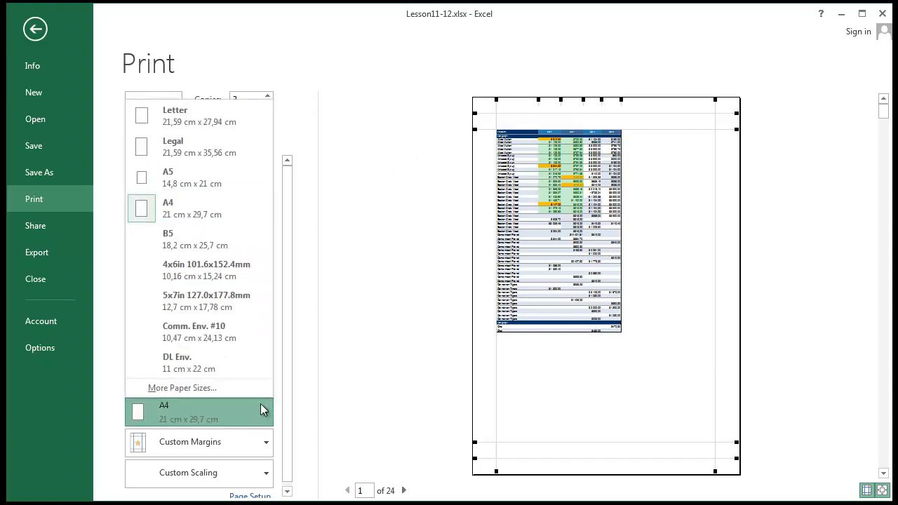
click(172, 389)
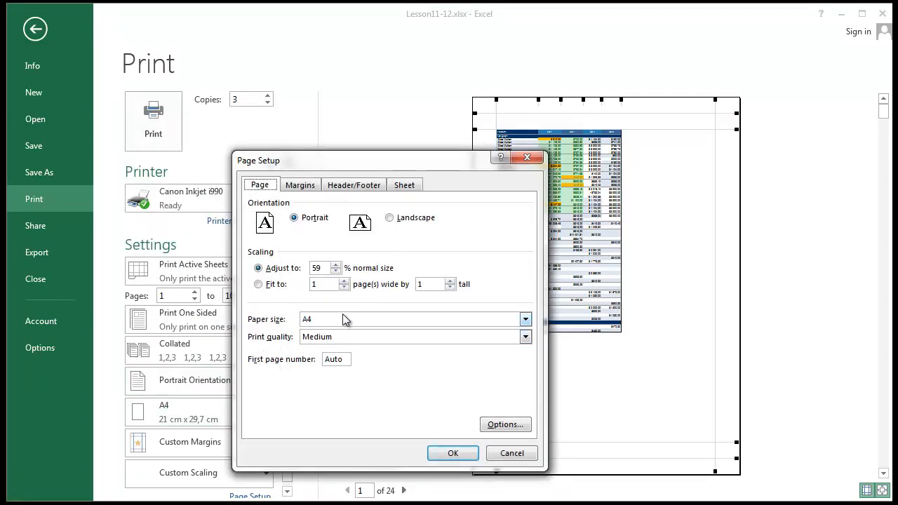
click(309, 320)
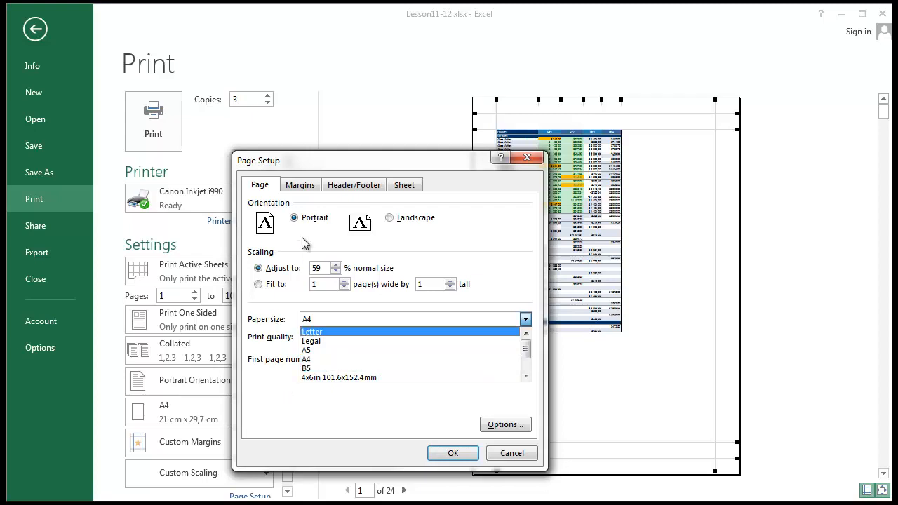
click(299, 185)
click(299, 185)
click(251, 187)
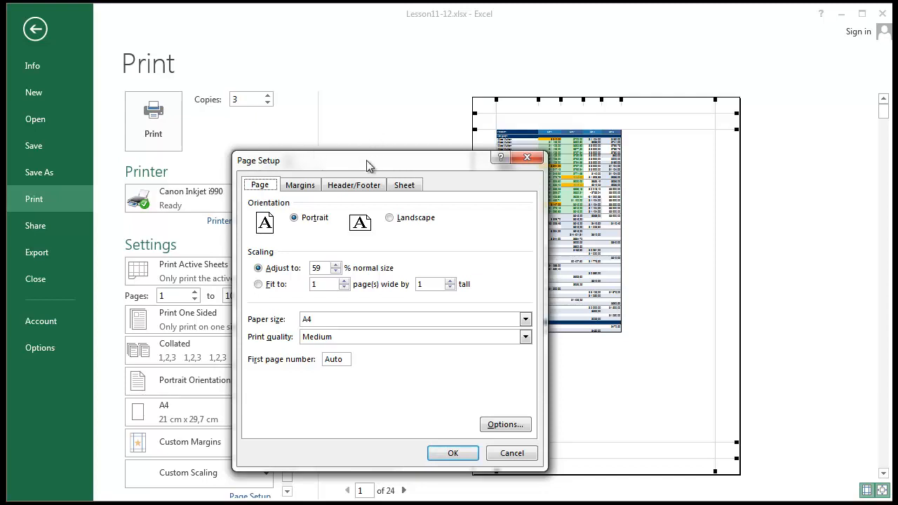
click(362, 187)
click(276, 186)
click(528, 158)
Reopen Page Setup through More Paper Sizes, look through its paper sizes, and move the dialog clear of the print settings
click(170, 404)
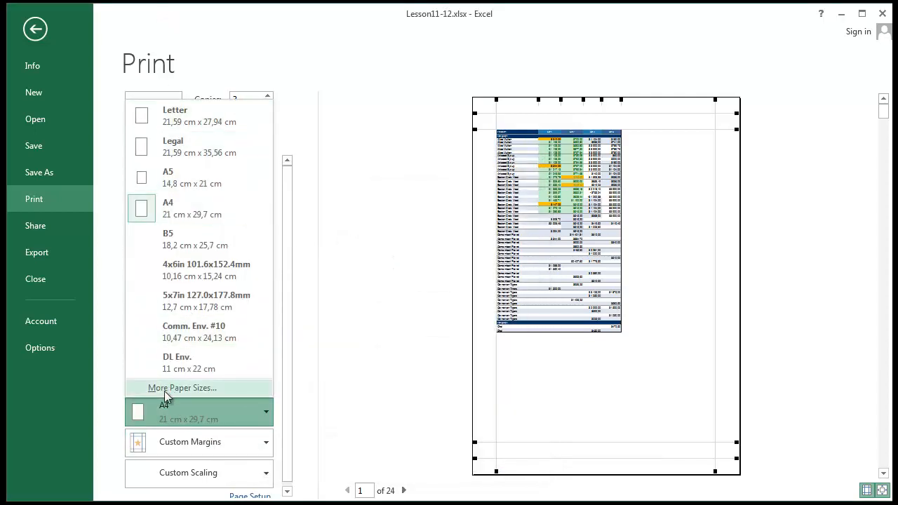
click(164, 391)
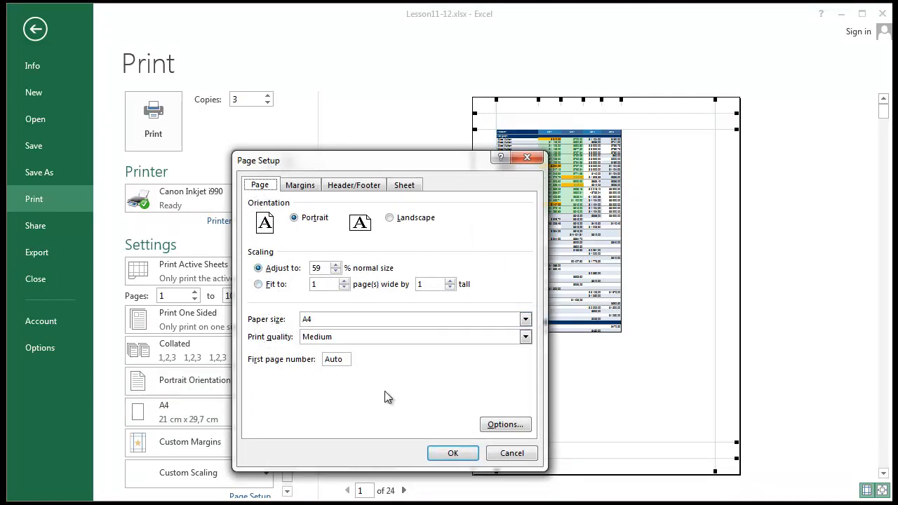
click(364, 314)
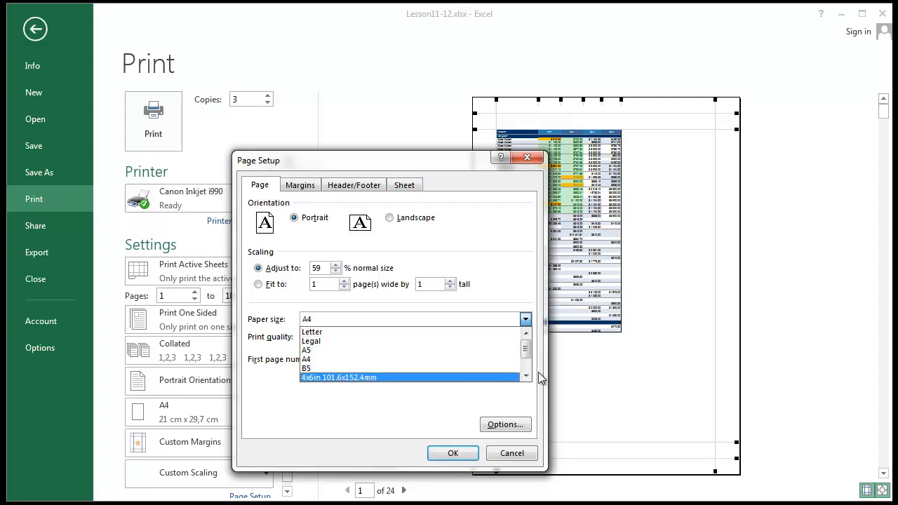
mouse_move(526, 349)
mouse_down()
mouse_move(526, 361)
mouse_move(529, 344)
mouse_up()
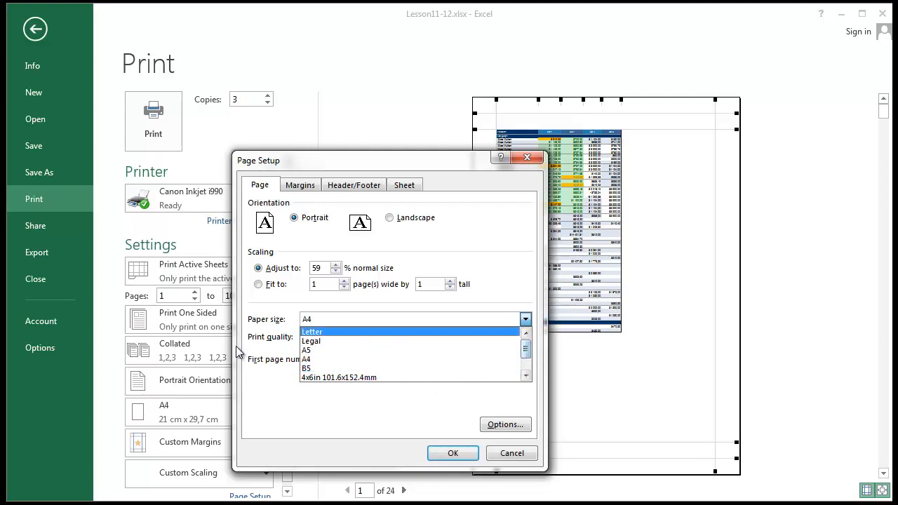
click(281, 419)
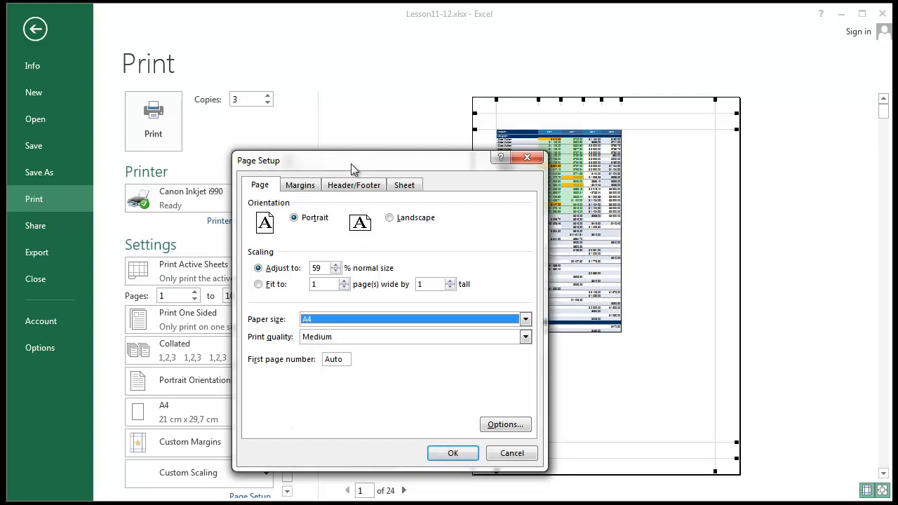
drag(351, 163, 466, 107)
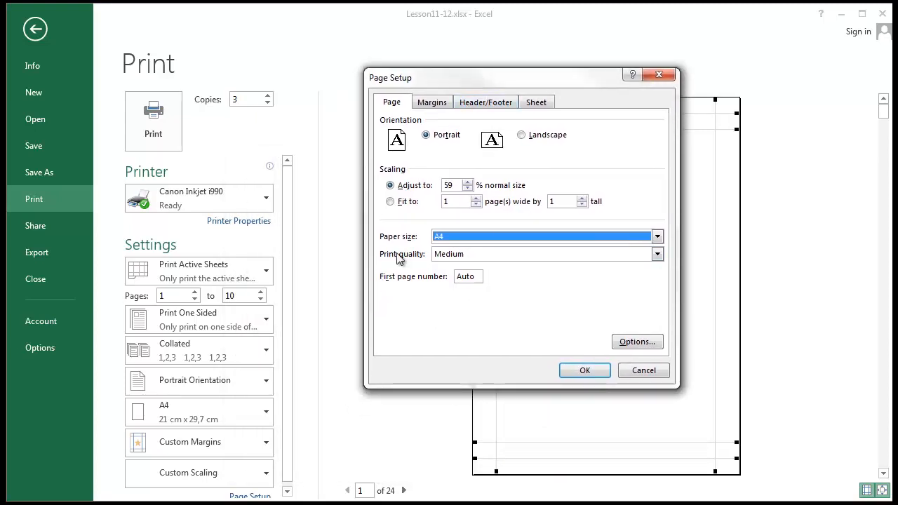
Choose Medium as the print quality in Page Setup, and go to the first page number
click(456, 256)
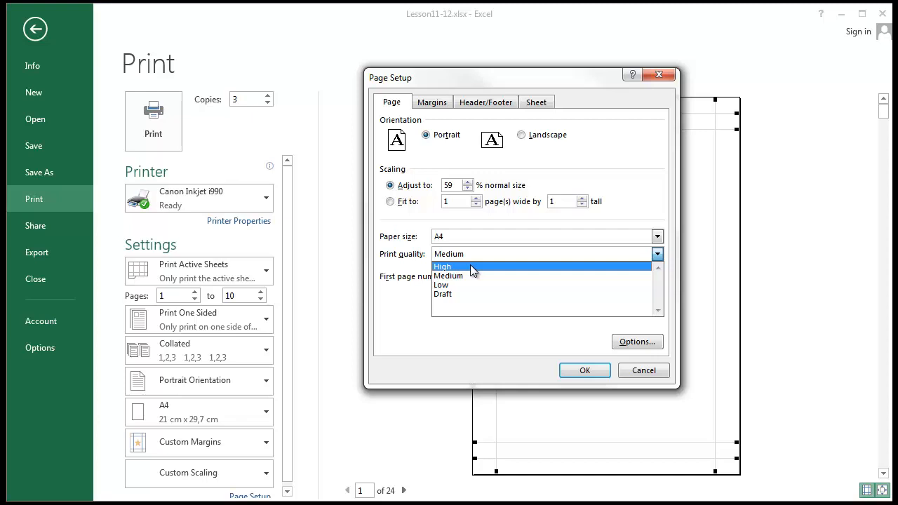
click(467, 278)
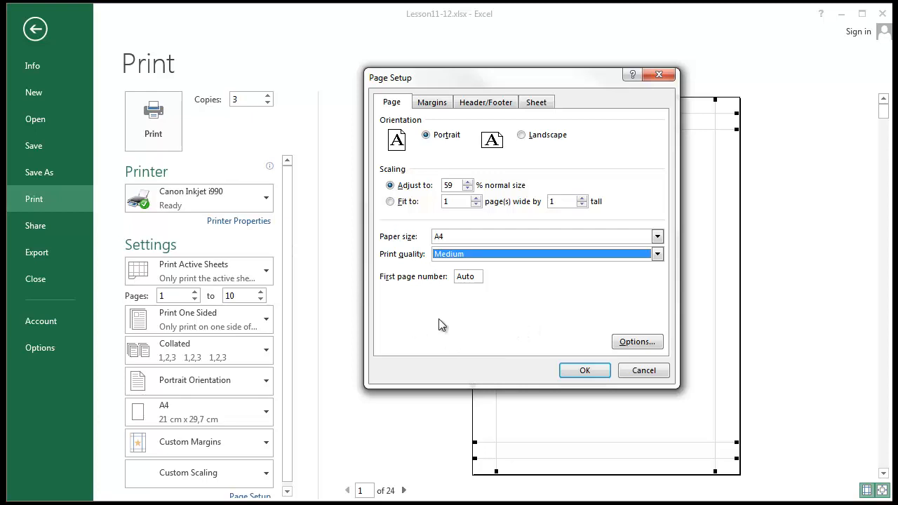
click(472, 277)
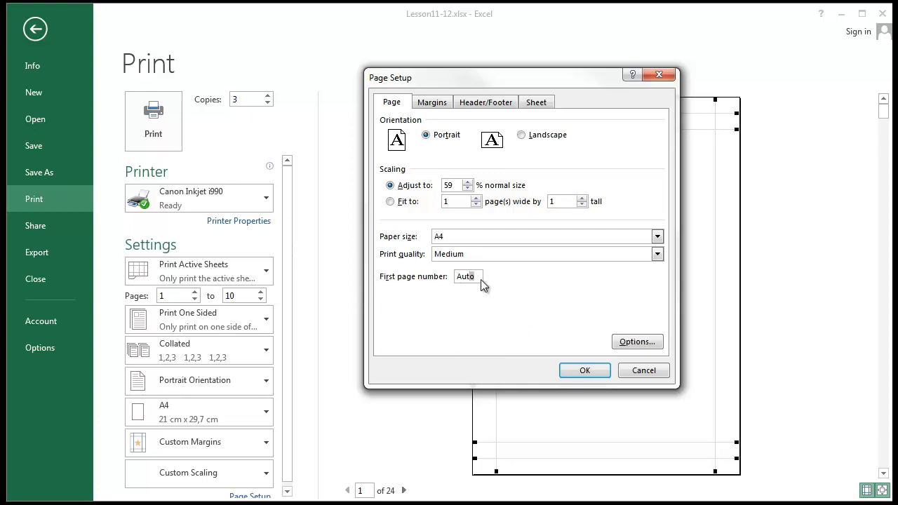
Try the A3 (Scaled) page size in the Canon Inkjet i990 properties, and accept Fit-to-Page Printing as the layout
click(637, 342)
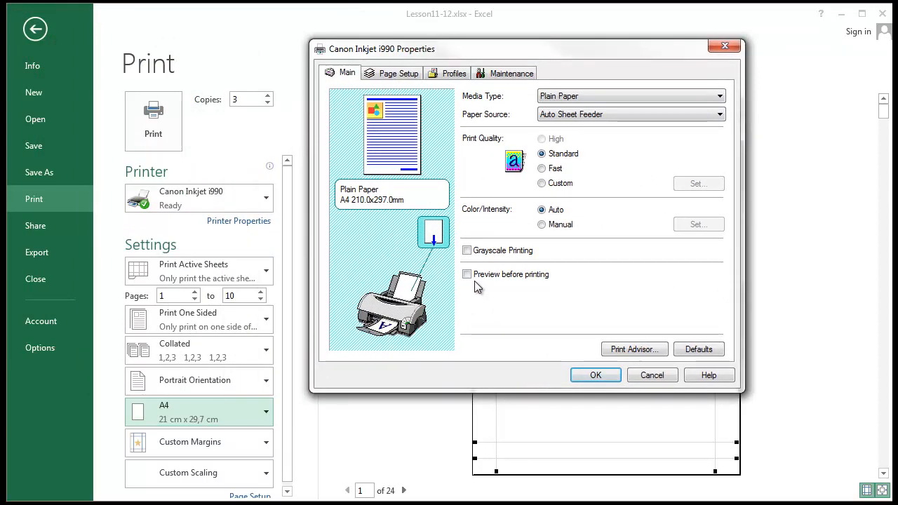
click(398, 73)
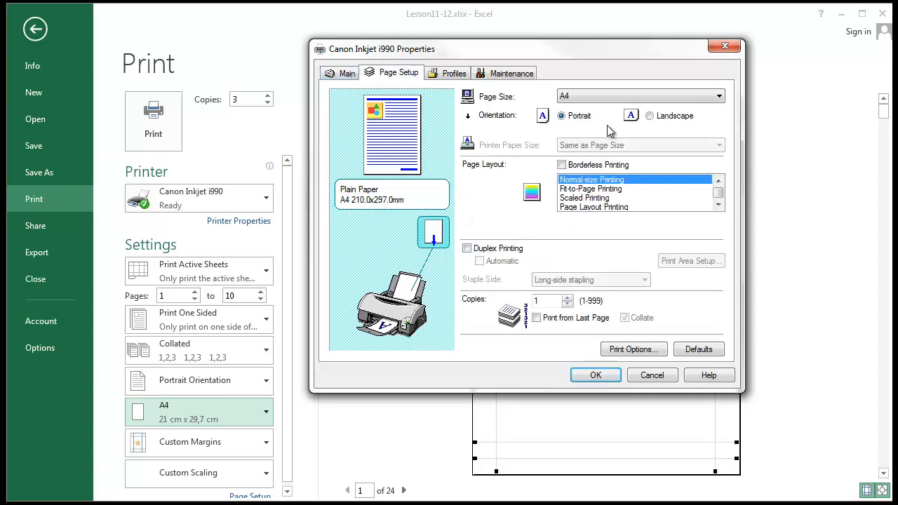
click(600, 102)
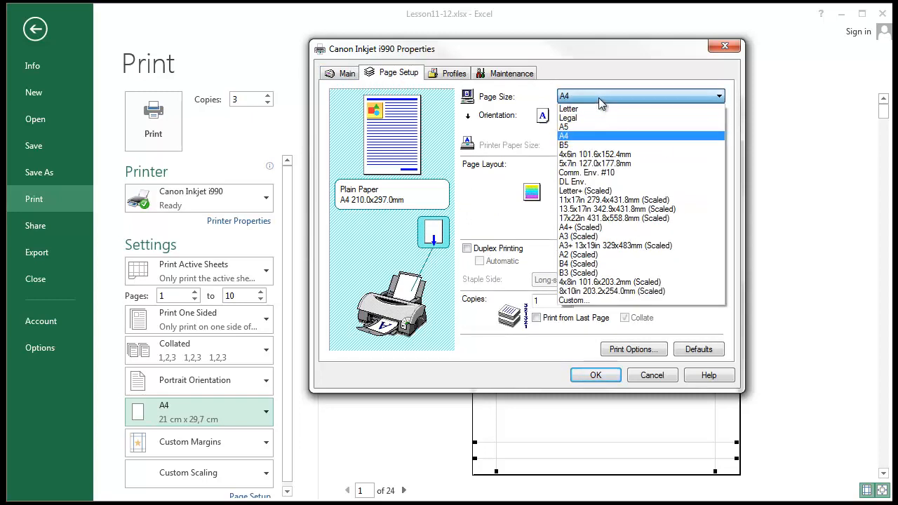
click(606, 237)
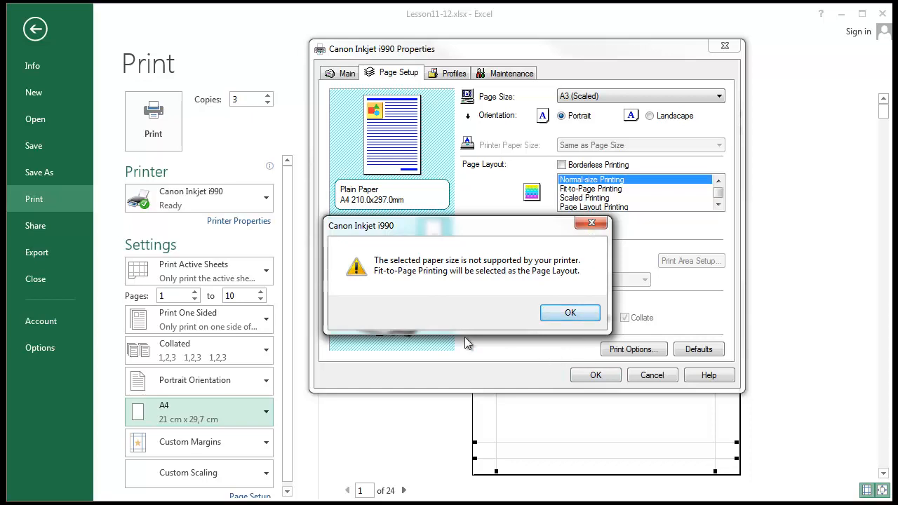
click(570, 314)
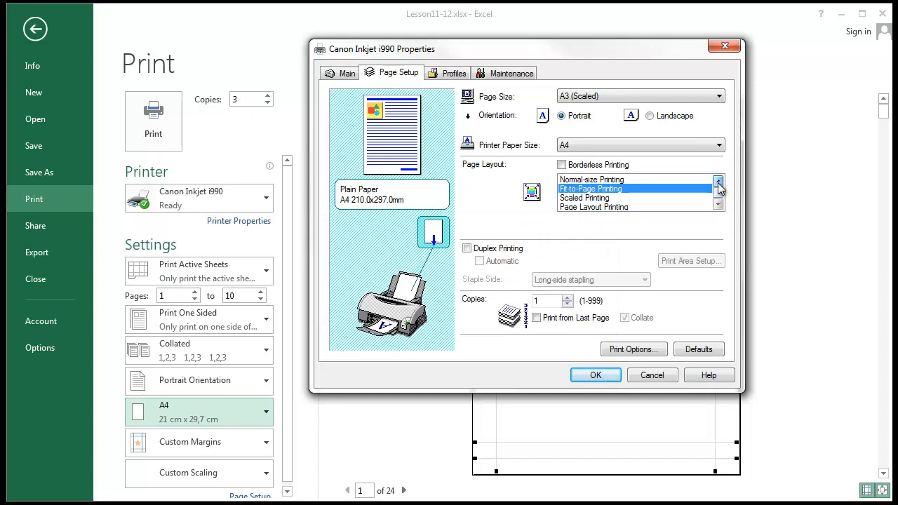
Look through the printer's page layouts, and choose A4 as the printer paper size
click(719, 208)
click(719, 208)
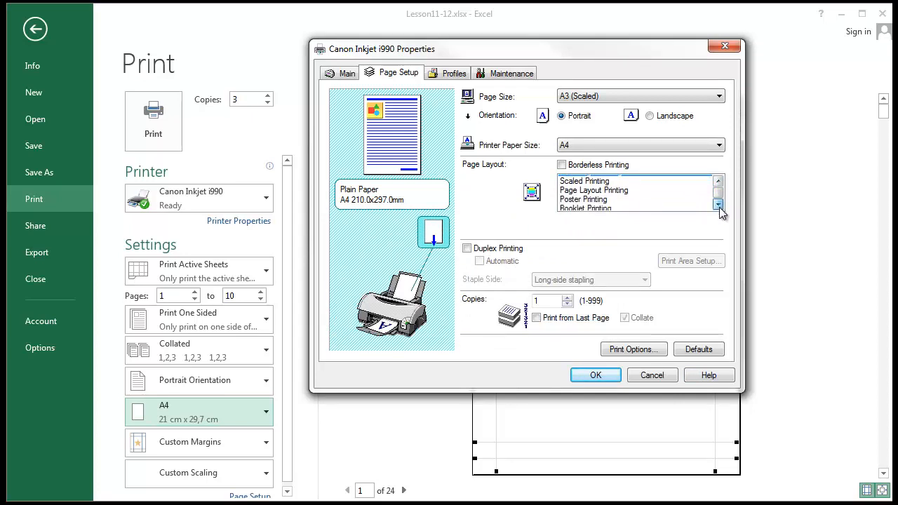
click(719, 209)
click(717, 144)
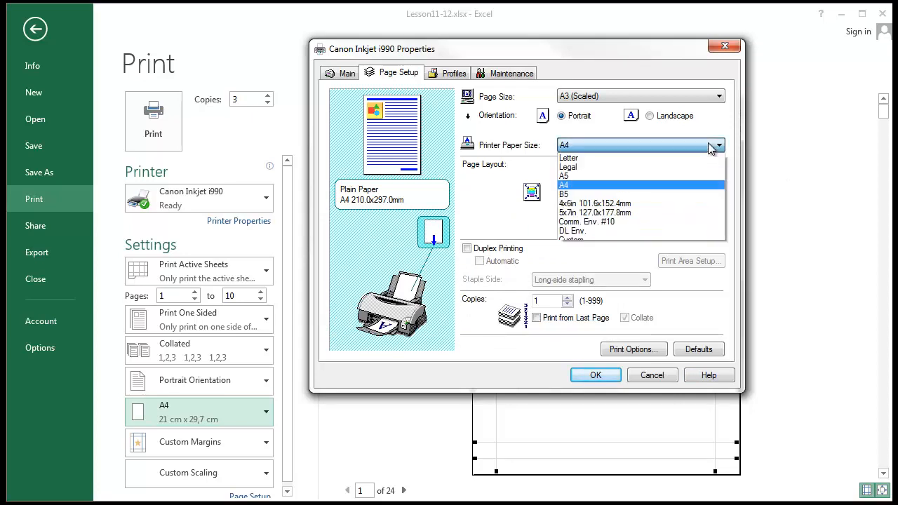
click(644, 185)
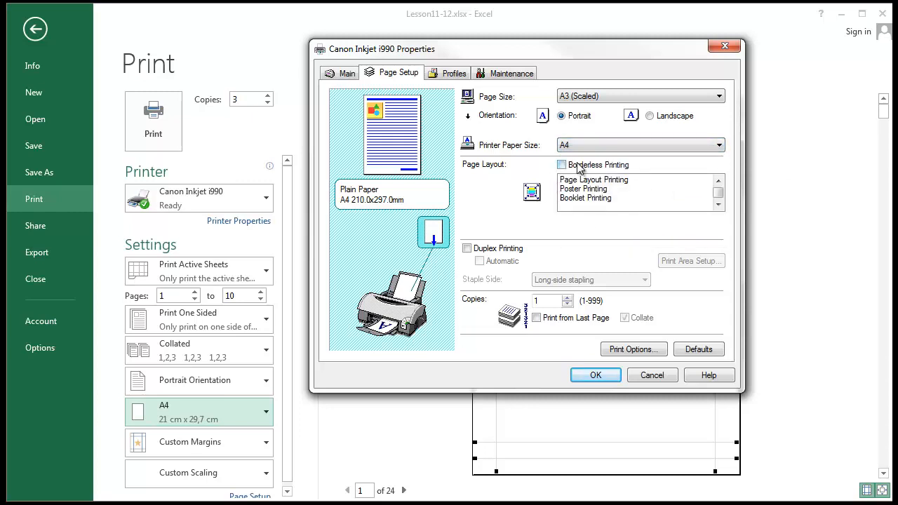
Return the printer's page size to A4, and cancel both the printer properties and Page Setup
click(597, 96)
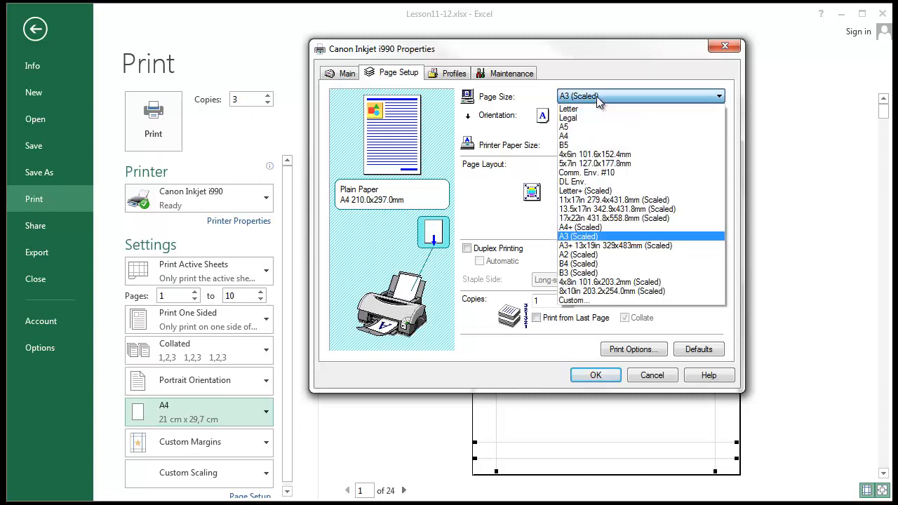
click(589, 136)
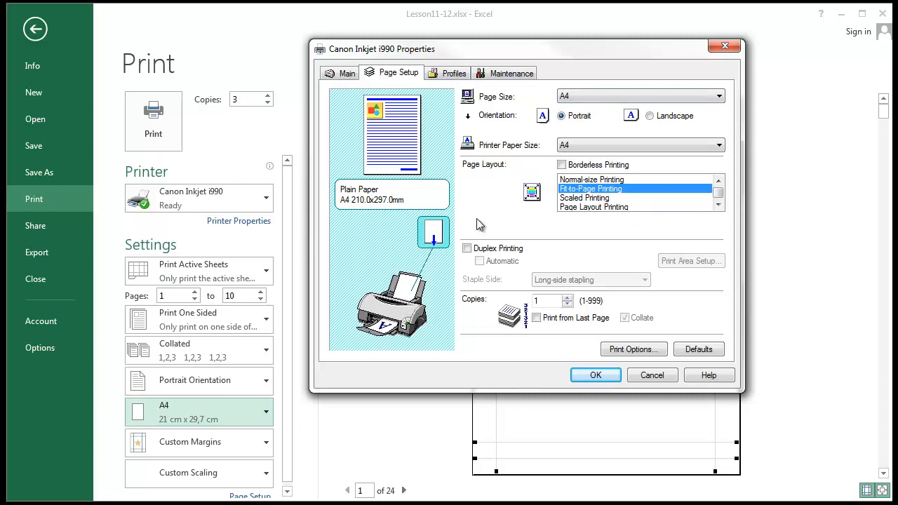
click(667, 380)
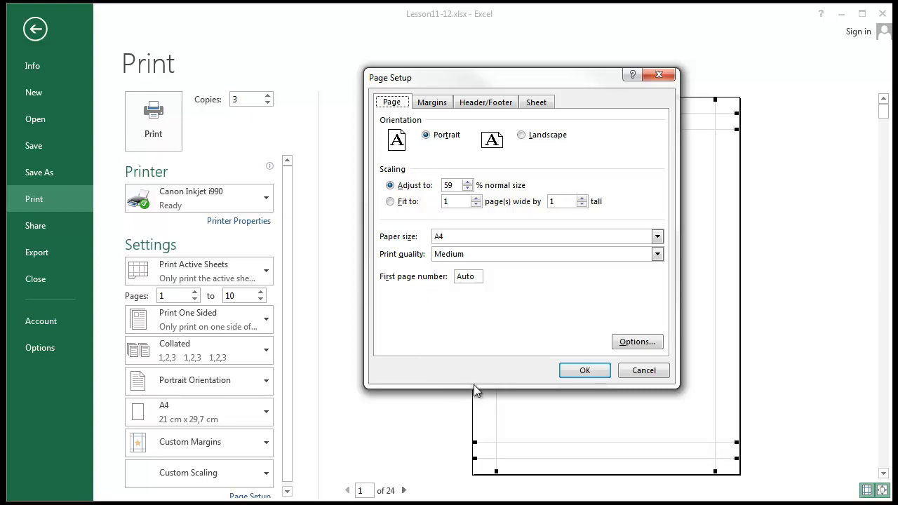
click(642, 370)
Apply the Normal margins preset to the printout
scroll(364, 435, down, 1)
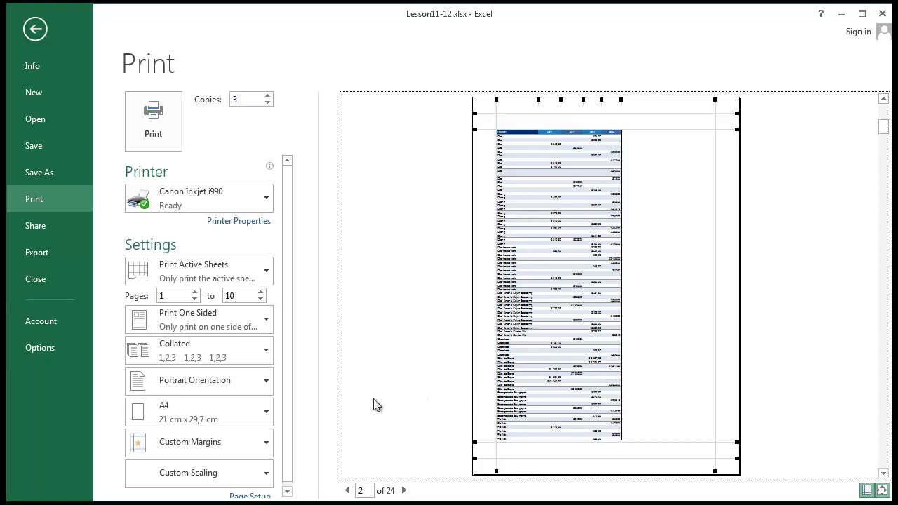
scroll(461, 314, up, 1)
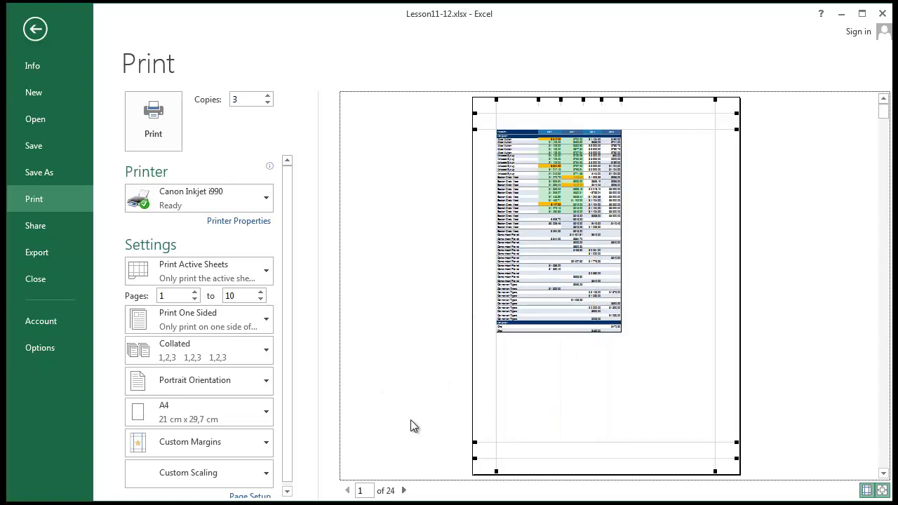
click(241, 442)
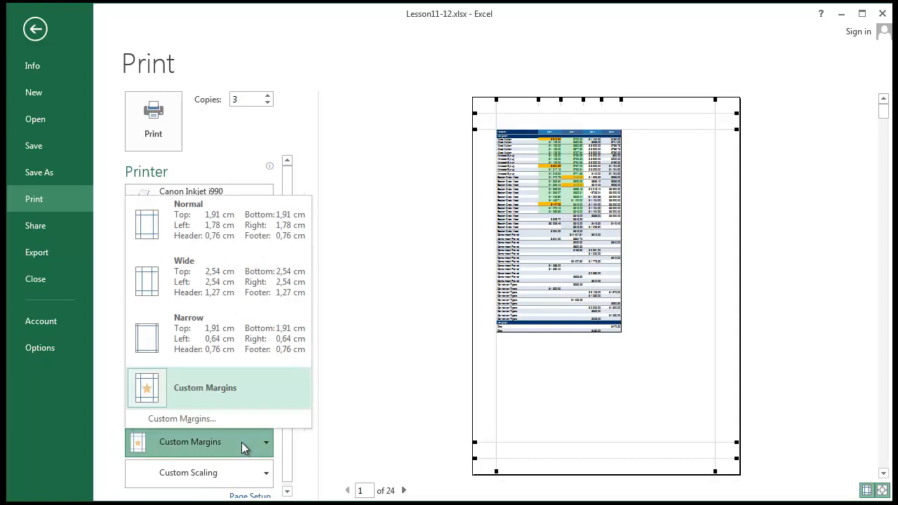
click(265, 239)
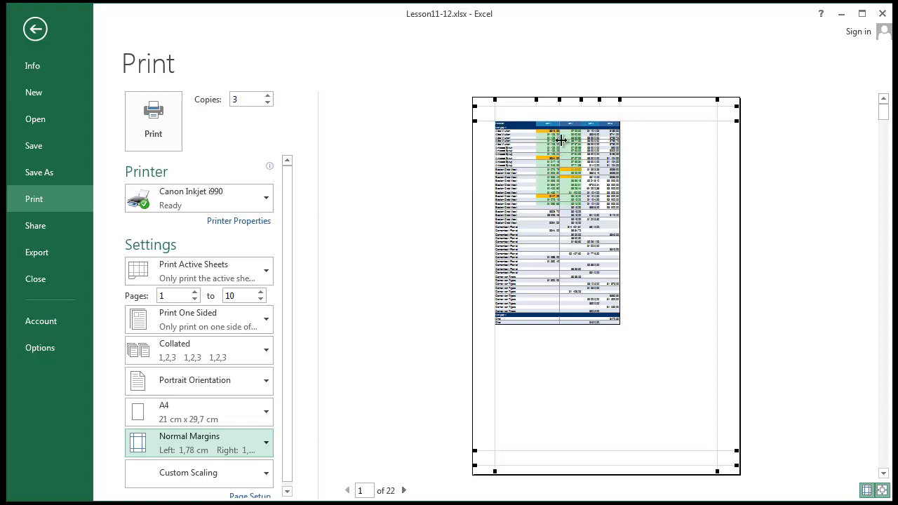
Adjust the left margin to 1,83 cm directly in the print preview, and widen the table's last column
click(625, 120)
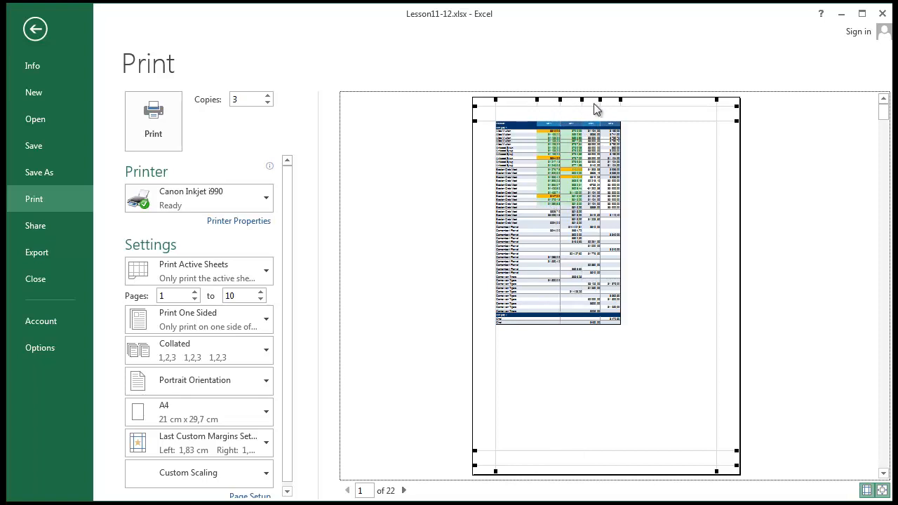
drag(620, 101, 635, 99)
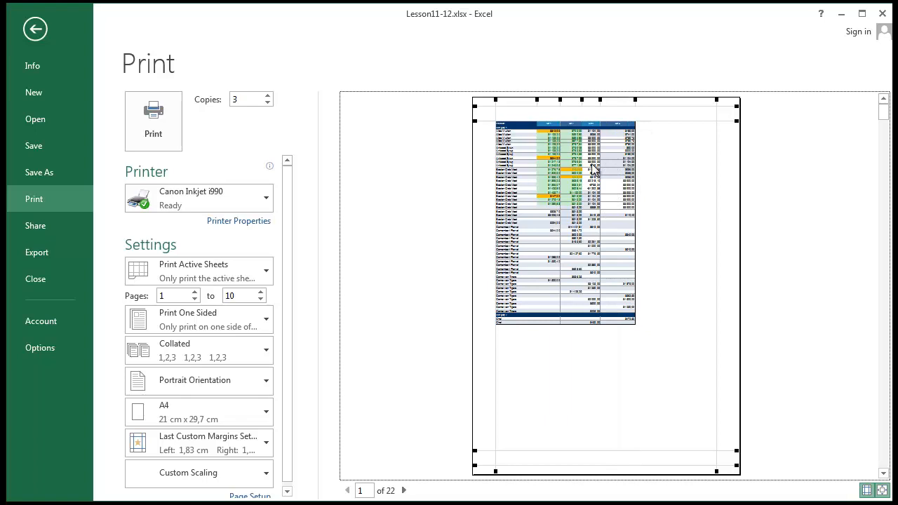
Undo the last column widening, and apply the Narrow margins preset to the printout
key(ctrl+z)
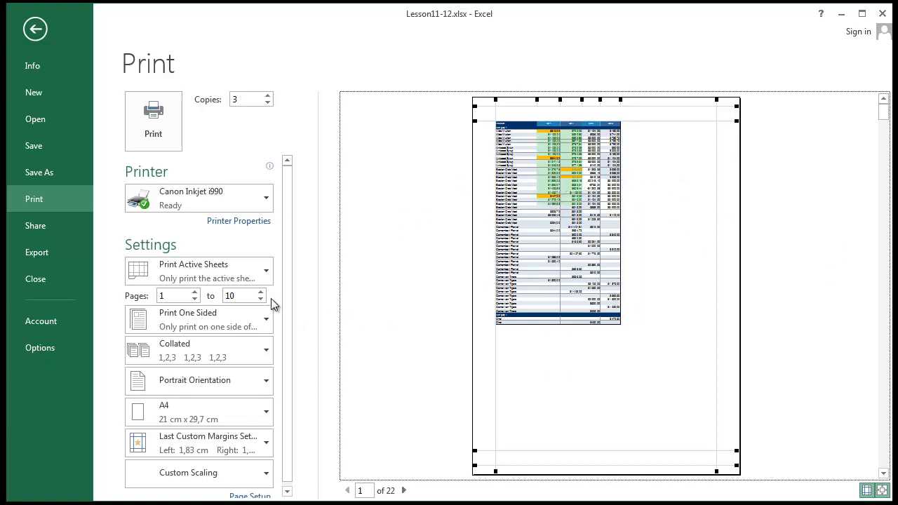
click(258, 435)
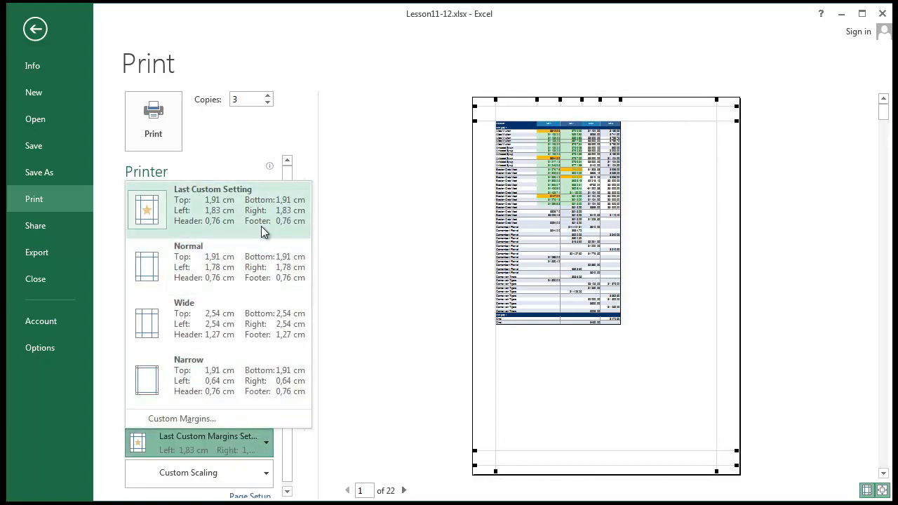
click(254, 365)
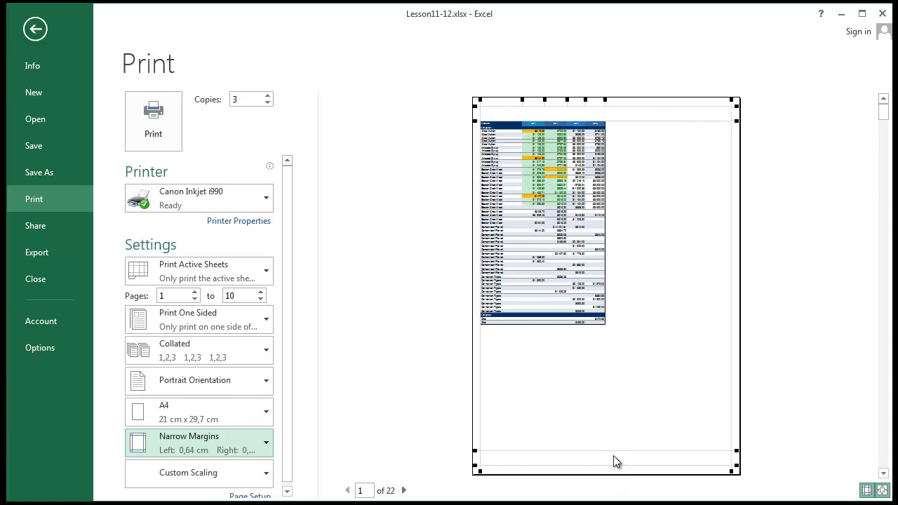
Adjust the margins directly in the print preview to top 0,31 cm, bottom 0,81 cm, right 0,33 cm and header 0,31 cm
mouse_move(601, 450)
mouse_down()
mouse_move(603, 470)
mouse_move(609, 464)
mouse_up()
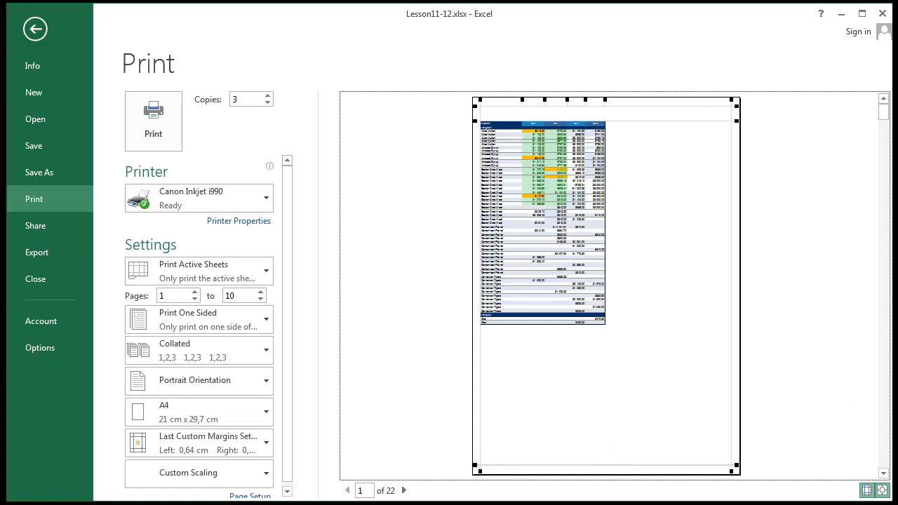
drag(682, 122, 685, 108)
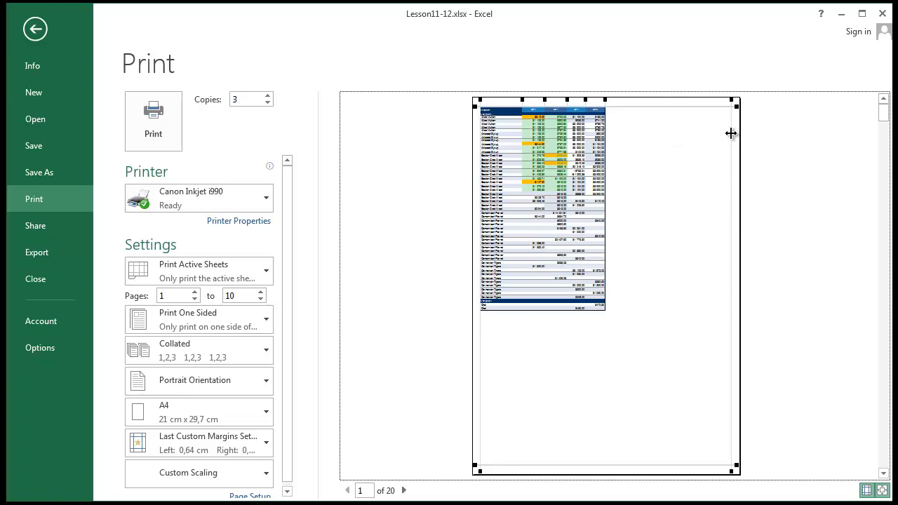
drag(729, 132, 742, 132)
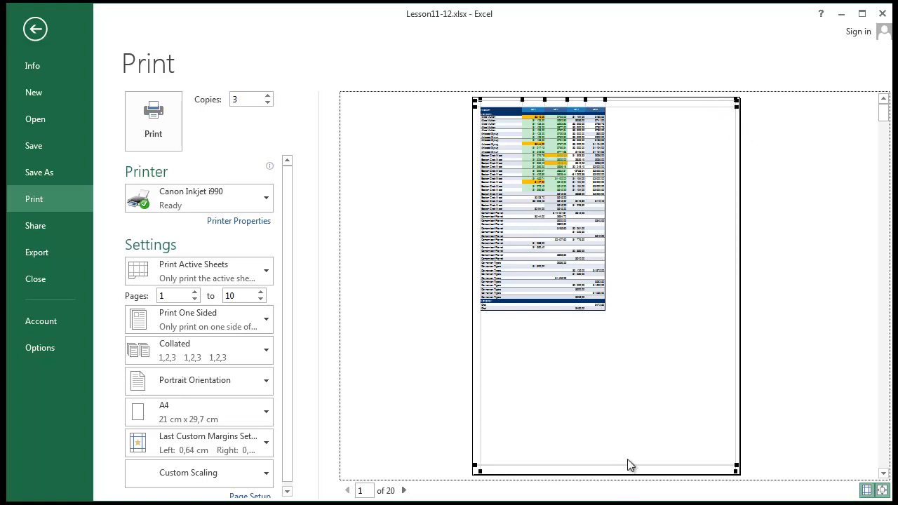
drag(633, 464, 637, 480)
drag(481, 434, 470, 437)
drag(637, 102, 639, 96)
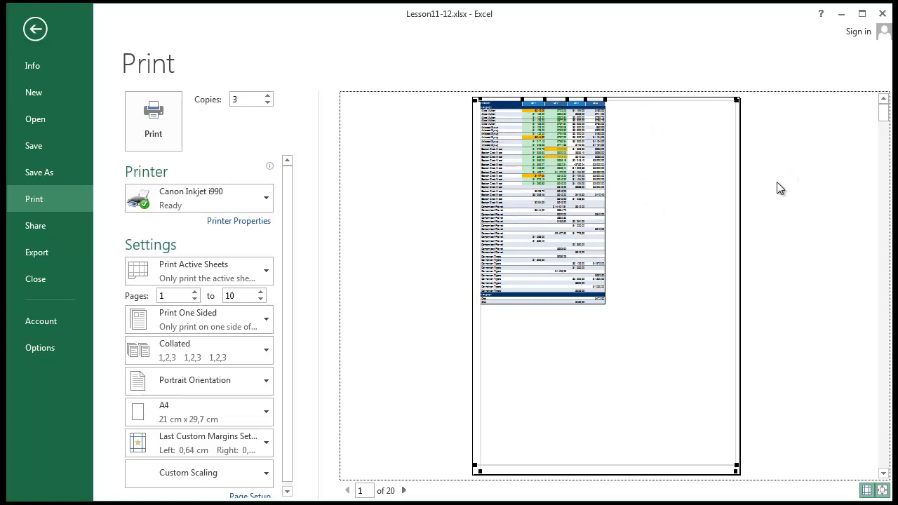
click(204, 443)
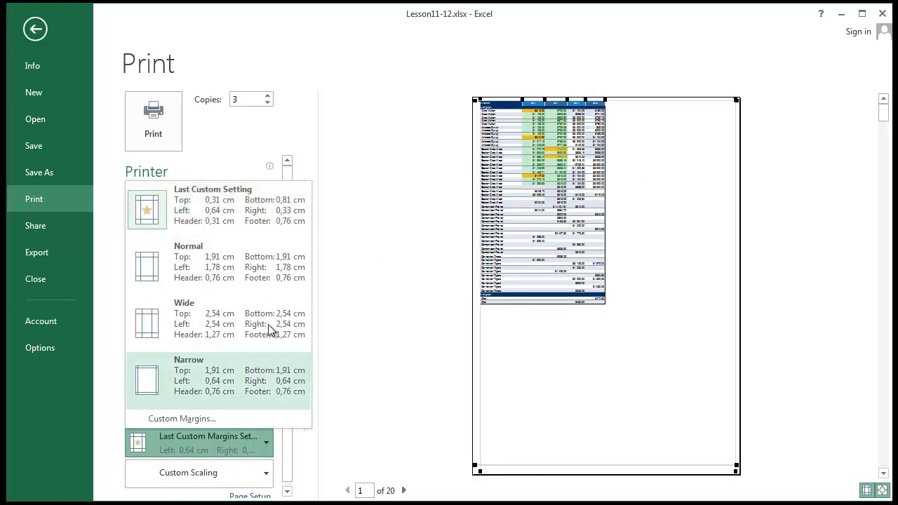
click(486, 459)
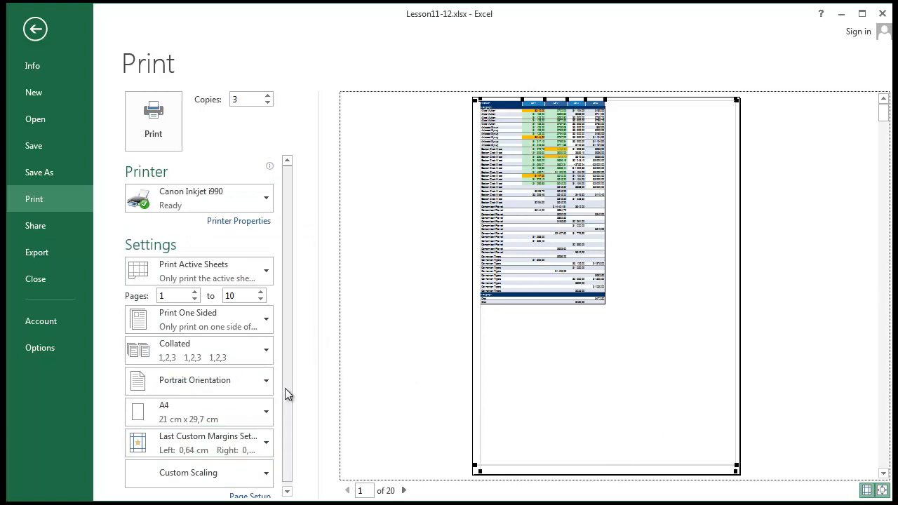
Set the print scaling to No Scaling so the sheets print at actual size
scroll(285, 393, down, 1)
click(234, 477)
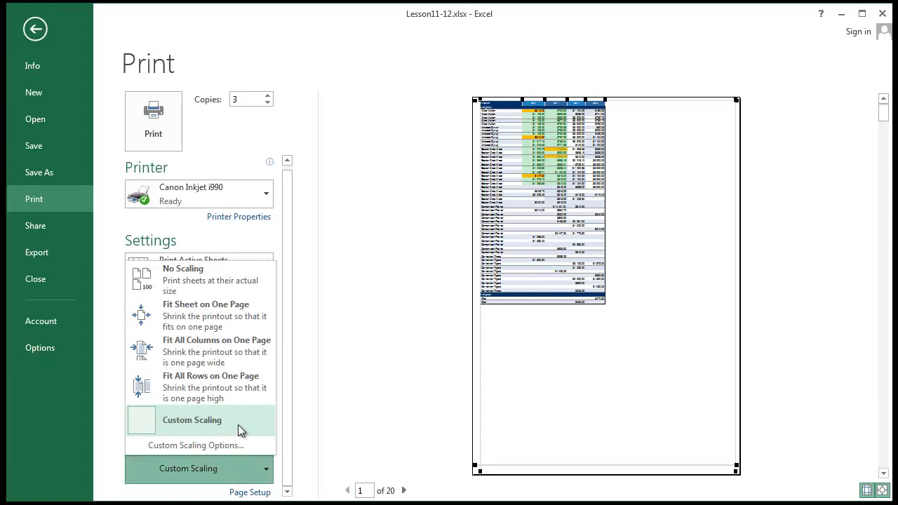
click(253, 289)
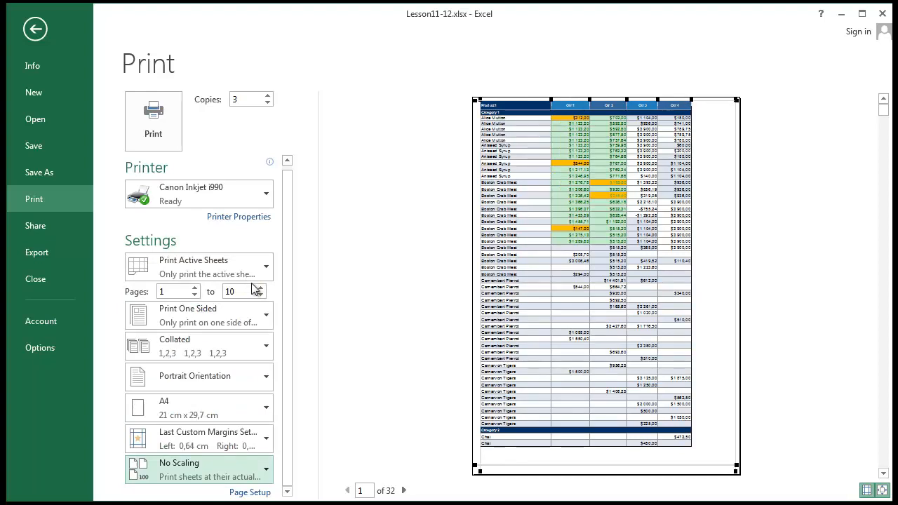
click(225, 474)
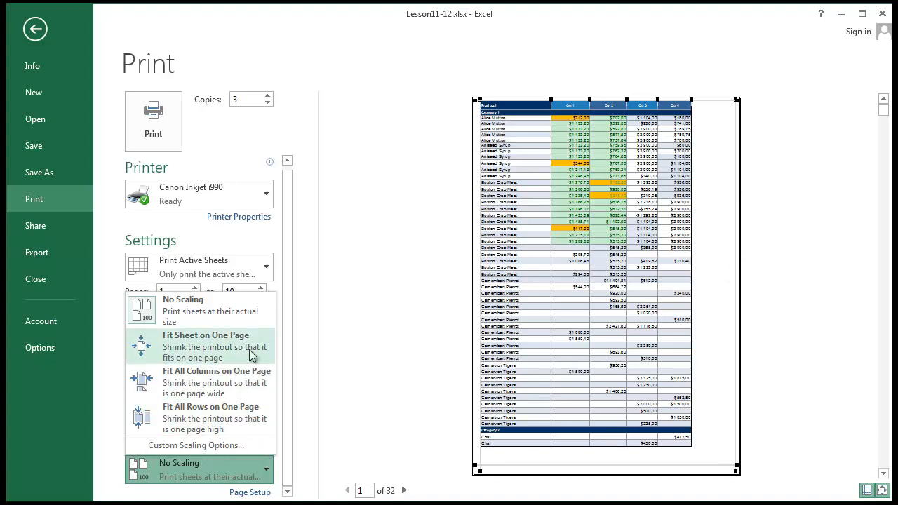
click(368, 338)
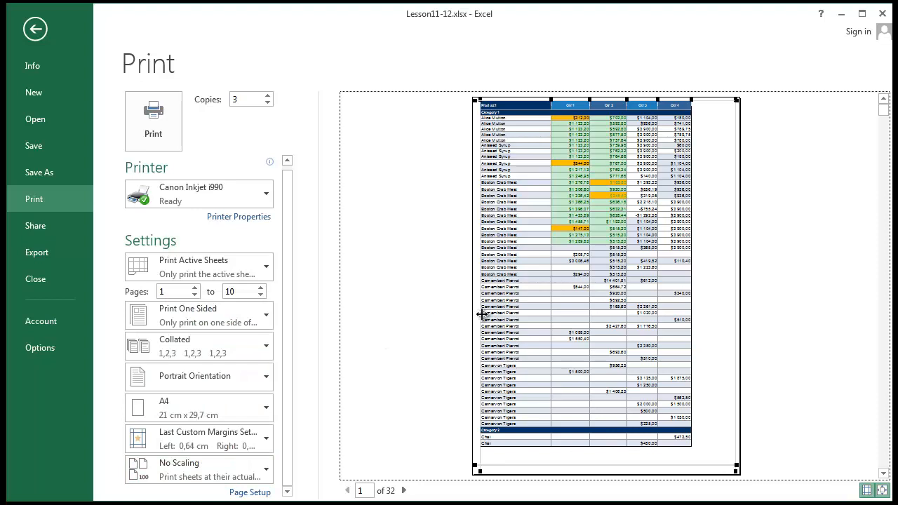
Set the print scaling to Fit Sheet on One Page, and check both pages in the preview
click(266, 468)
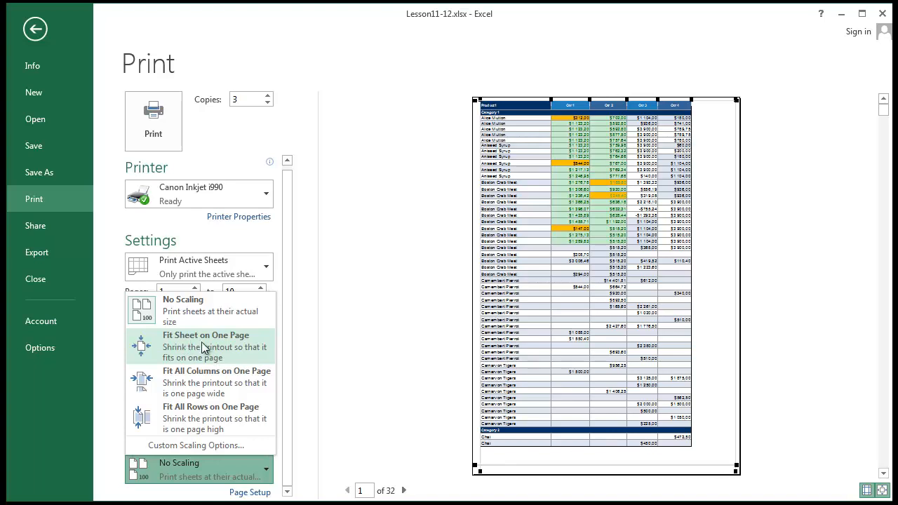
click(221, 345)
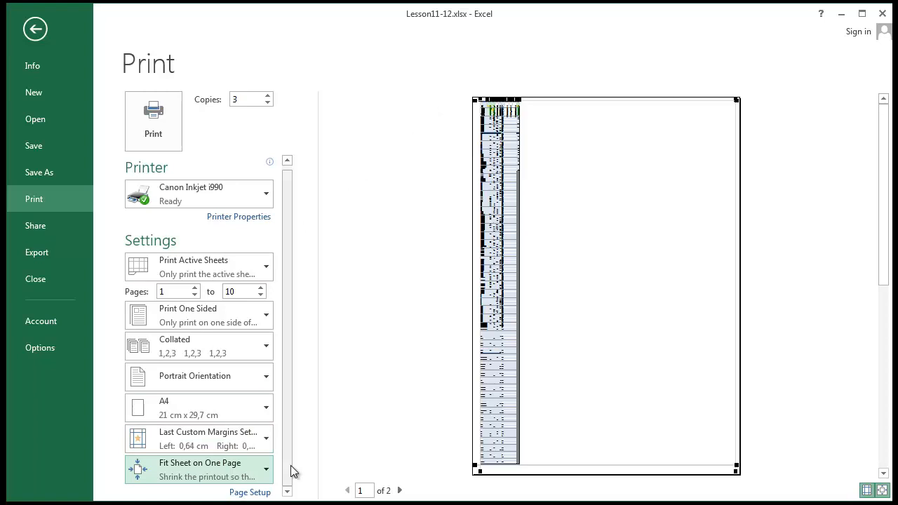
click(675, 364)
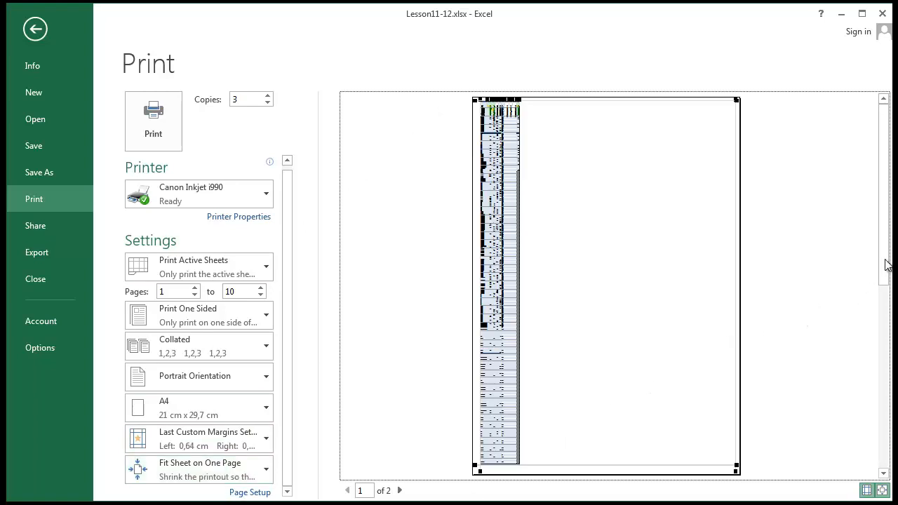
drag(885, 267, 617, 460)
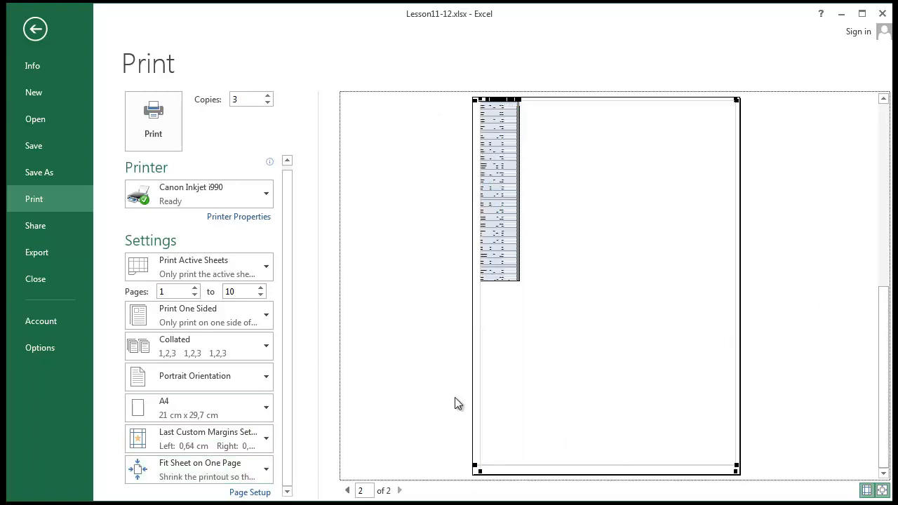
scroll(454, 398, up, 2)
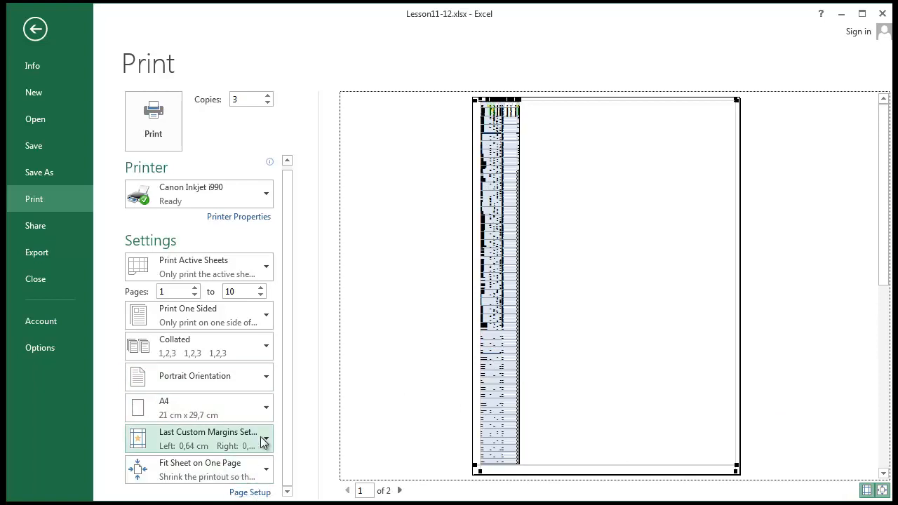
Set the print scaling to Fit All Columns on One Page
click(265, 465)
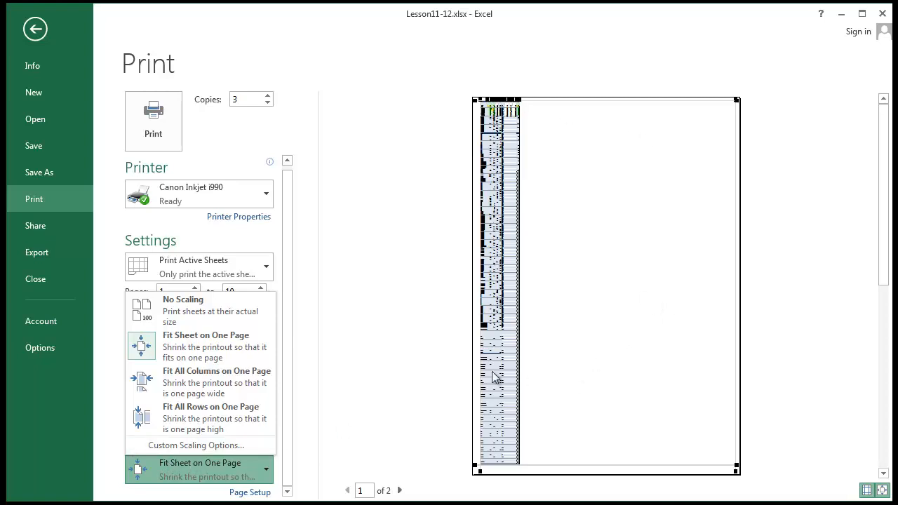
click(262, 475)
click(262, 475)
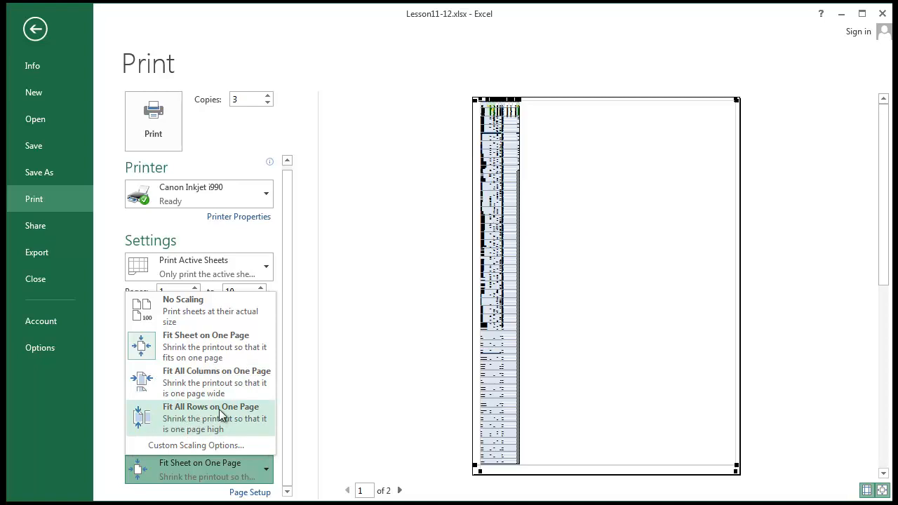
click(153, 386)
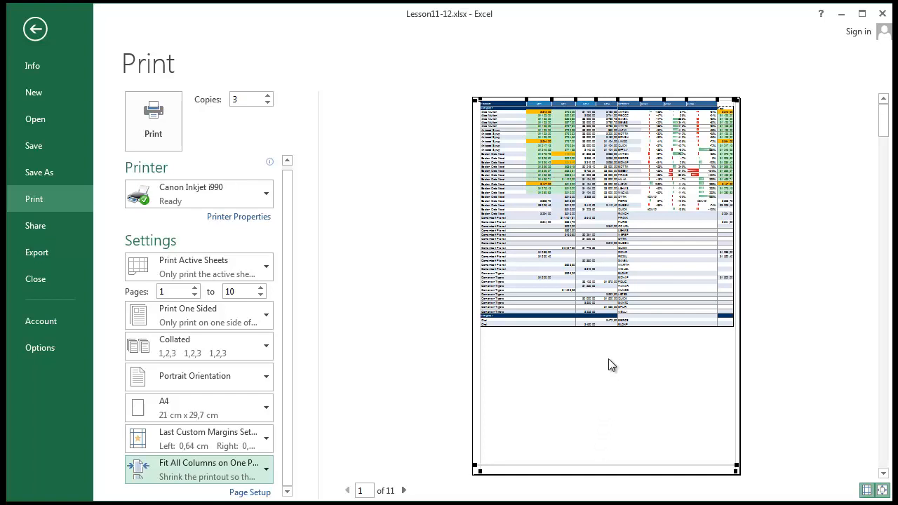
Page through the print preview from page 1 to page 8 to check how the columns fit
click(404, 491)
click(405, 491)
click(404, 490)
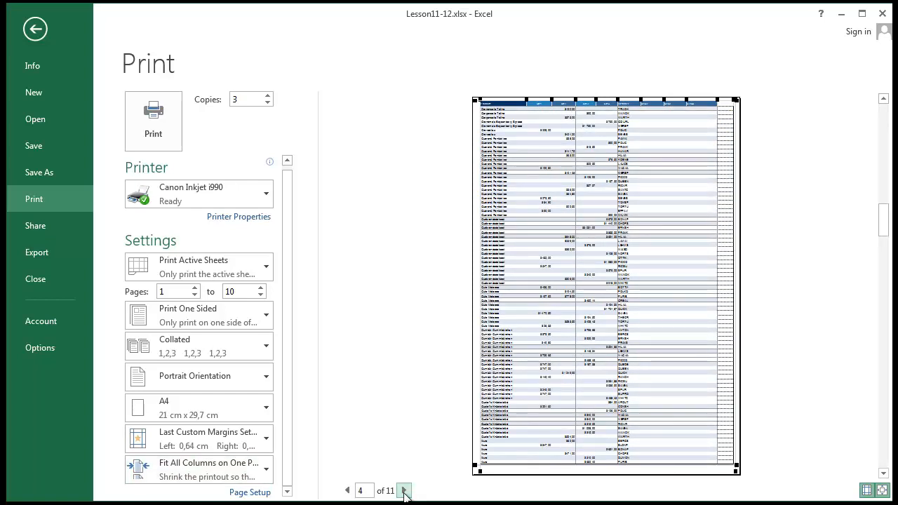
click(404, 490)
click(404, 490)
click(404, 490)
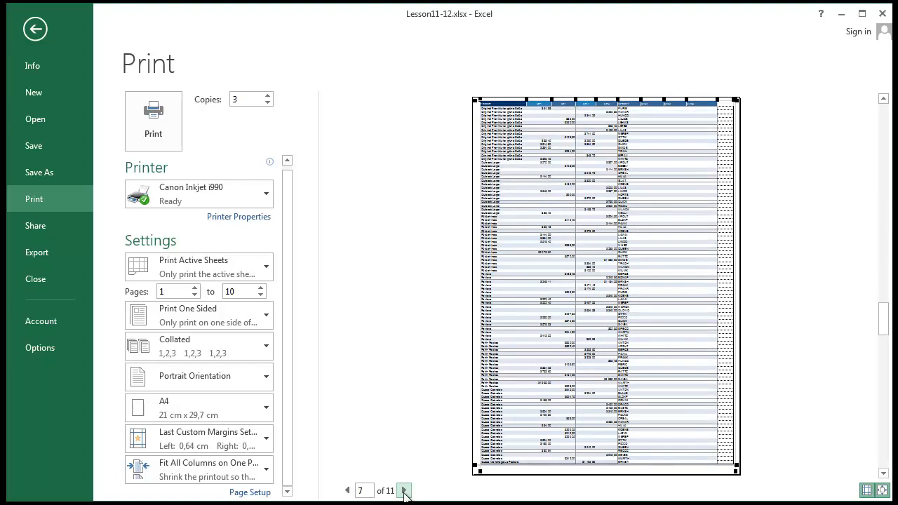
click(404, 490)
Examine the table rows on page 8 of the preview at enlarged size
click(644, 179)
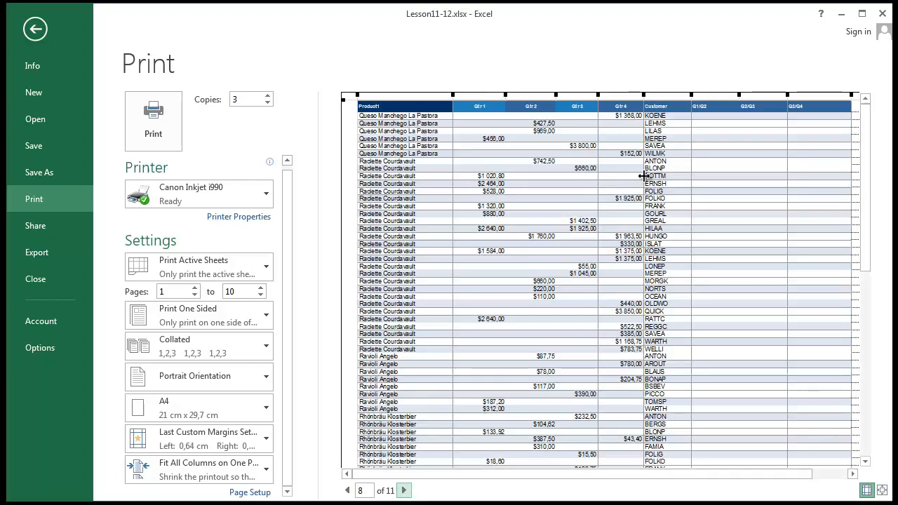
click(729, 366)
click(727, 367)
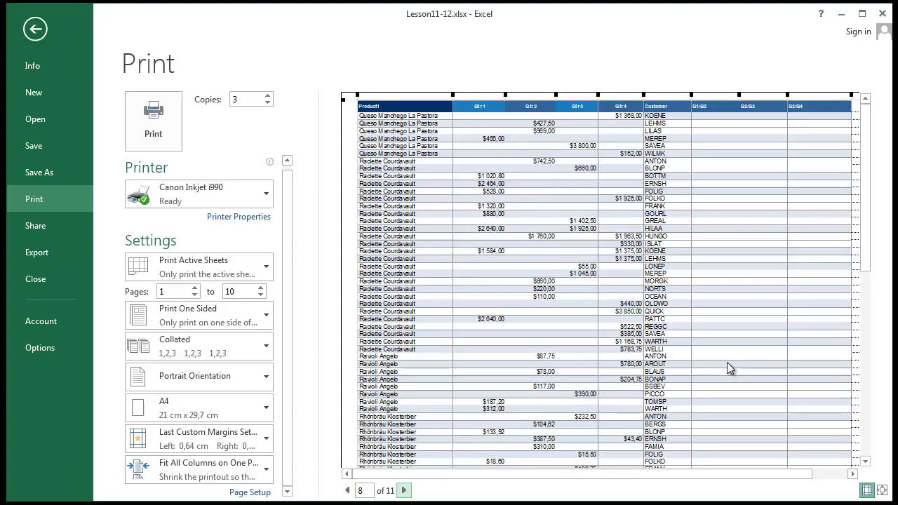
click(727, 362)
click(718, 375)
scroll(841, 170, down, 2)
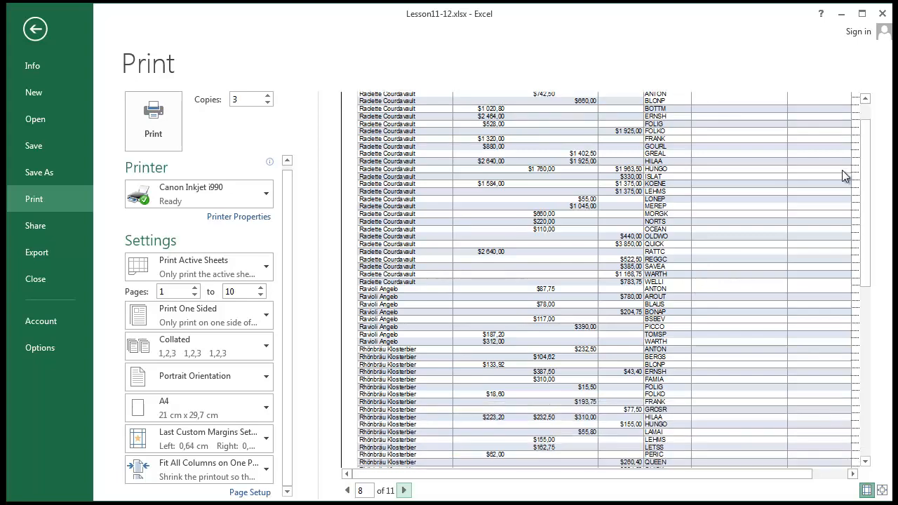
scroll(841, 169, down, 5)
scroll(842, 169, up, 4)
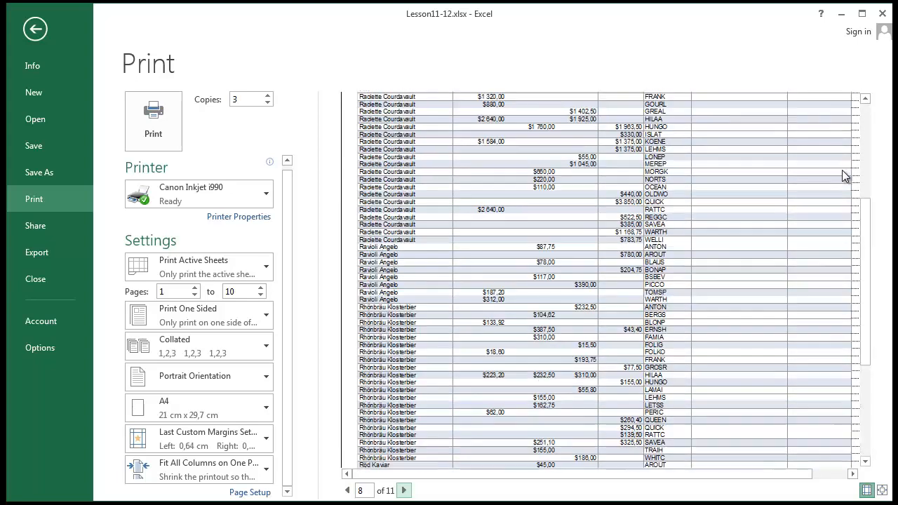
scroll(842, 175, up, 3)
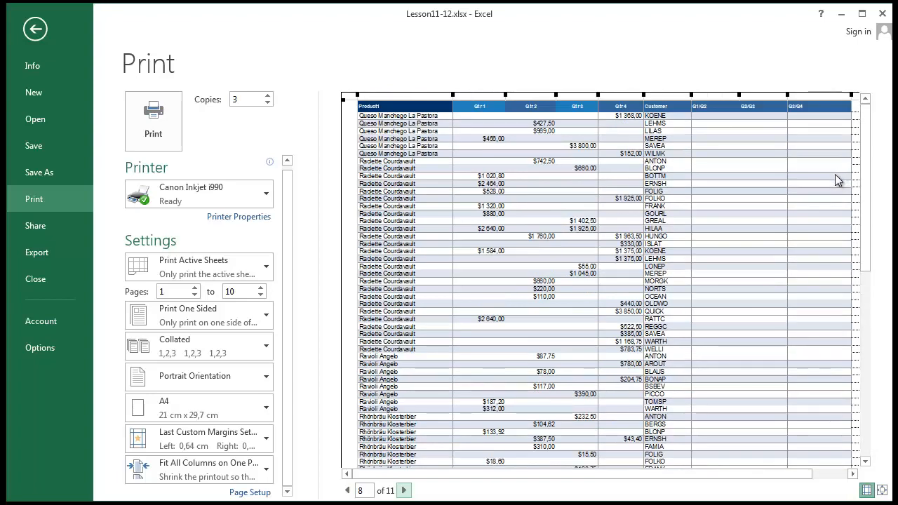
Return to the first page of the preview, and examine its columns and rows for legibility
click(346, 491)
click(346, 491)
click(346, 492)
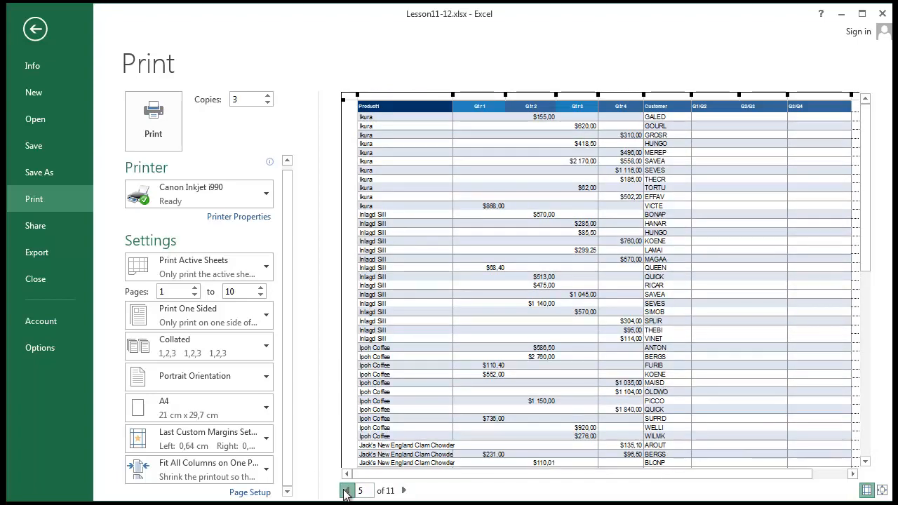
click(346, 492)
click(346, 491)
click(346, 492)
click(345, 491)
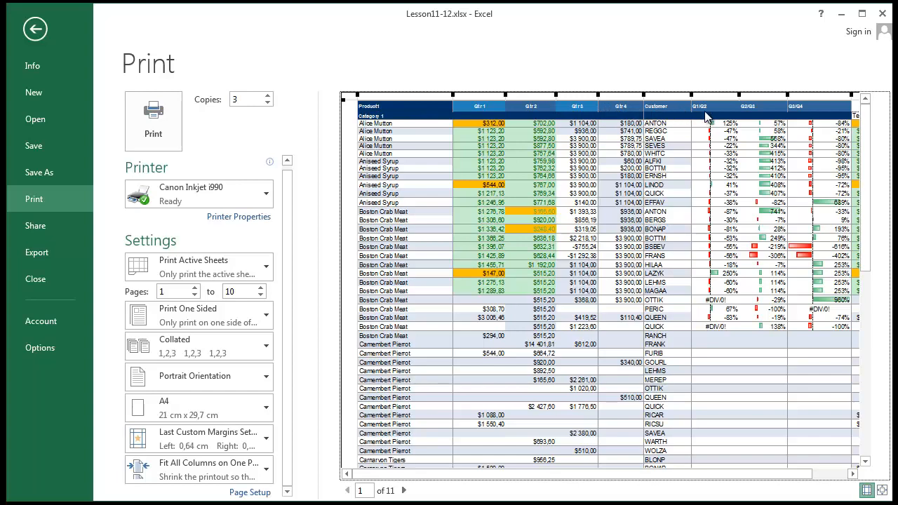
scroll(635, 199, down, 2)
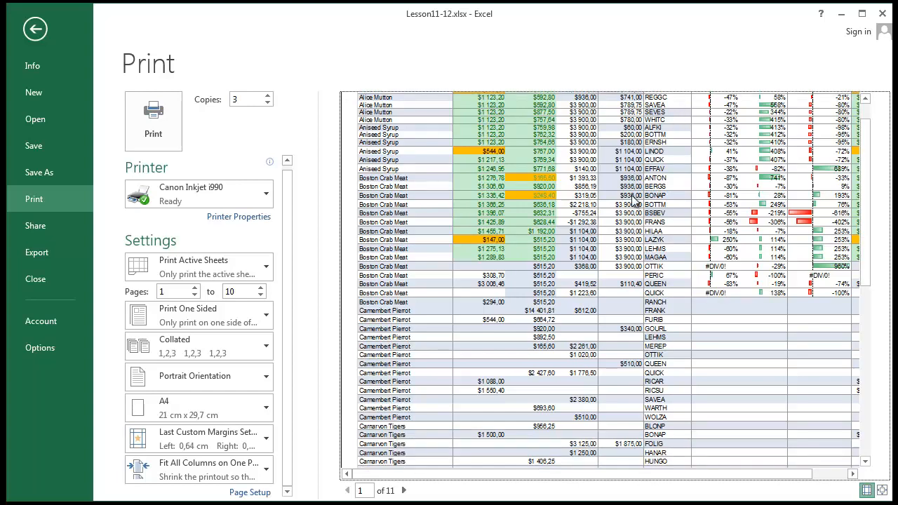
scroll(633, 200, down, 4)
scroll(633, 200, up, 6)
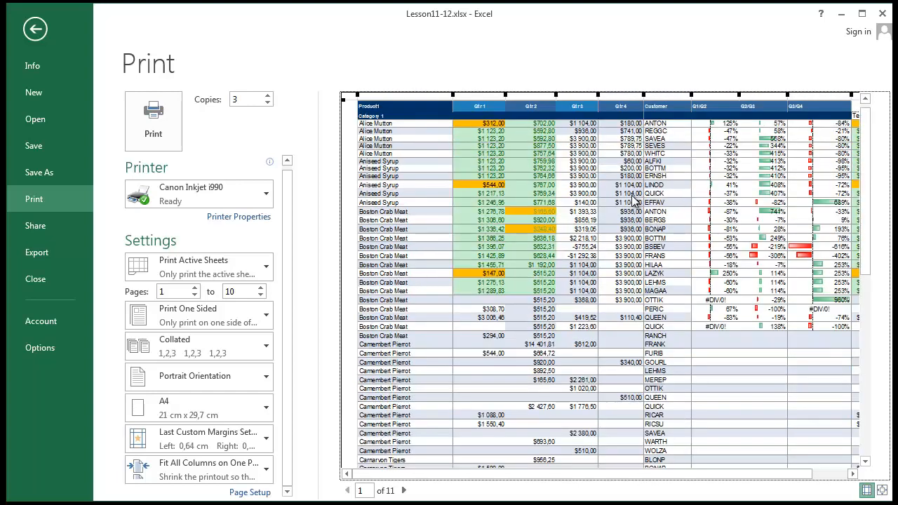
click(698, 188)
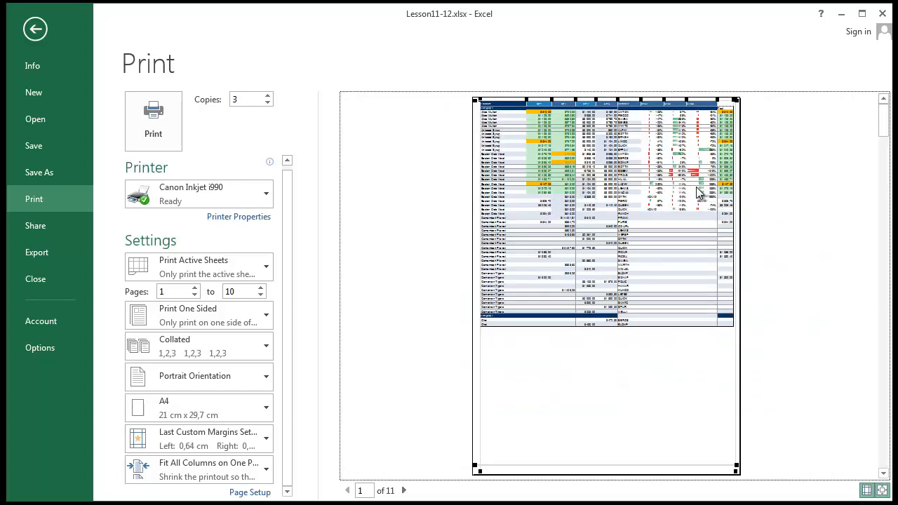
click(699, 193)
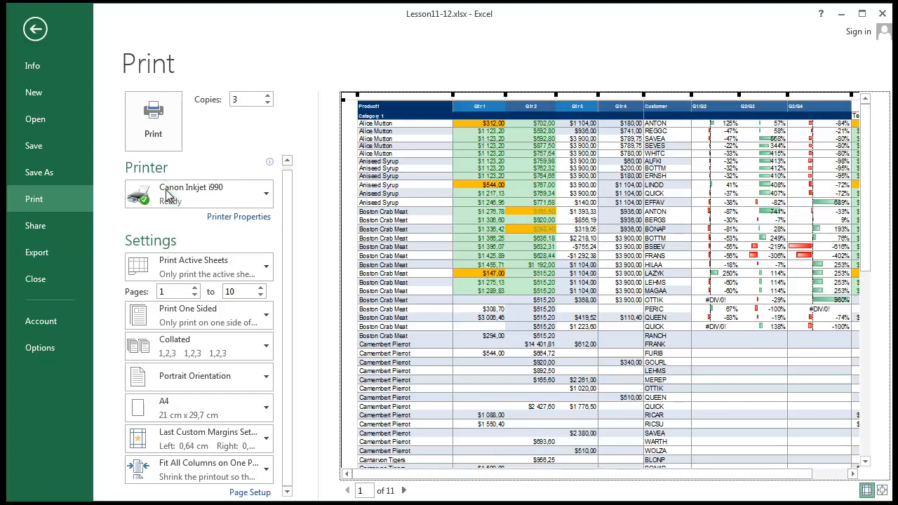
Open the page setup settings and review the margins, header/footer and sheet options before returning to the page options
click(250, 493)
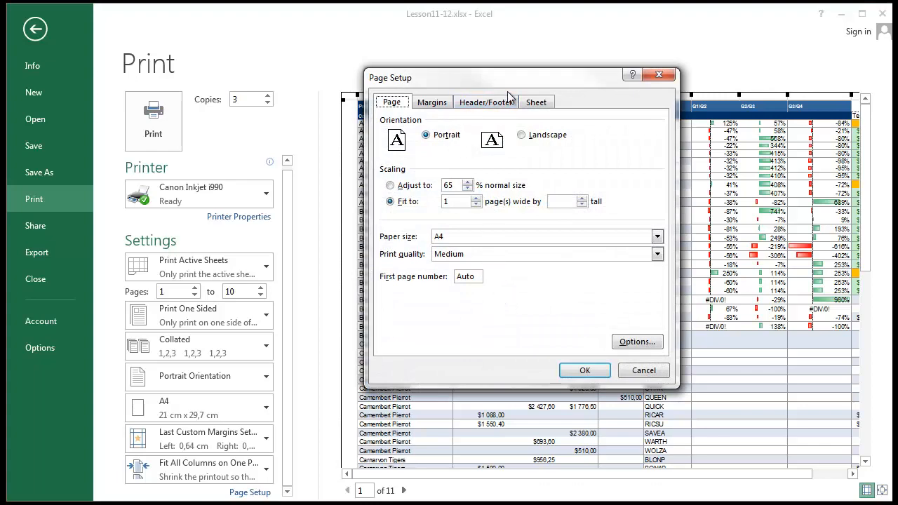
drag(545, 84, 717, 92)
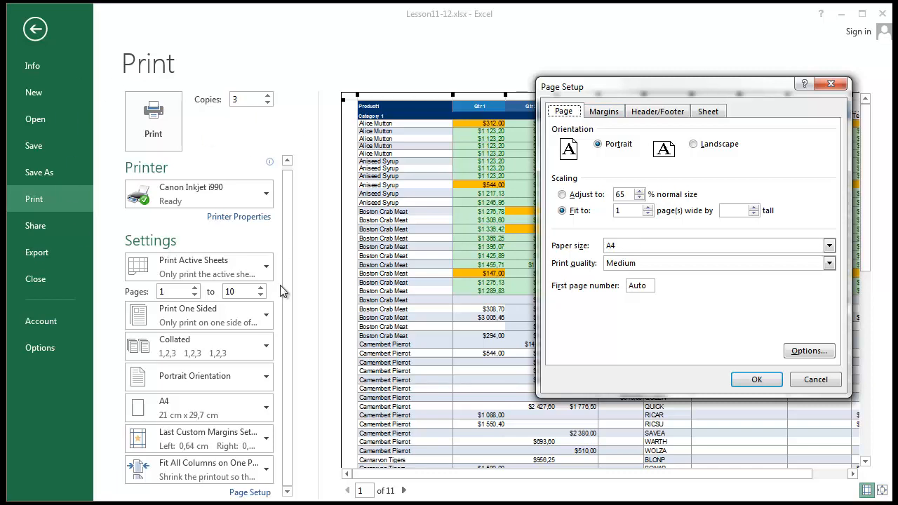
click(603, 112)
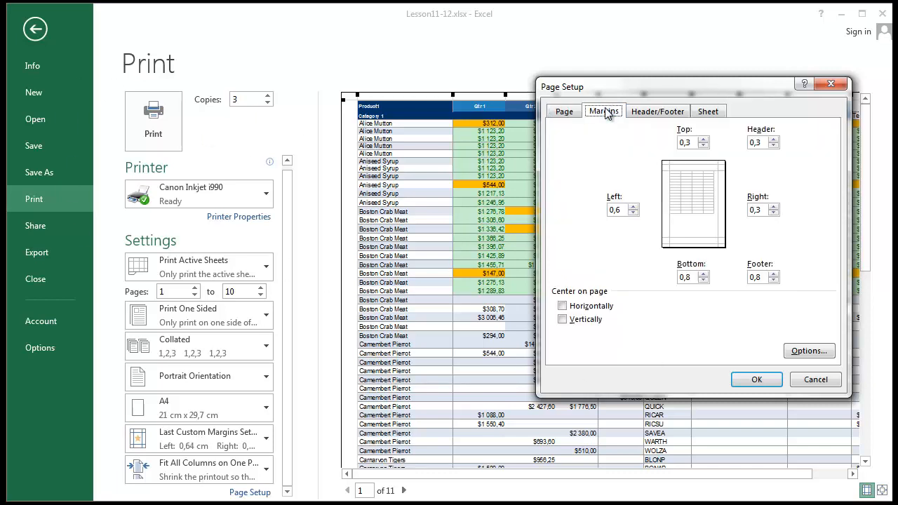
click(663, 113)
click(707, 112)
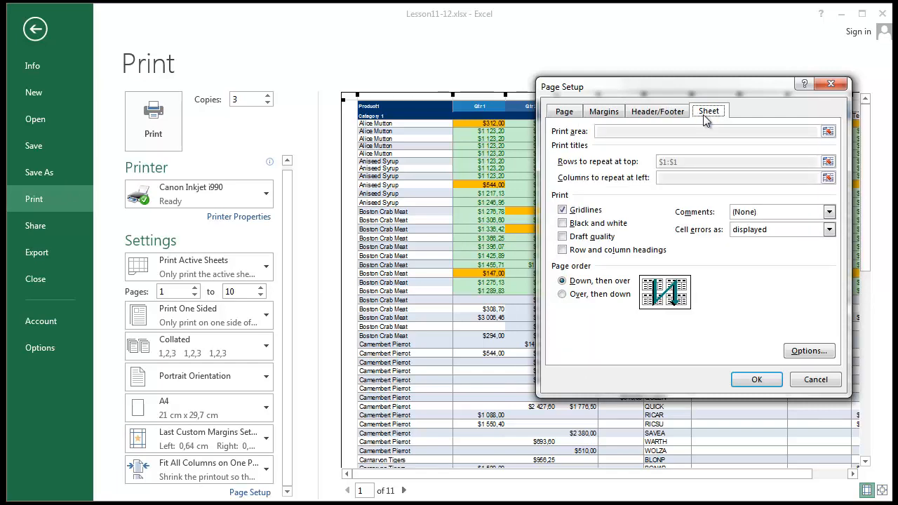
click(564, 113)
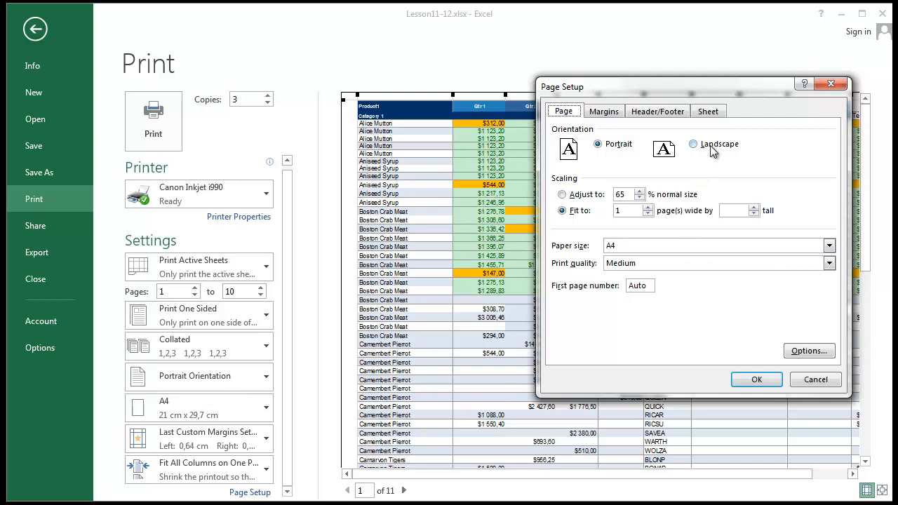
Scale the printout to 65% of normal size, and check the first three preview pages
click(580, 192)
click(581, 210)
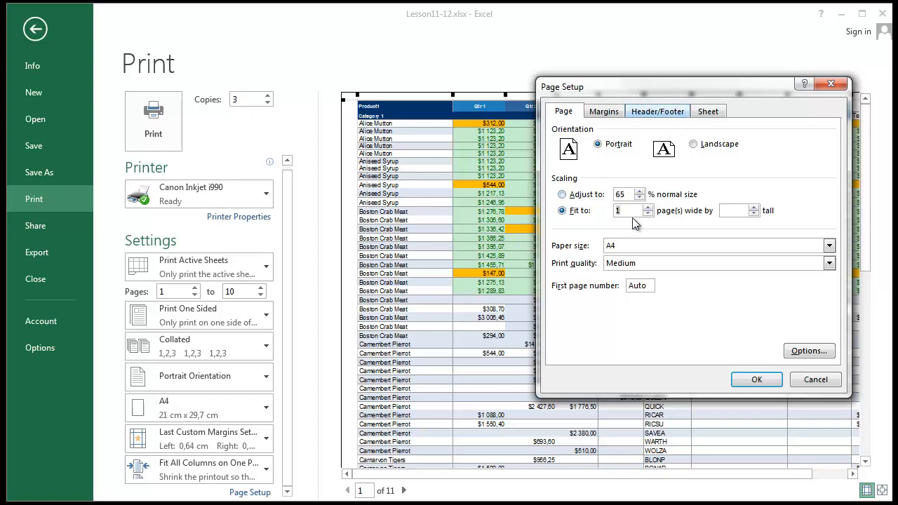
drag(665, 84, 652, 296)
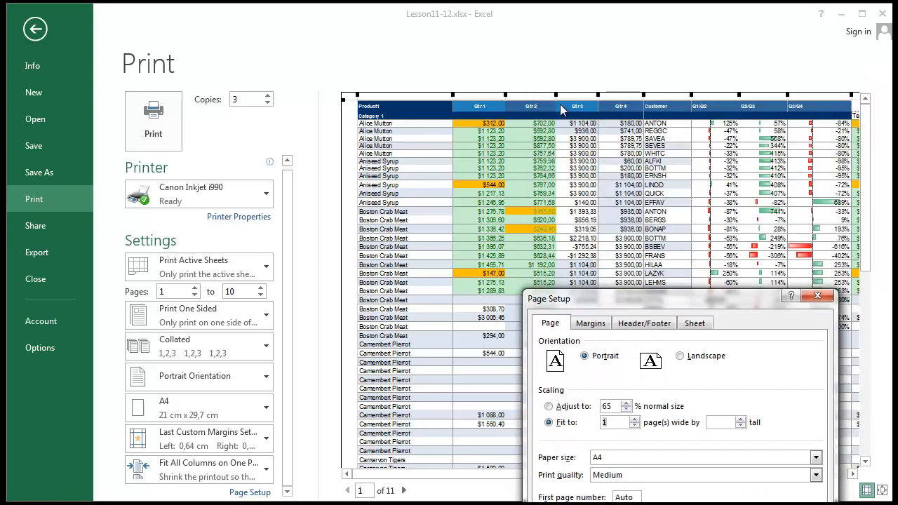
drag(726, 292, 703, 57)
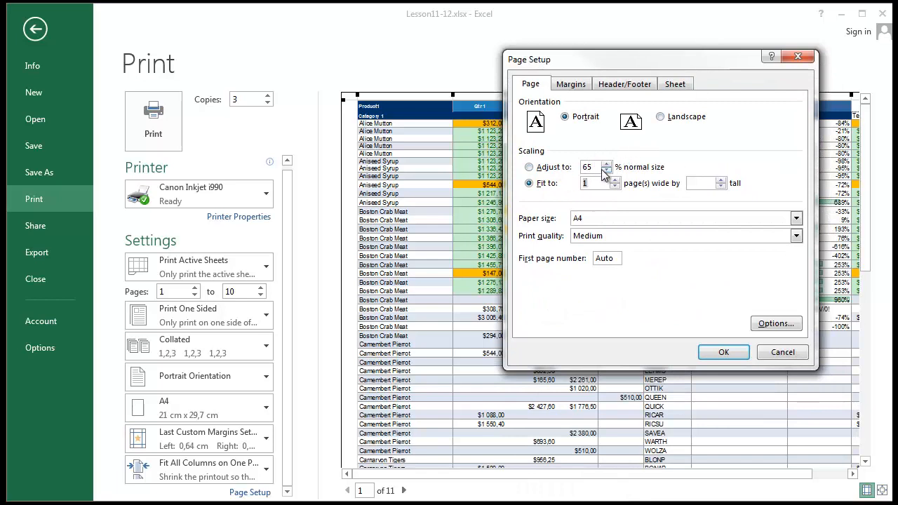
click(532, 167)
click(723, 352)
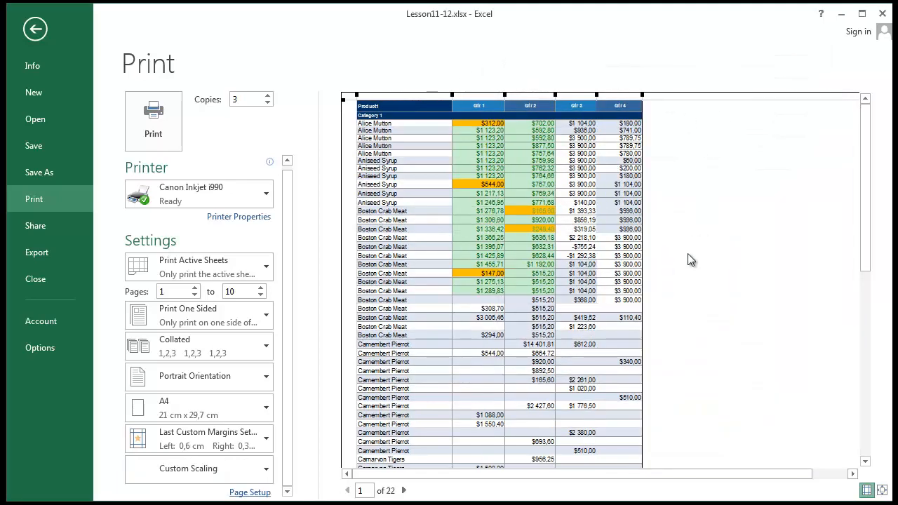
click(403, 491)
click(403, 491)
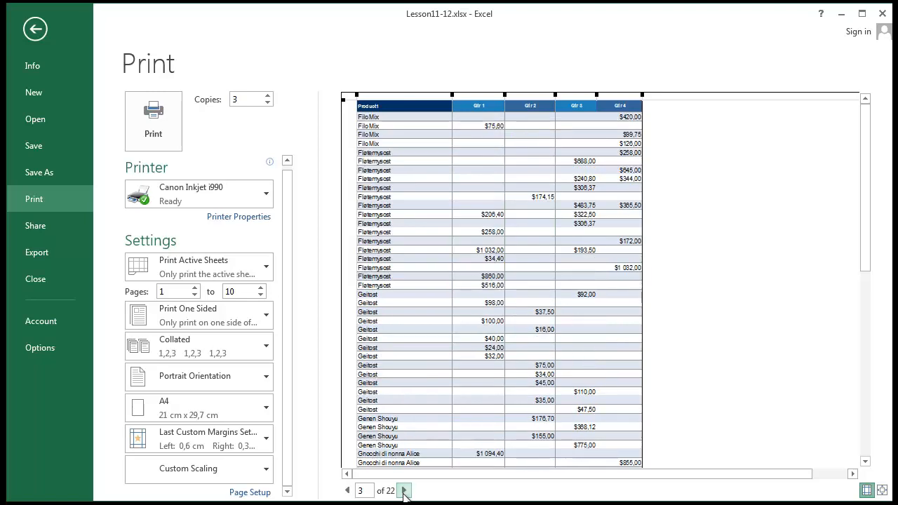
click(347, 491)
click(346, 490)
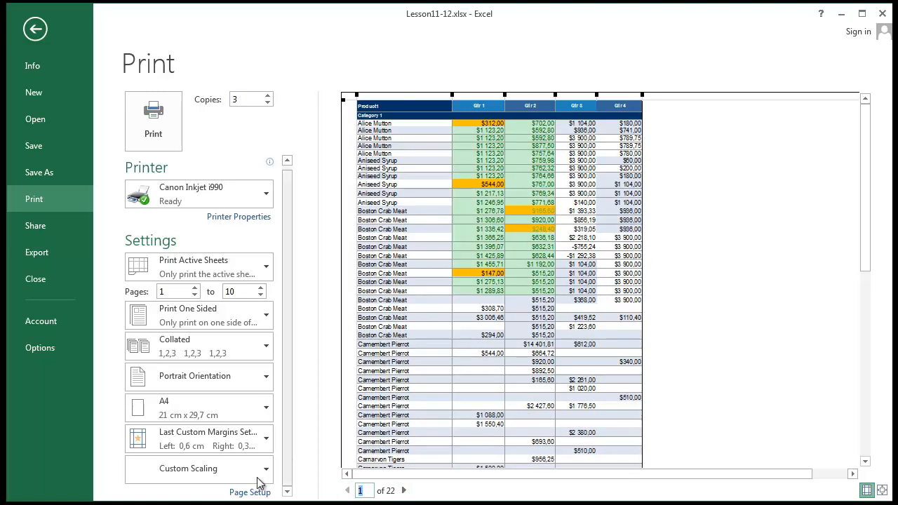
Set the page scaling to fit 1 page wide by 1 tall, and check both preview pages
click(249, 492)
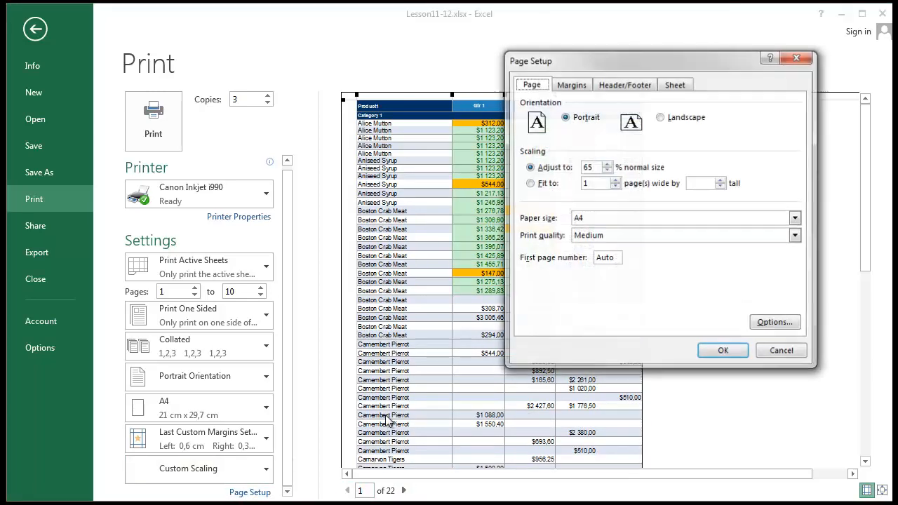
click(544, 187)
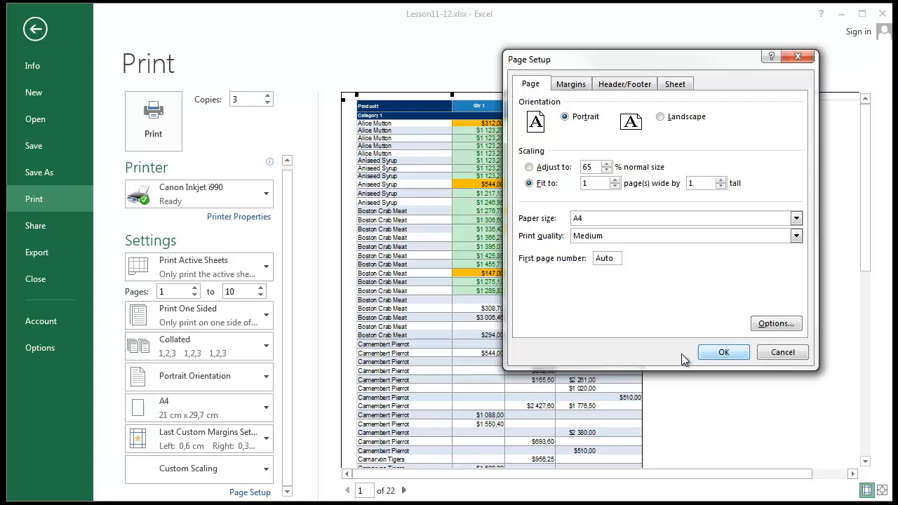
click(730, 353)
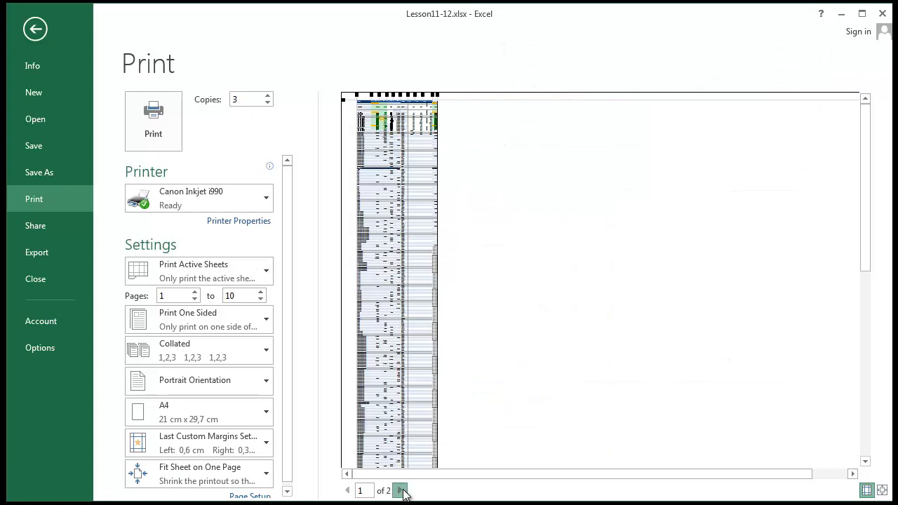
click(399, 491)
click(347, 491)
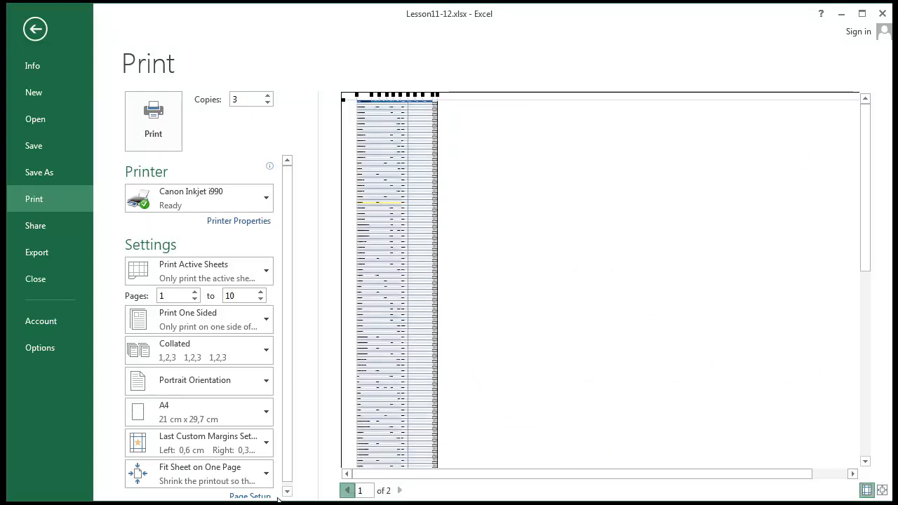
Clear the pages-tall value in the Fit To scaling so that only the 1-page width limits the printout
click(246, 497)
click(710, 184)
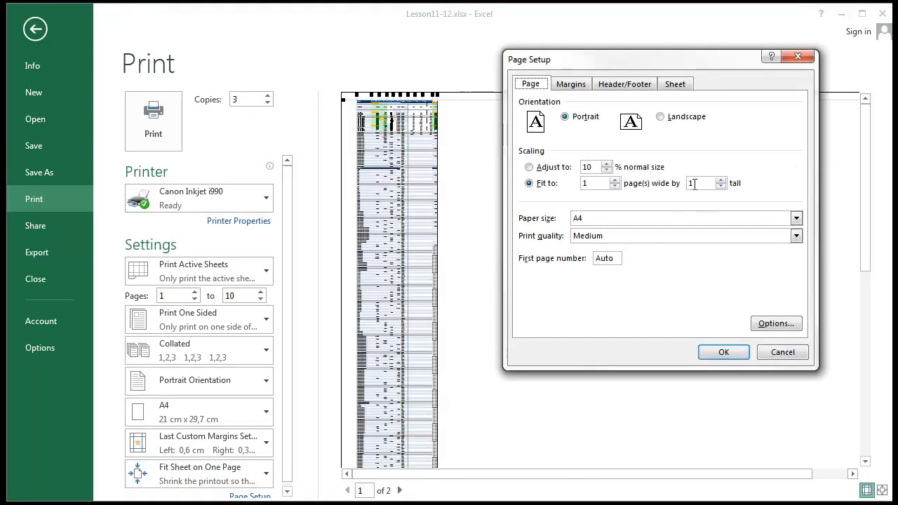
key(Delete)
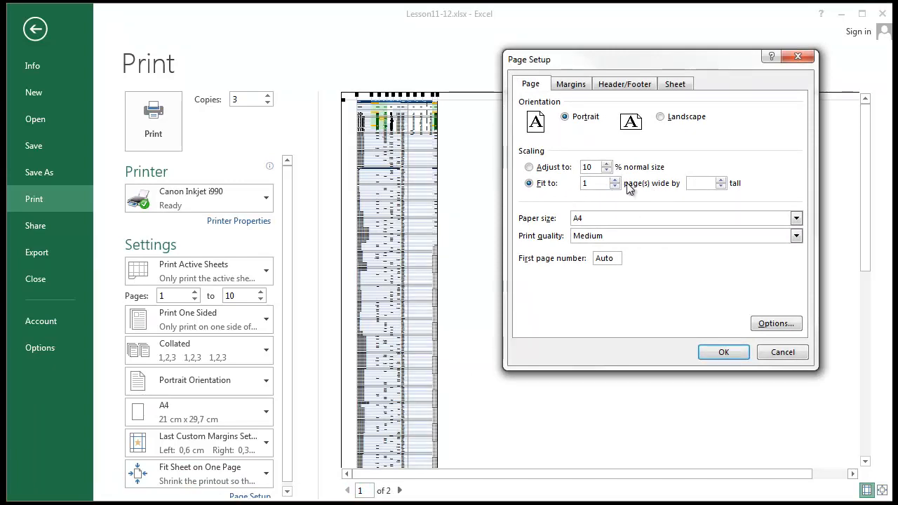
drag(590, 183, 572, 181)
Examine which page area the top, left, bottom, footer, right and header margins each control in the page setup
click(572, 85)
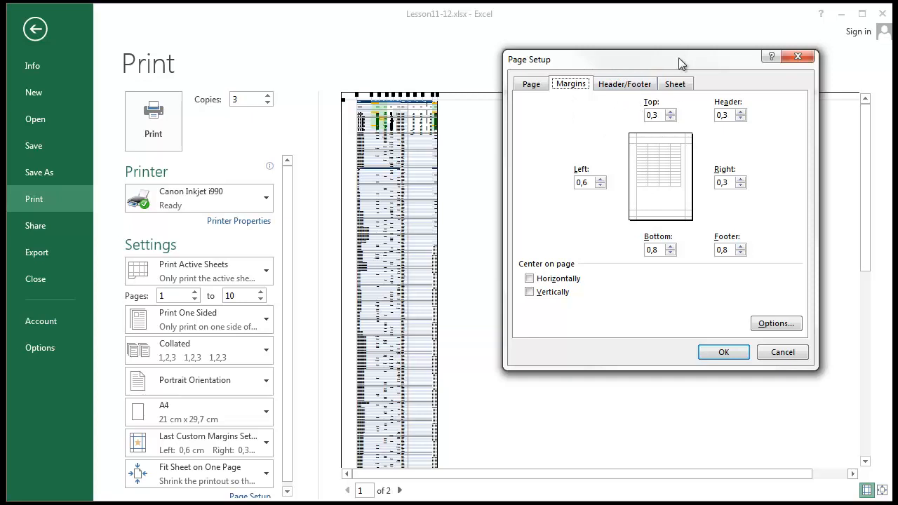
drag(678, 58, 693, 73)
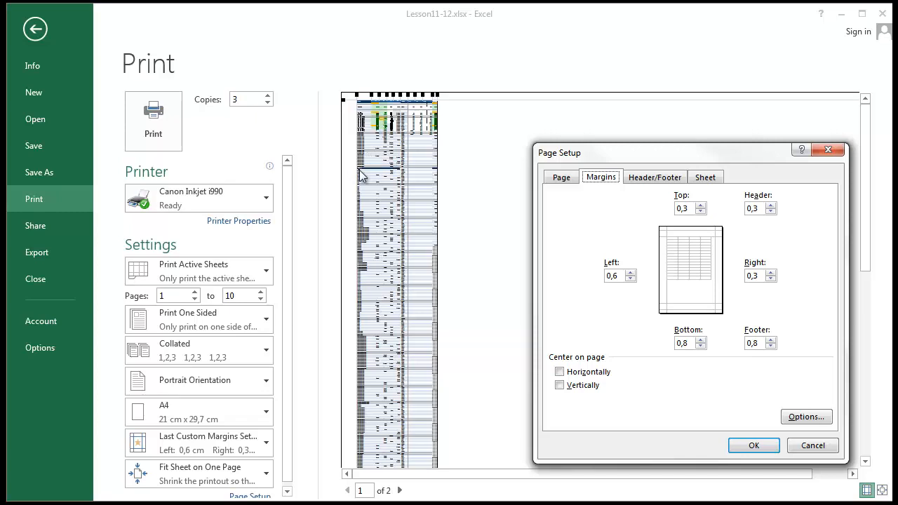
click(693, 208)
click(620, 275)
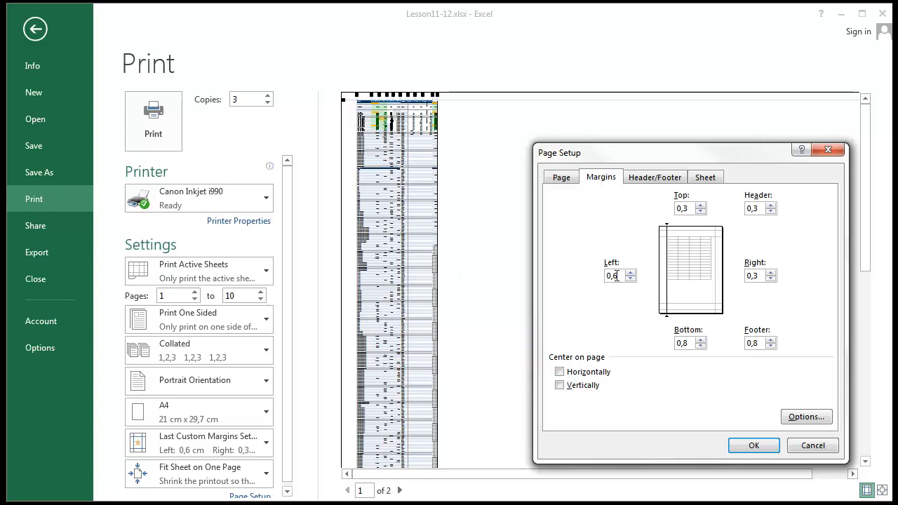
click(687, 343)
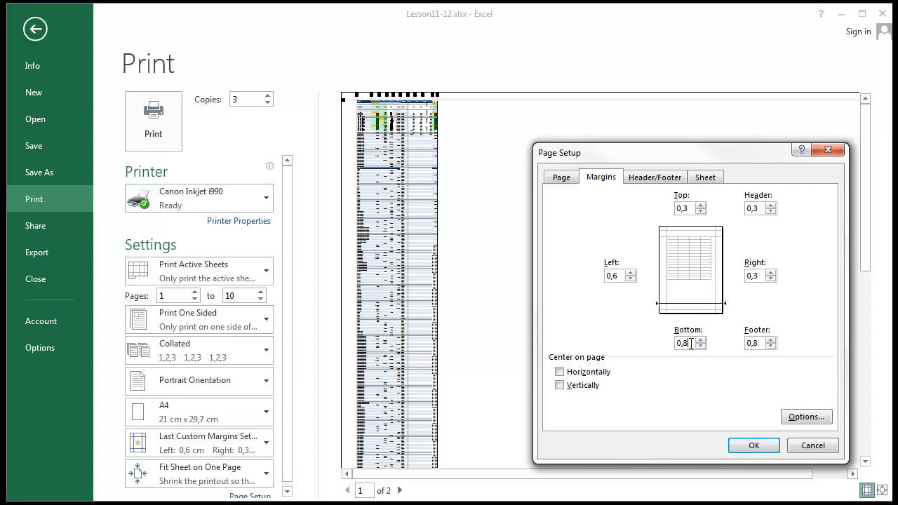
click(761, 343)
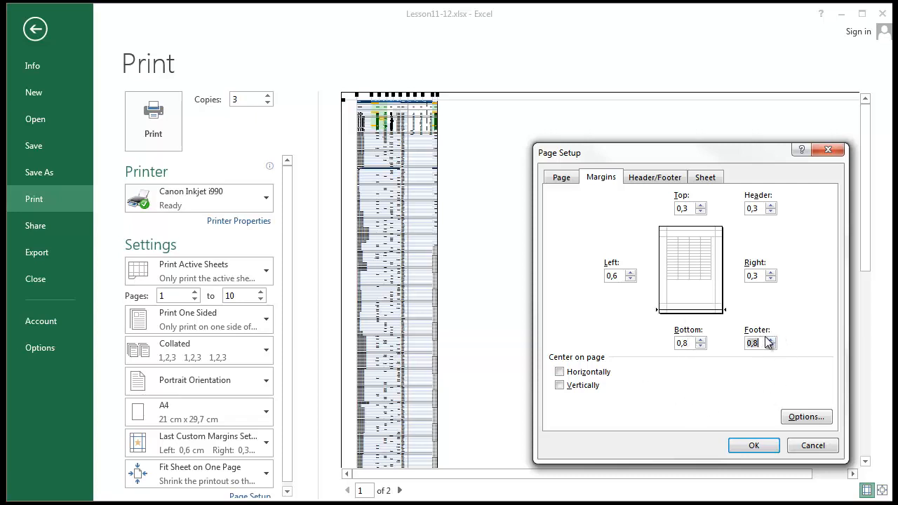
click(761, 279)
click(759, 209)
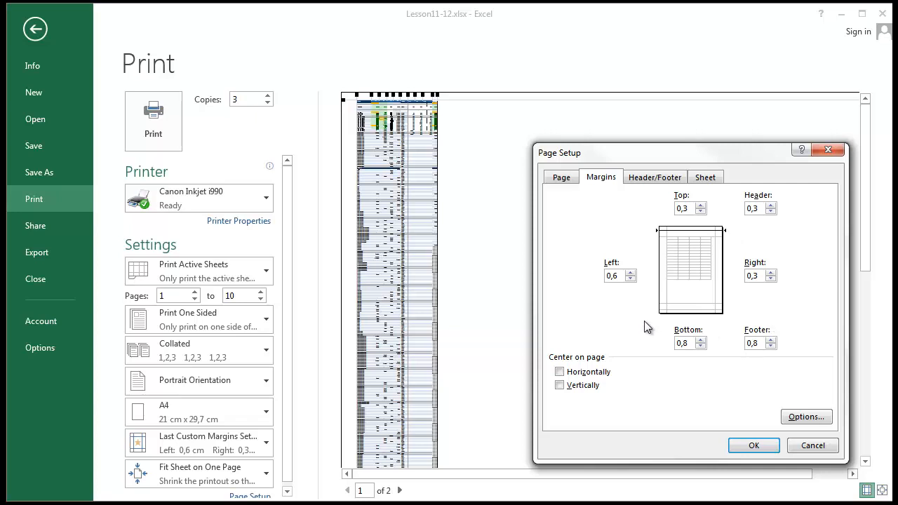
Reduce the left page margin to 0,1 and the top margin to 0
click(632, 277)
click(630, 273)
click(700, 212)
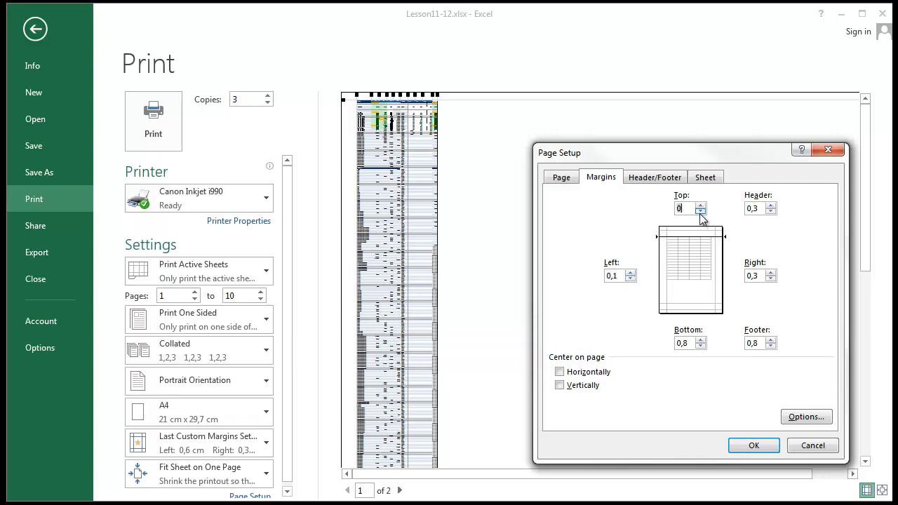
click(700, 205)
click(700, 206)
click(700, 205)
click(700, 206)
click(701, 211)
click(700, 212)
click(700, 212)
click(700, 211)
Set the header, right, footer, bottom and left margins to 0
click(770, 211)
click(771, 279)
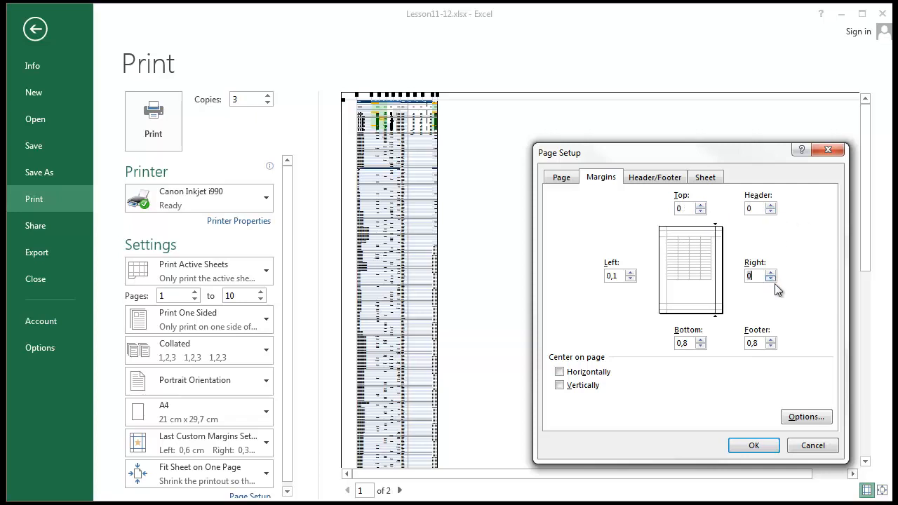
click(770, 346)
click(699, 345)
click(699, 345)
text(2)
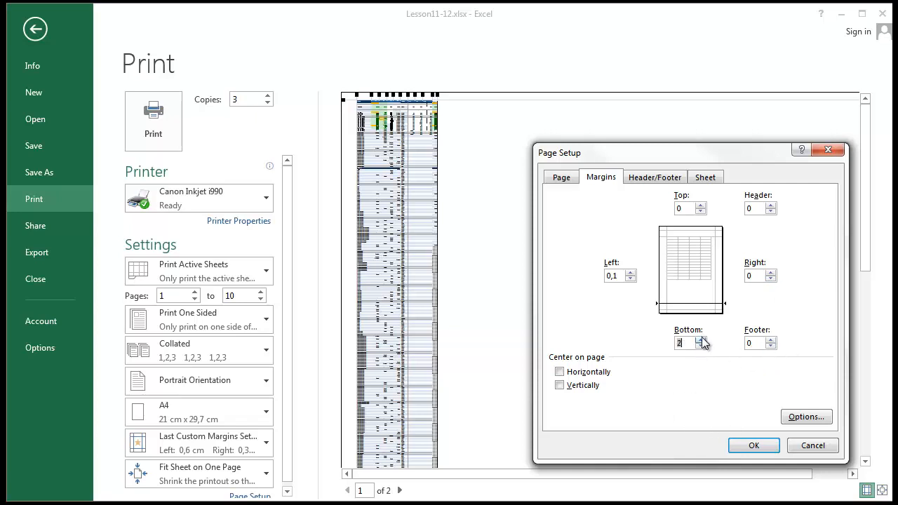
click(701, 346)
click(700, 346)
click(756, 343)
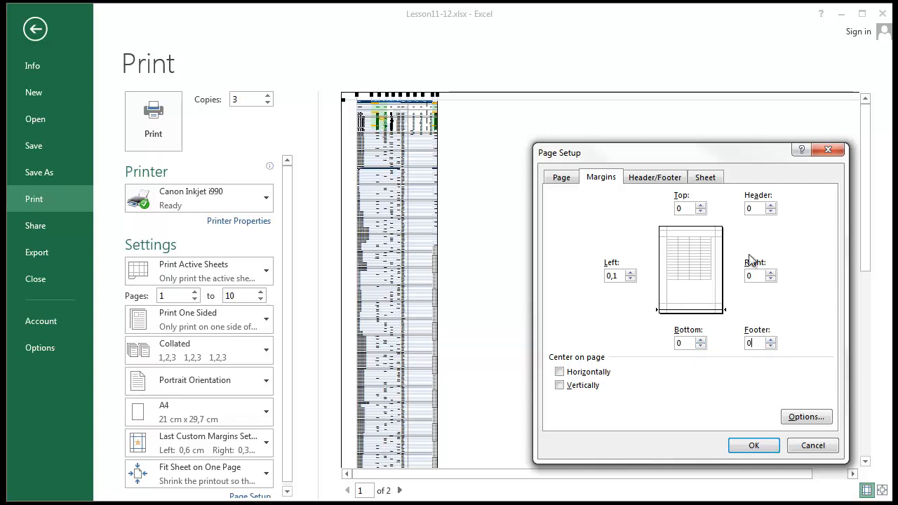
click(630, 279)
click(681, 344)
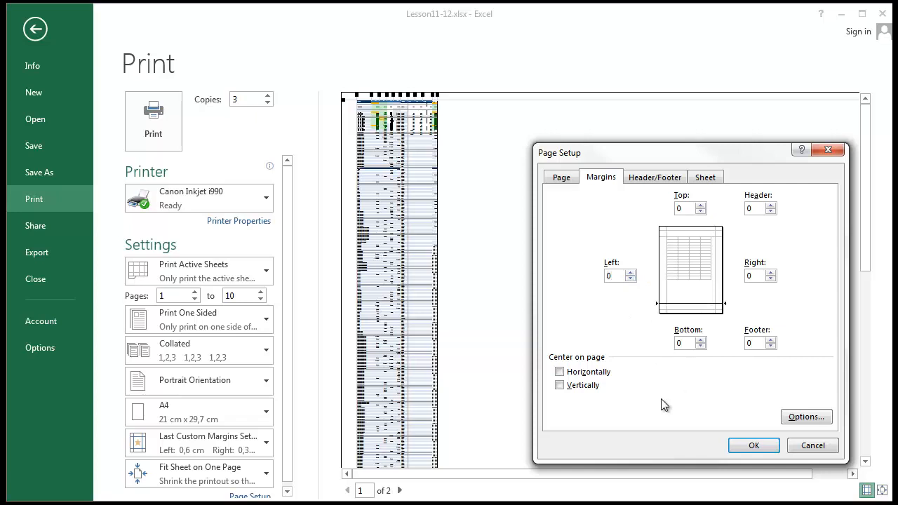
Try centring the table on the page horizontally and vertically, and switch both centring options off again
click(600, 373)
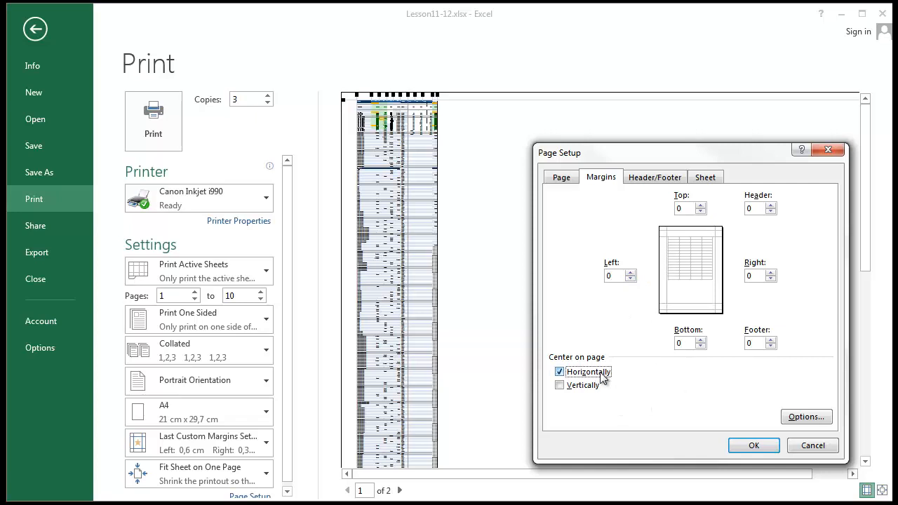
click(600, 373)
click(586, 374)
click(585, 387)
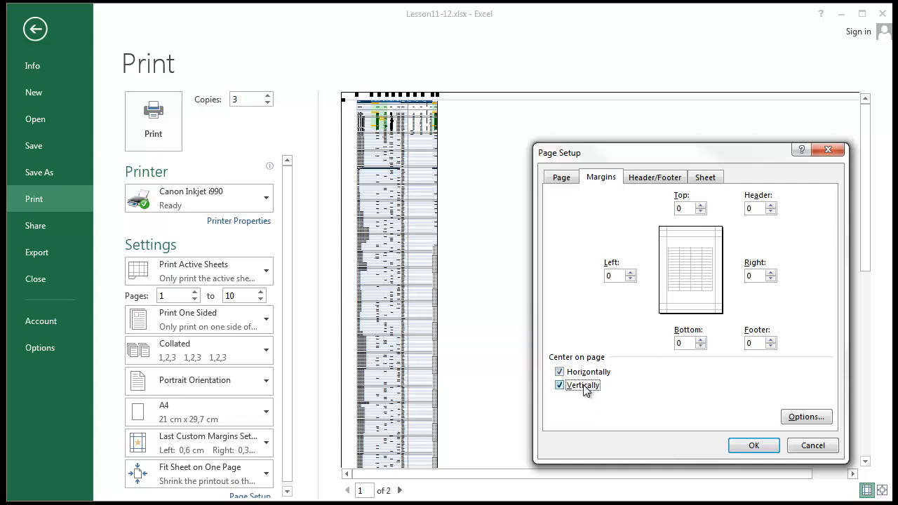
click(585, 388)
click(588, 373)
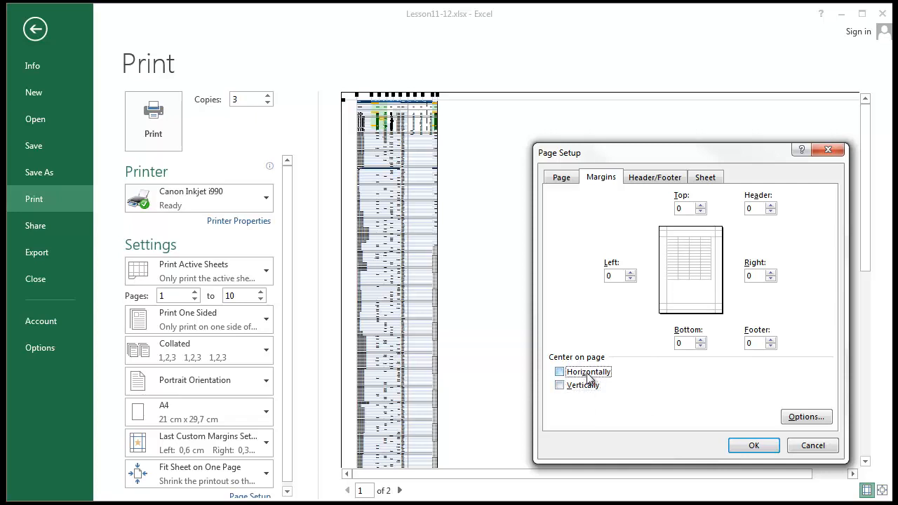
click(588, 374)
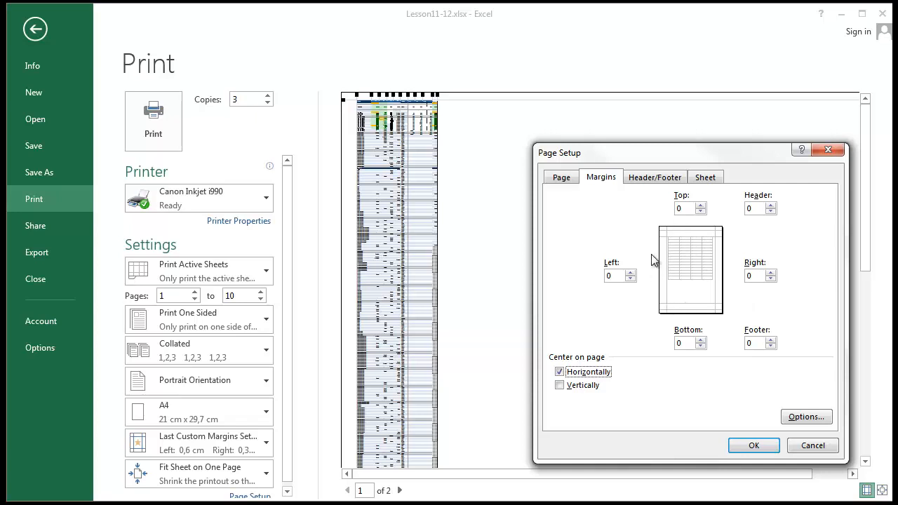
click(560, 385)
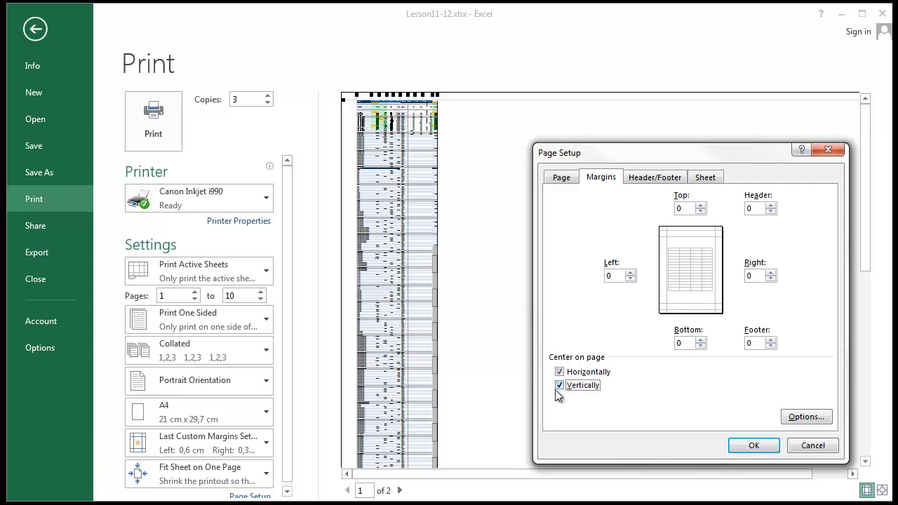
click(560, 386)
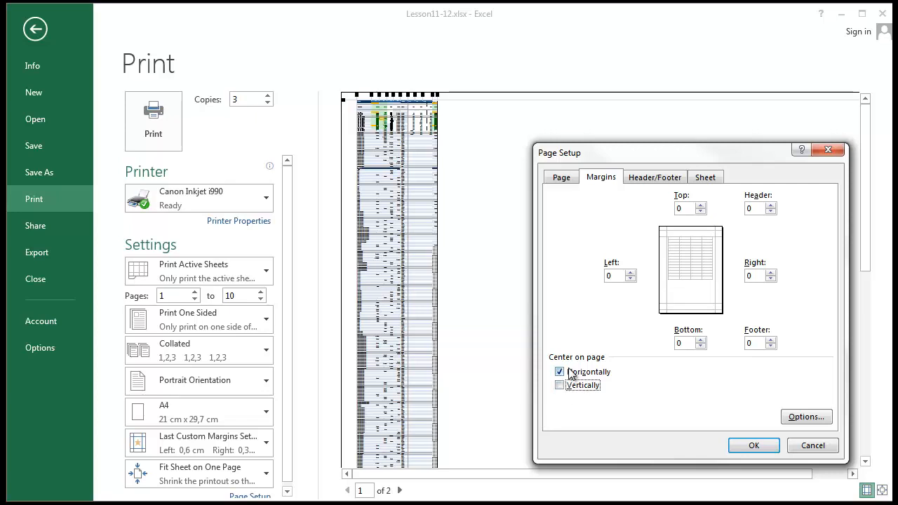
click(566, 373)
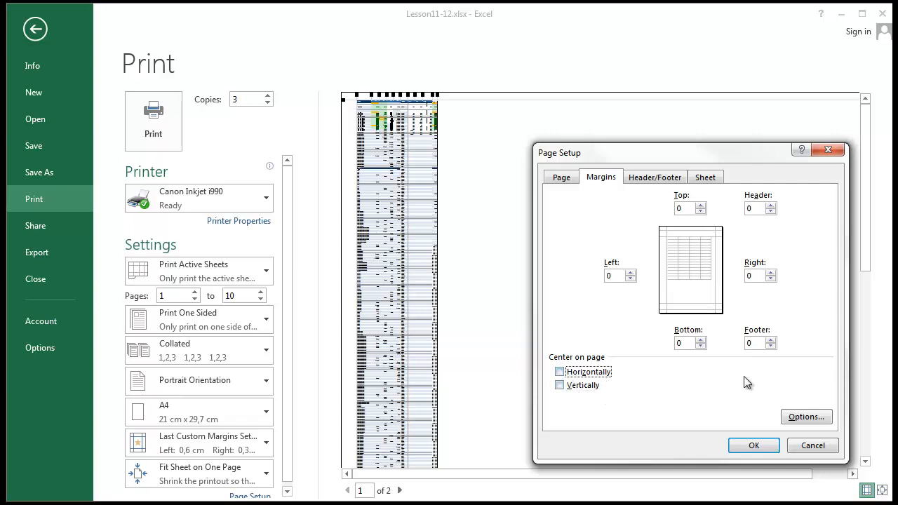
View the Canon Inkjet i990 printer properties from the page setup and close them without changes
click(805, 418)
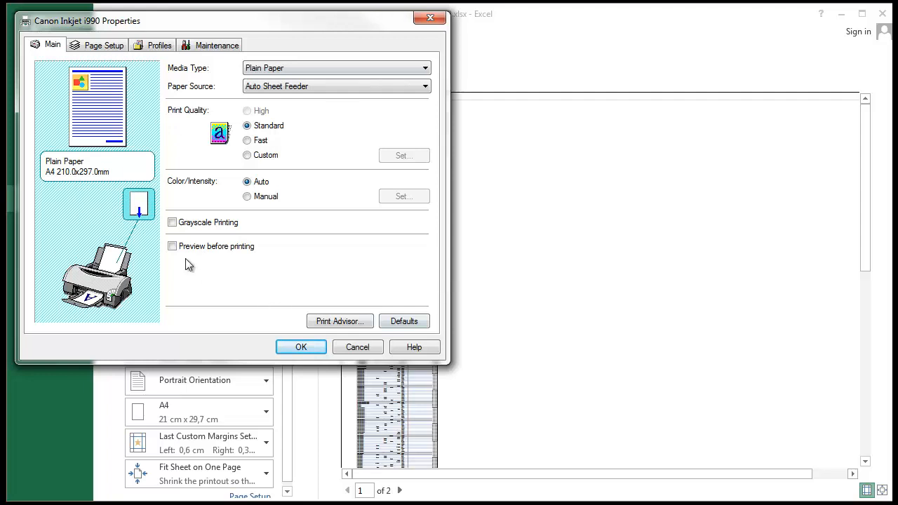
drag(306, 25, 599, 92)
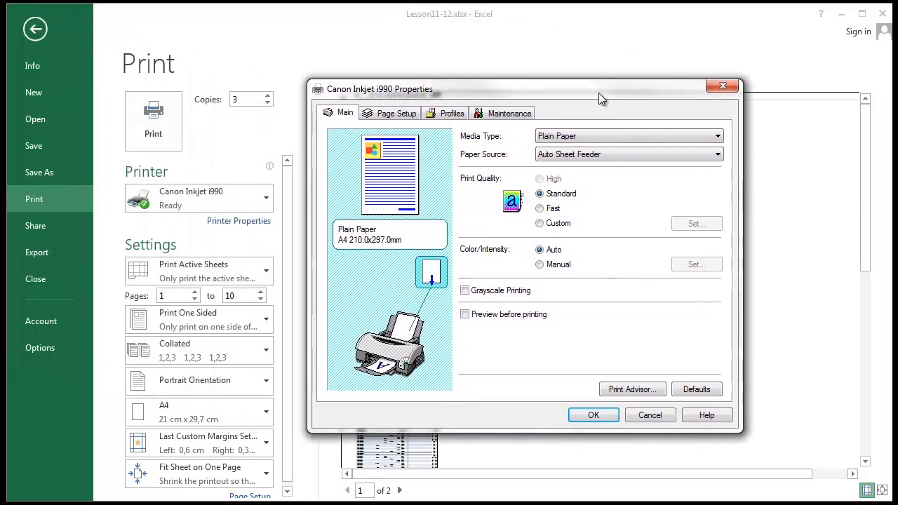
click(721, 89)
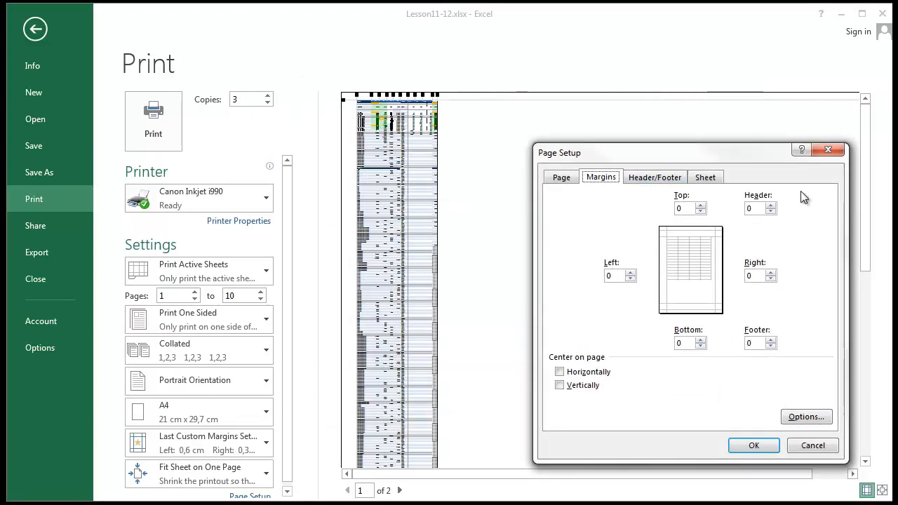
Look through the preset header choices in the page setup and keep the header at (none)
click(644, 182)
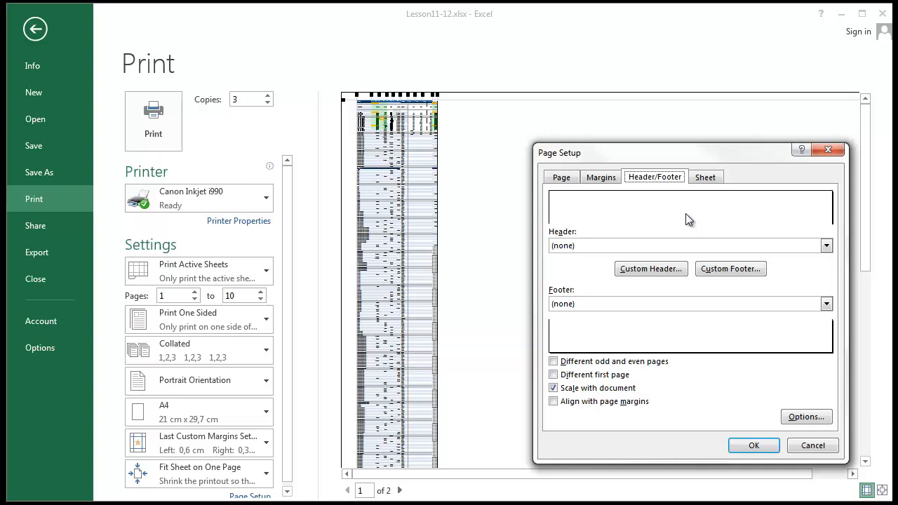
click(635, 247)
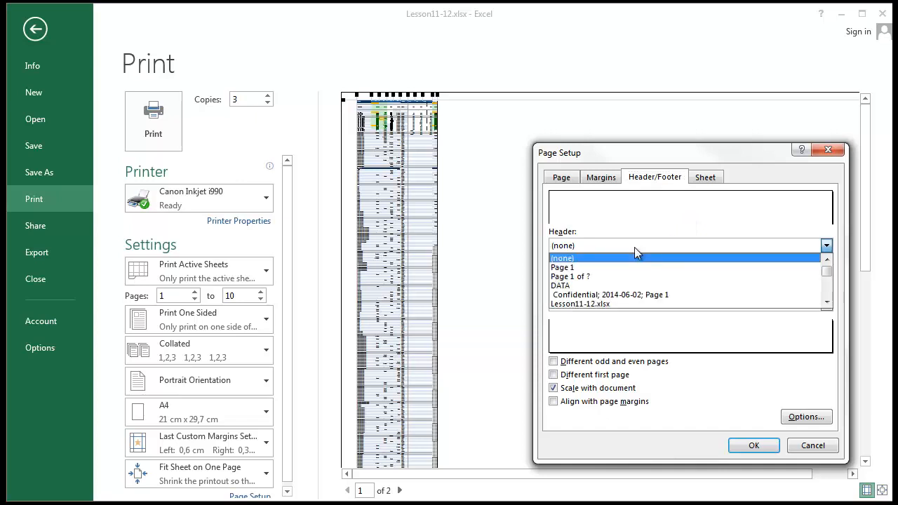
click(642, 230)
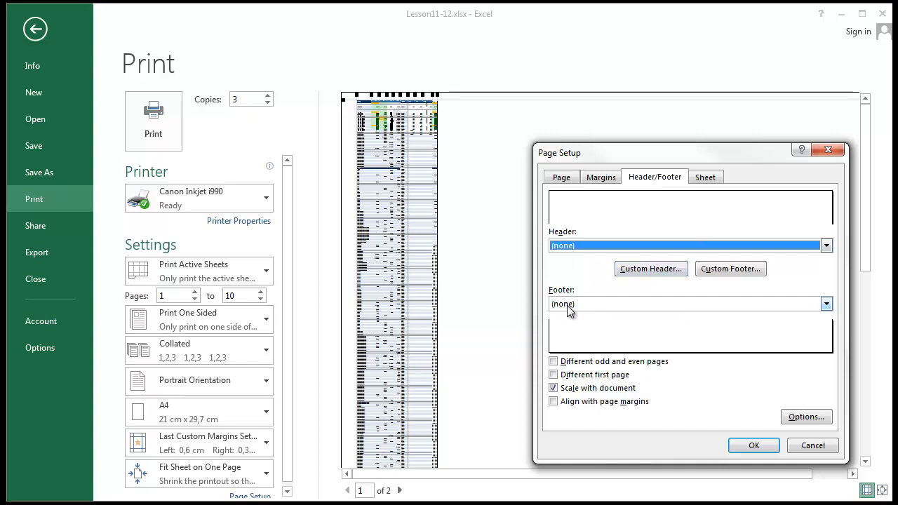
click(591, 244)
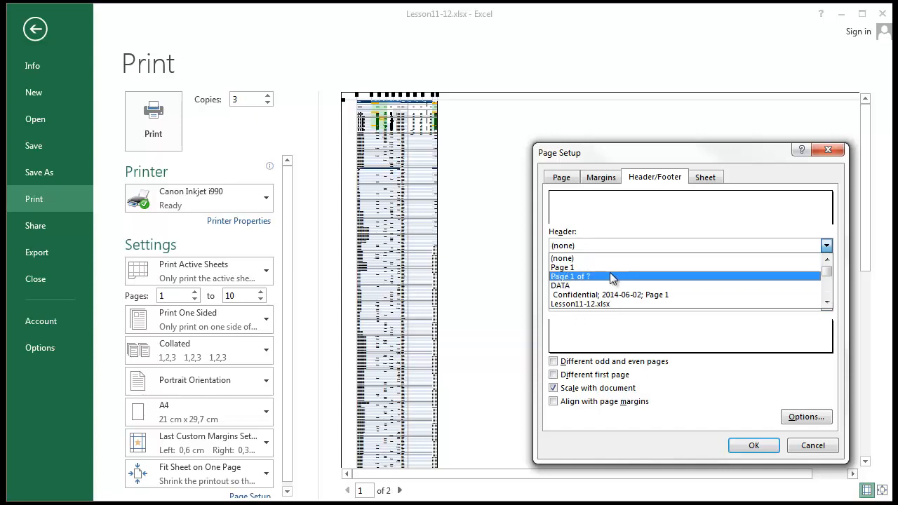
scroll(611, 257, down, 1)
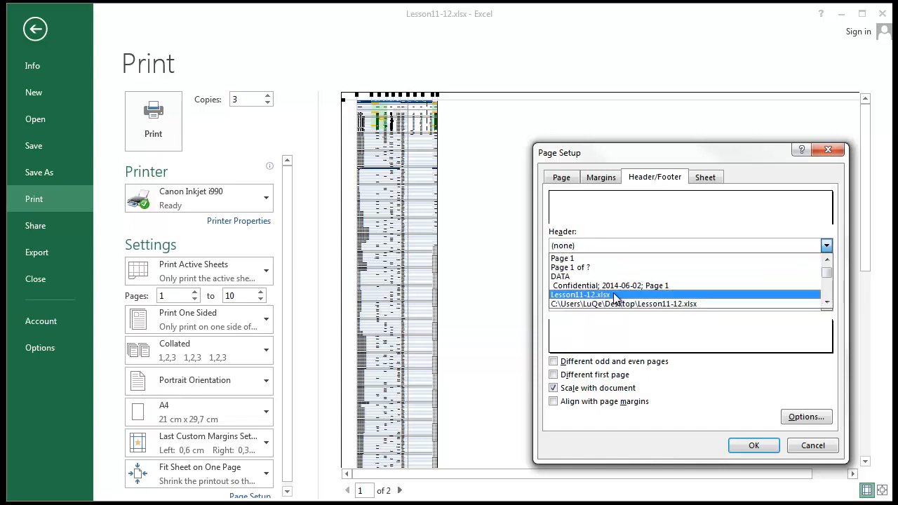
scroll(612, 301, down, 6)
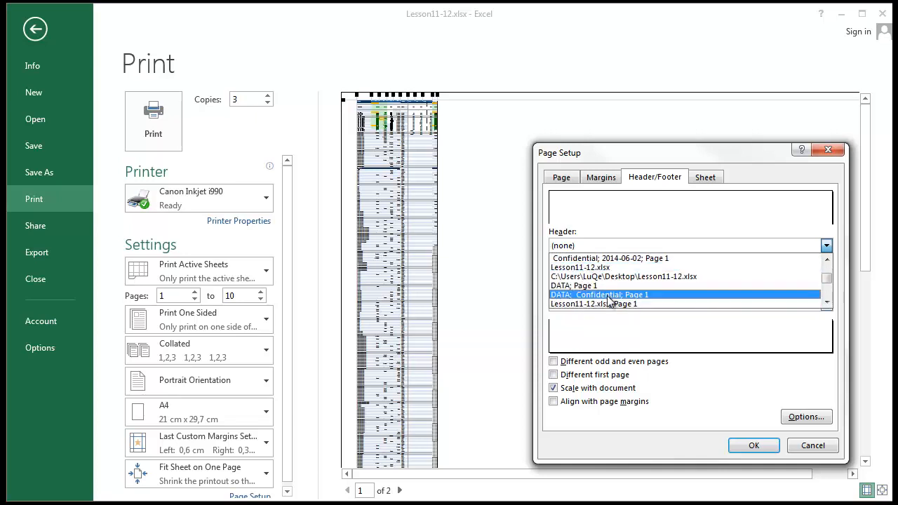
scroll(609, 300, down, 4)
scroll(609, 300, up, 11)
click(565, 258)
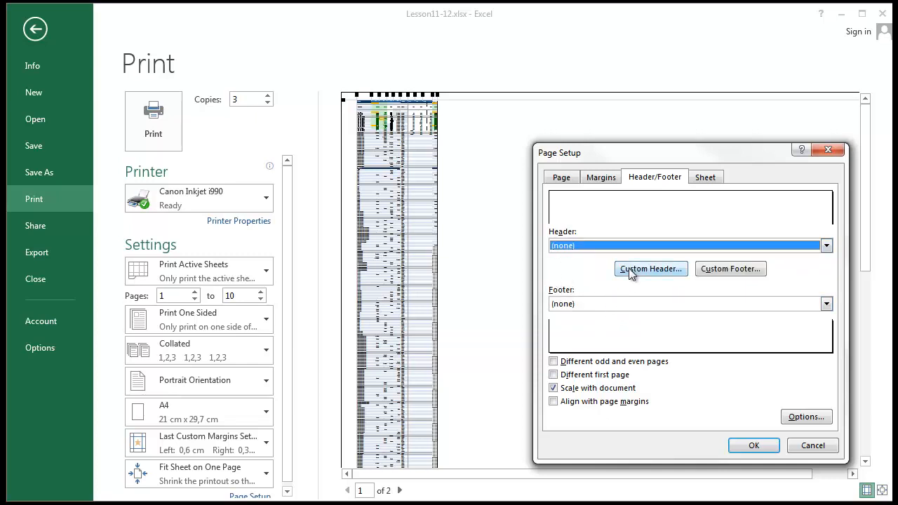
Examine the custom header and custom footer editors with their three sections, closing both without changes
click(659, 269)
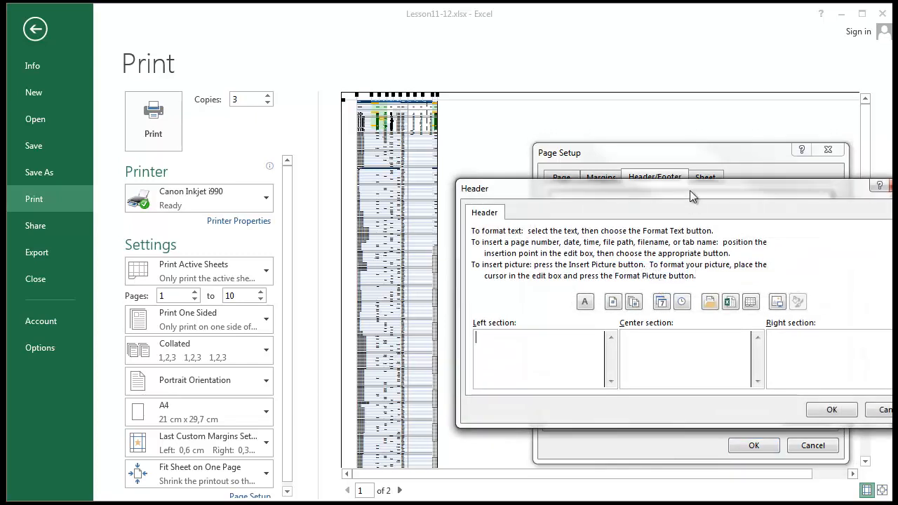
drag(690, 190, 637, 63)
click(601, 218)
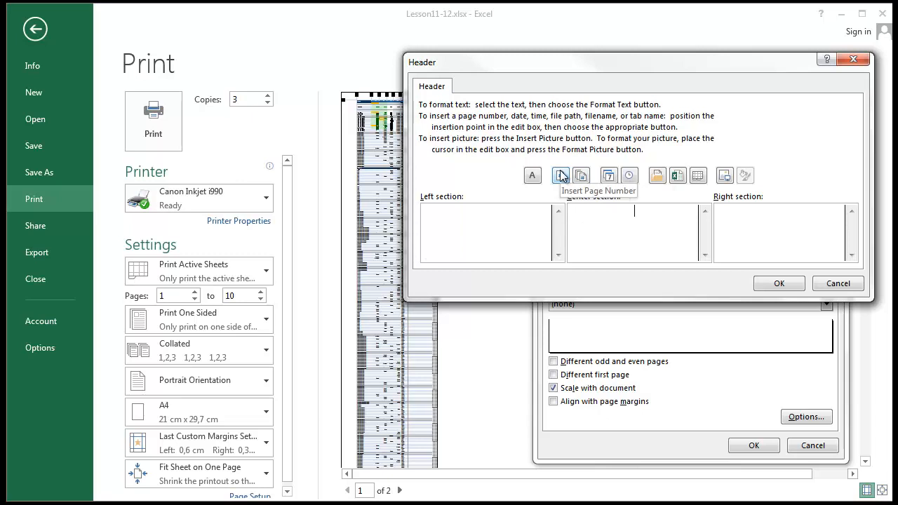
click(628, 200)
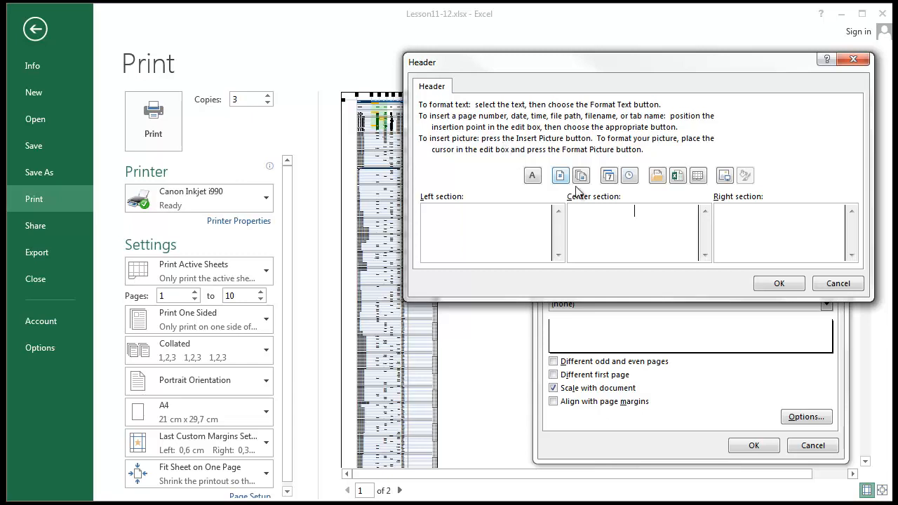
click(855, 58)
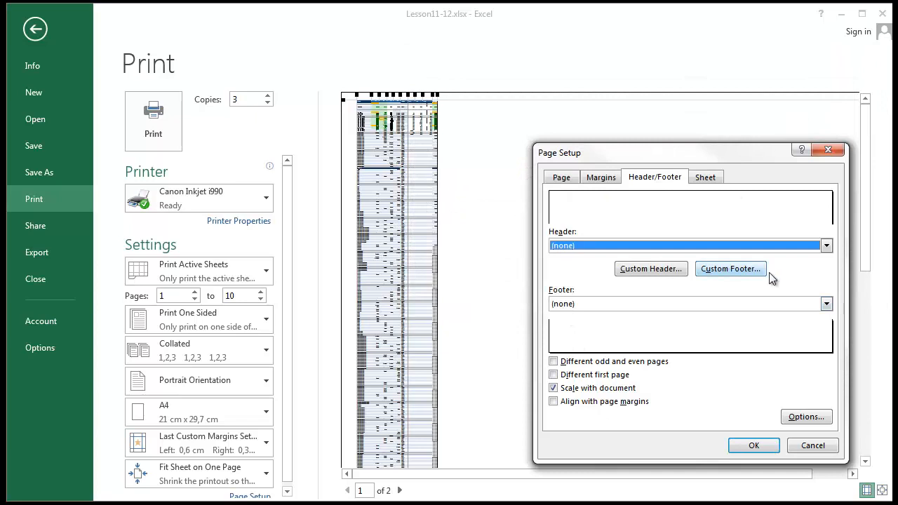
click(719, 272)
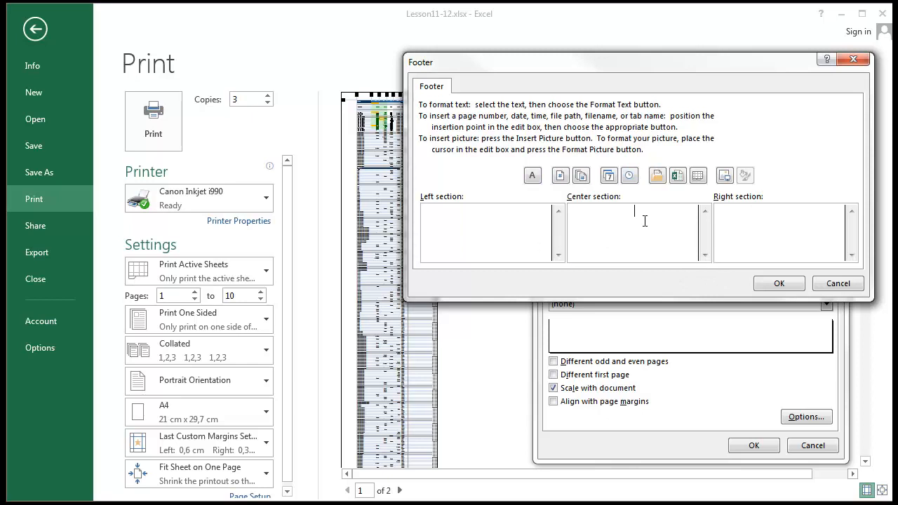
click(837, 283)
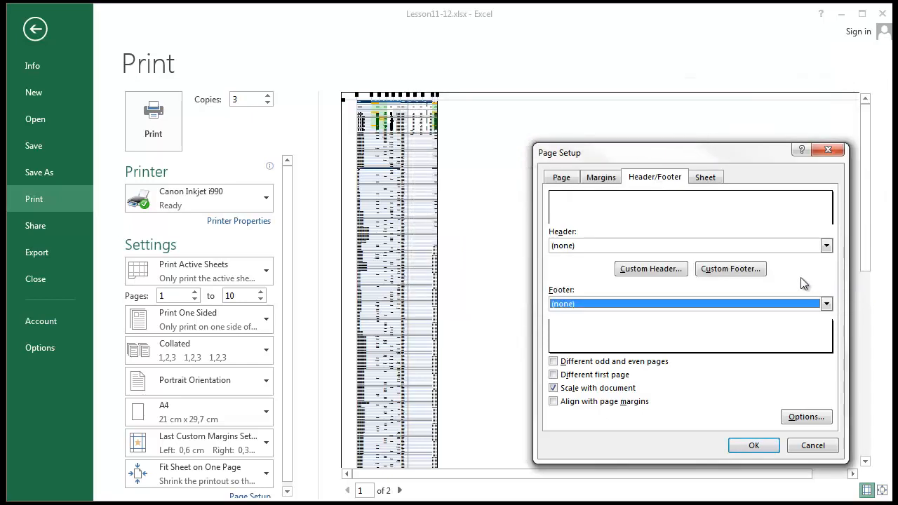
Try the Different odd and even pages and Different first page options, switching each one off again
drag(756, 154, 753, 89)
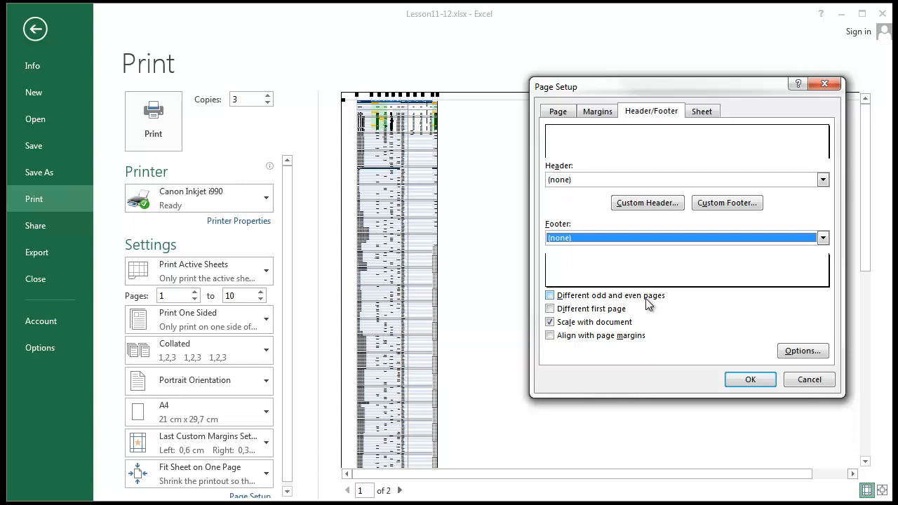
click(561, 298)
click(561, 298)
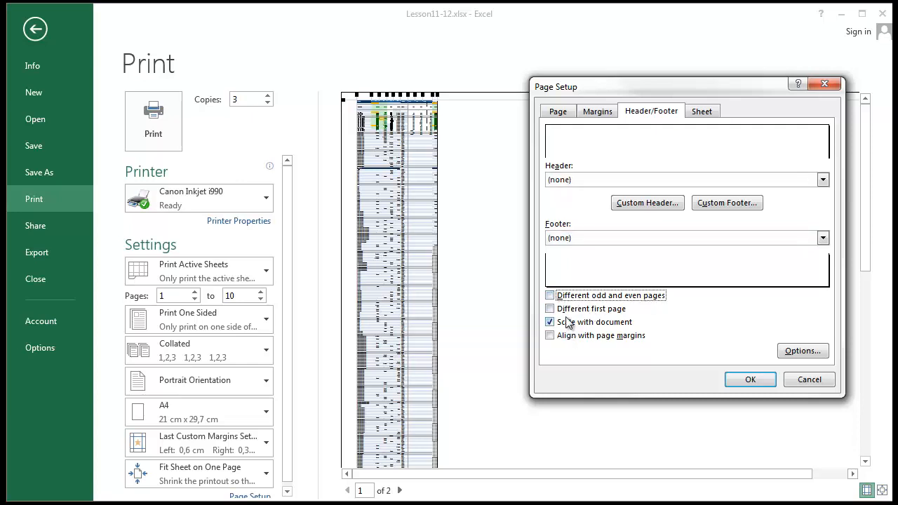
click(586, 310)
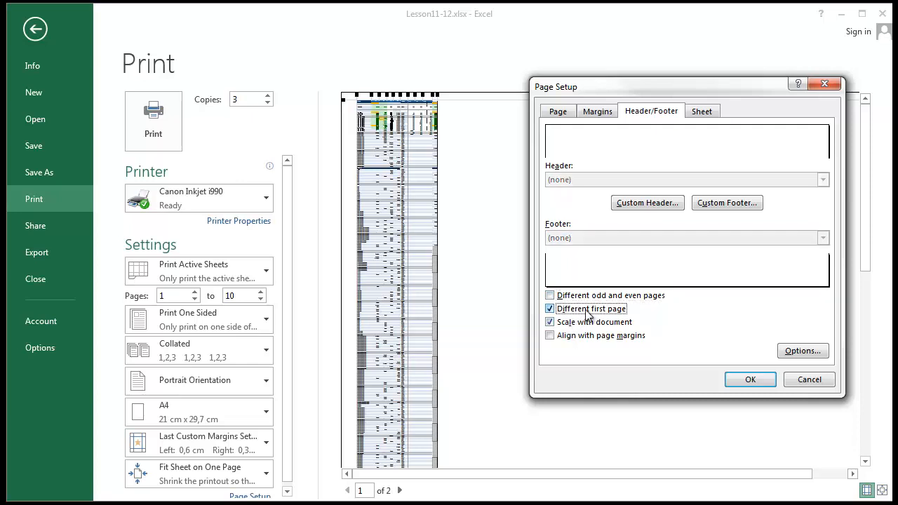
click(586, 310)
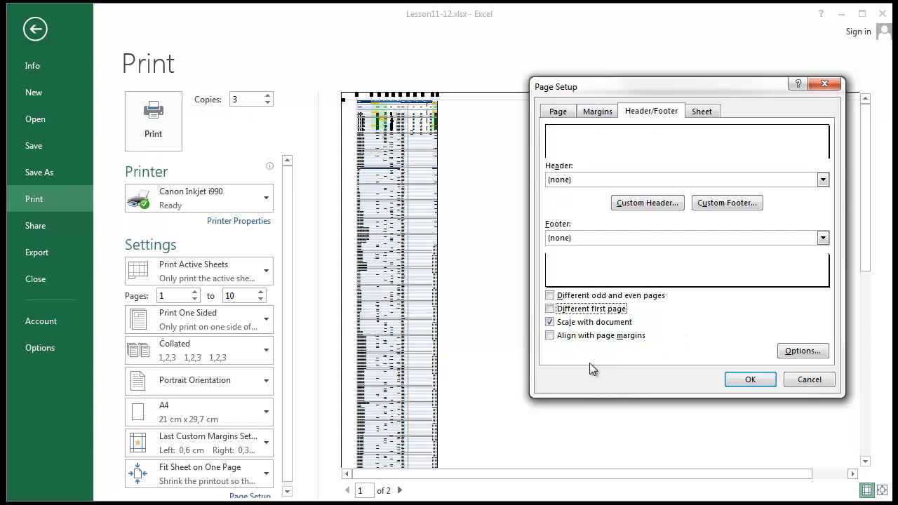
Try toggling the header and footer options for aligning with page margins and scaling with the document
click(609, 340)
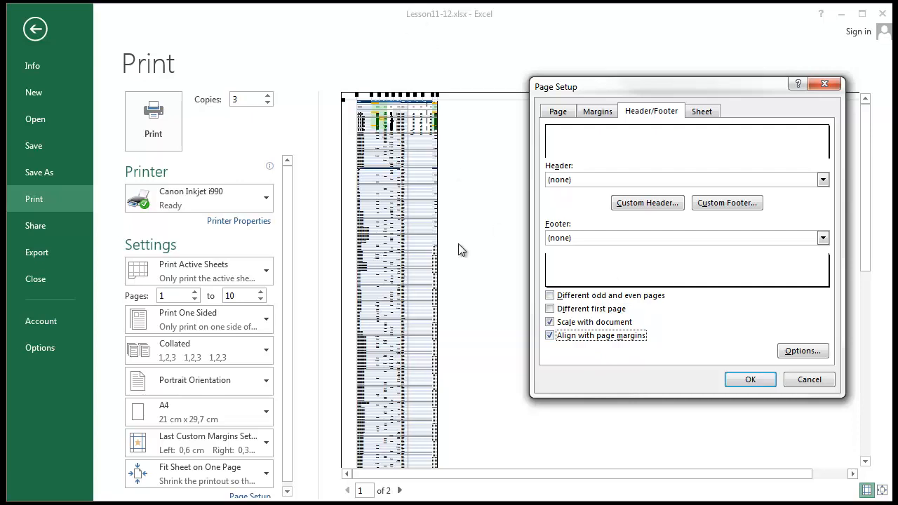
click(702, 112)
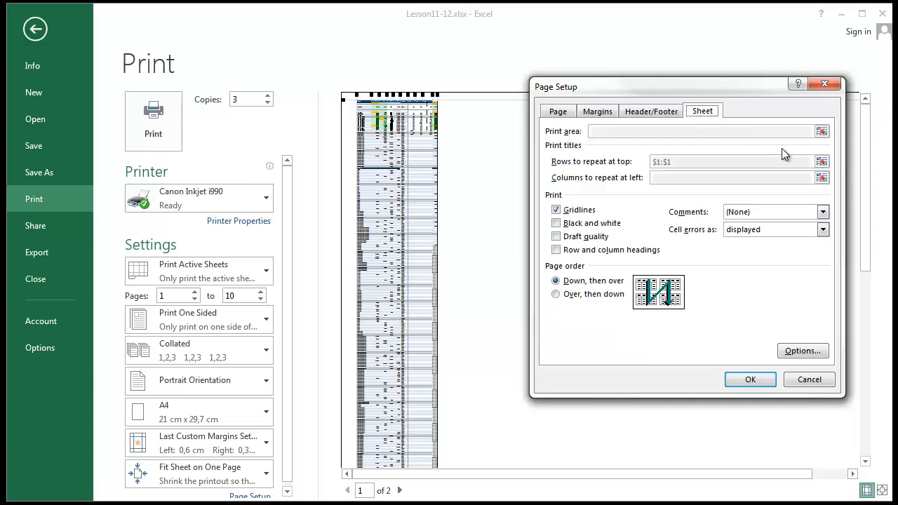
click(645, 112)
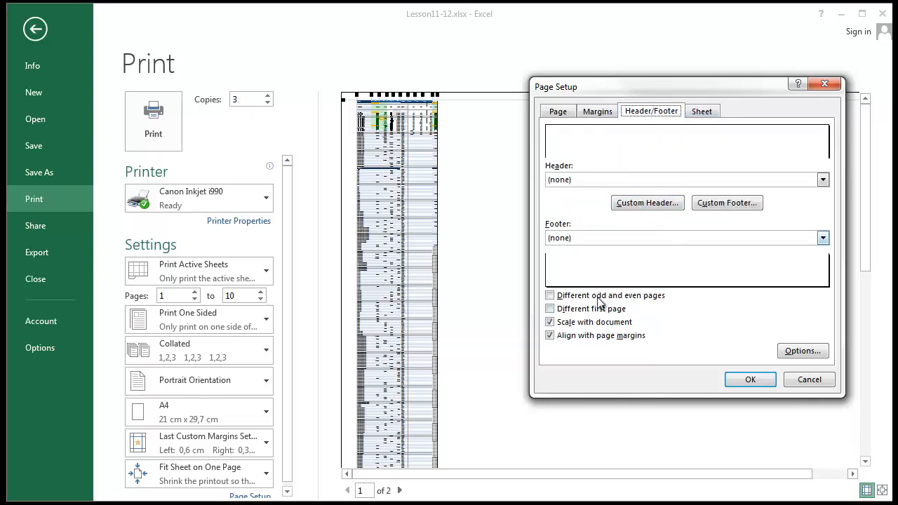
click(550, 335)
click(550, 322)
Review the sheet's options for printing comments and cell errors, and cancel the page setup
click(702, 111)
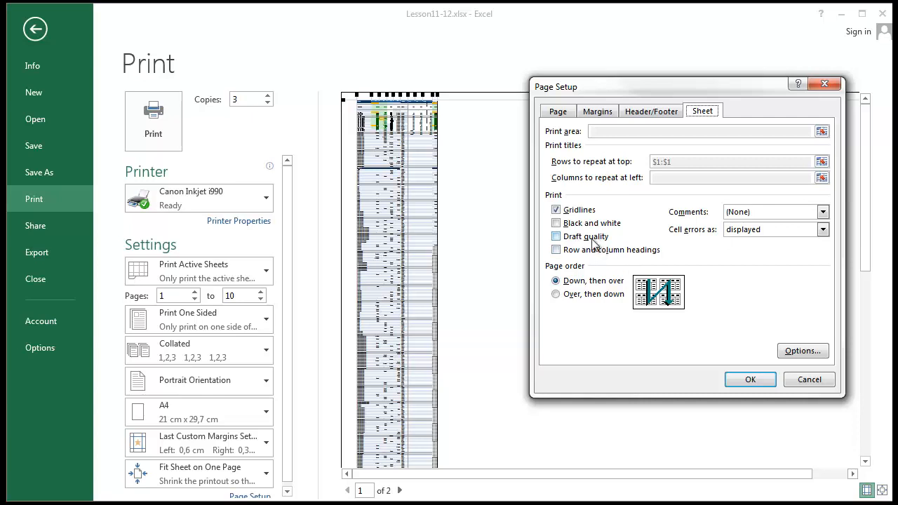
click(766, 212)
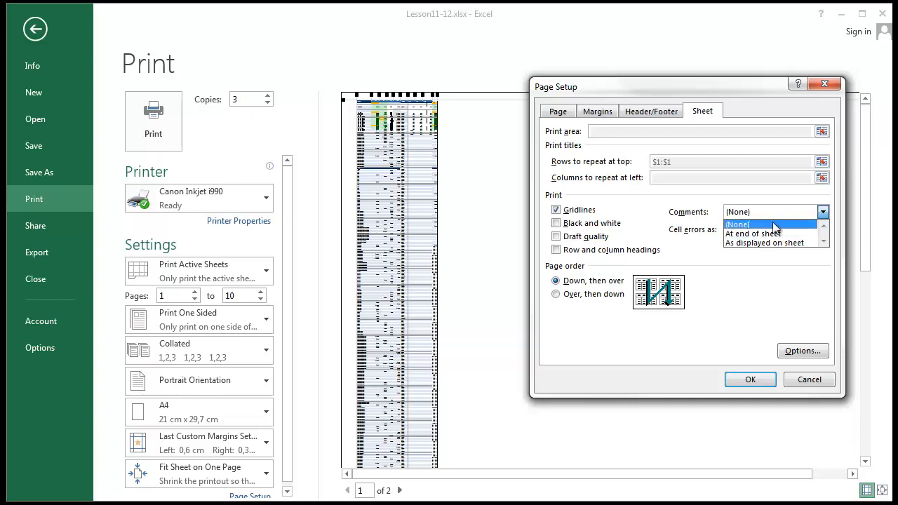
click(774, 225)
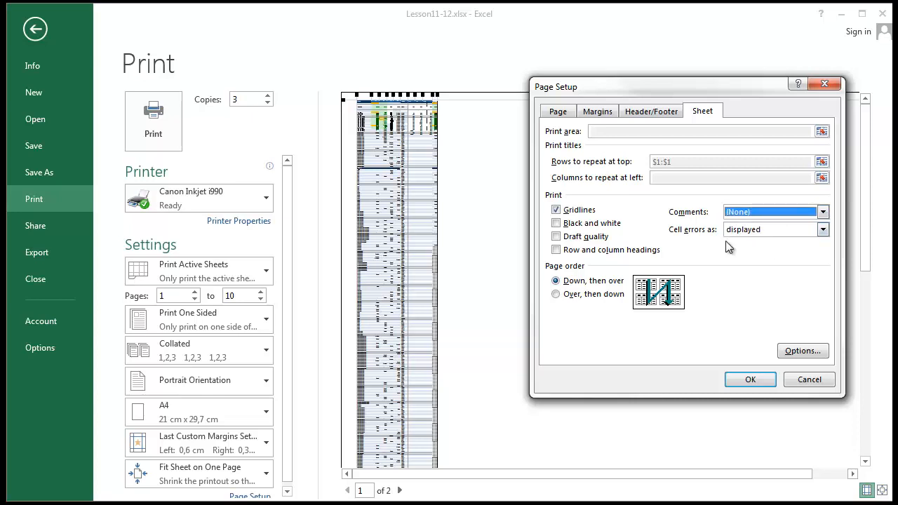
click(763, 233)
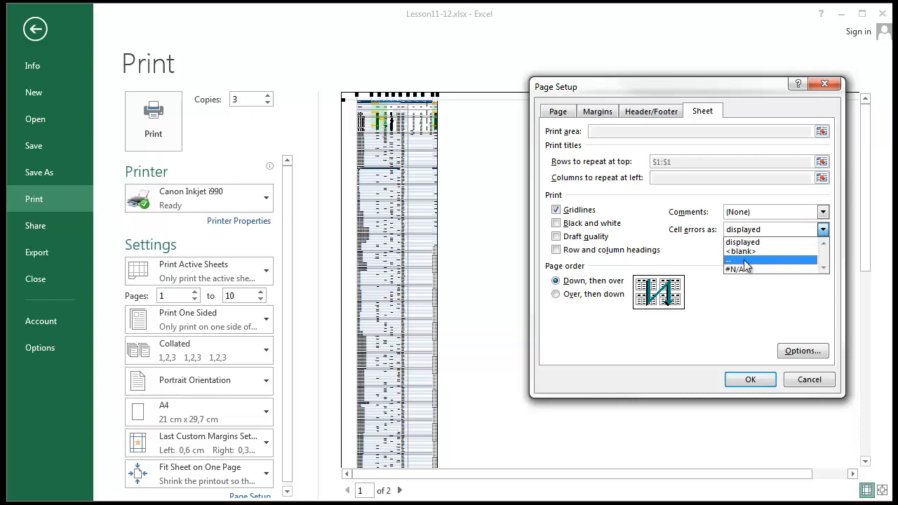
click(686, 232)
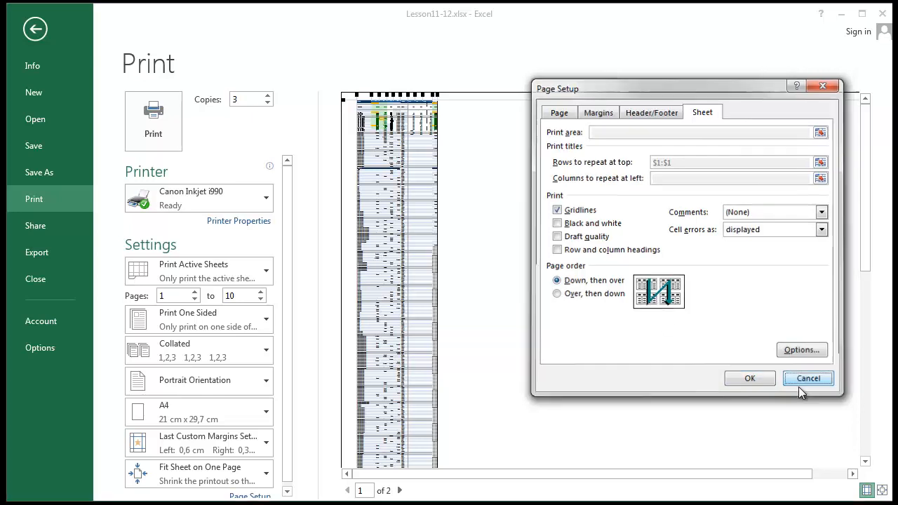
click(807, 379)
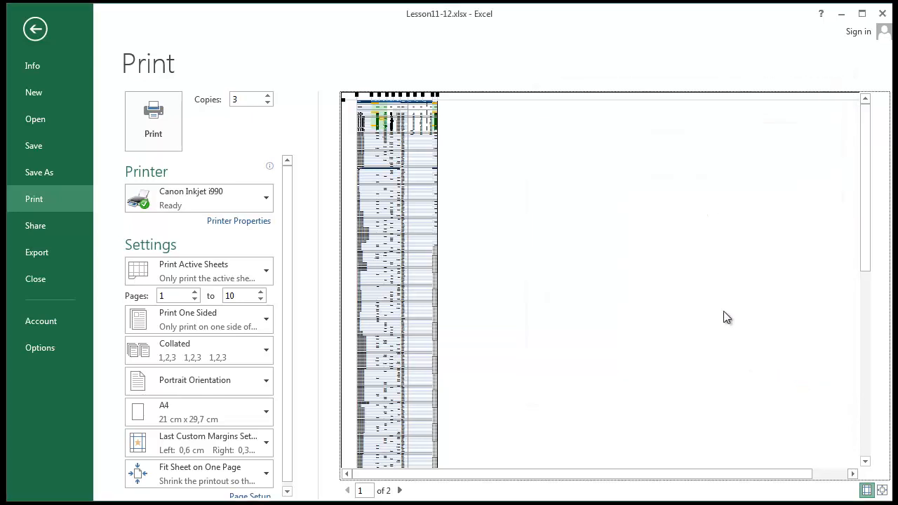
Set the number of copies to 1 and the scaling to Fit All Columns on One Page, and check the preview
click(267, 103)
click(267, 103)
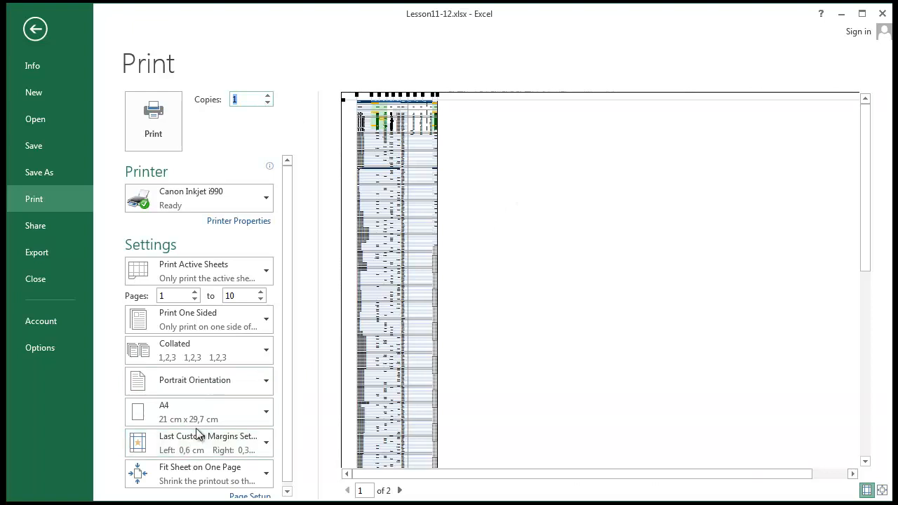
click(214, 481)
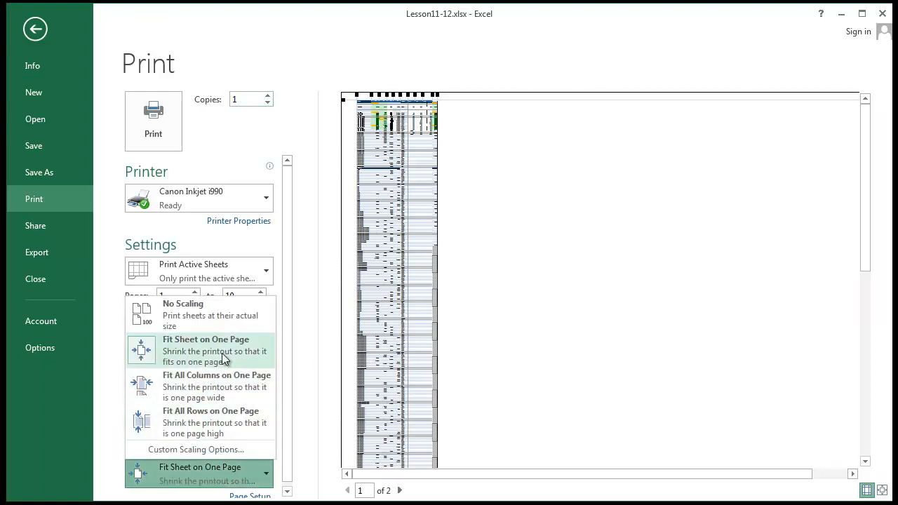
click(223, 359)
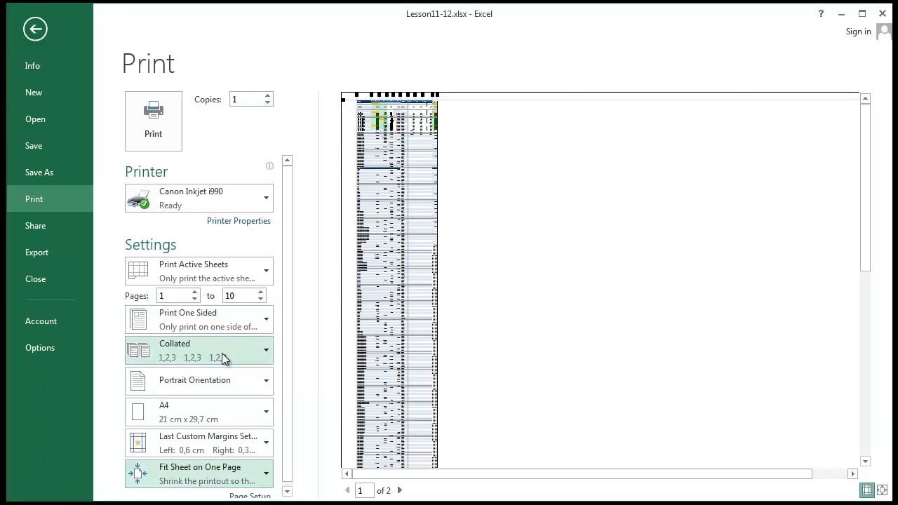
click(242, 481)
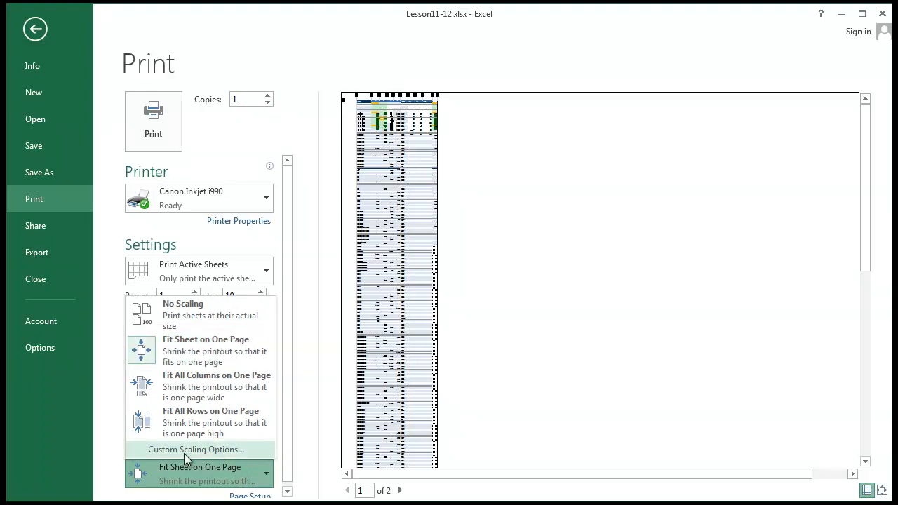
click(205, 396)
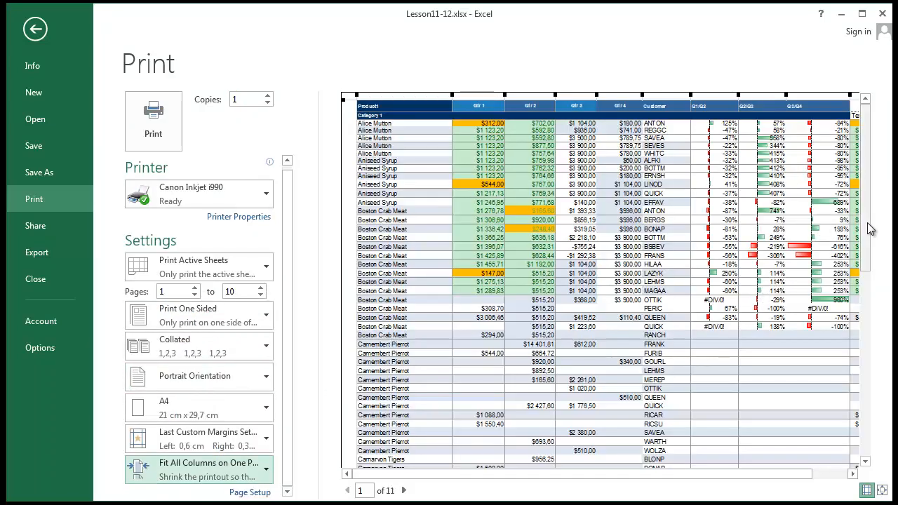
drag(867, 227, 870, 421)
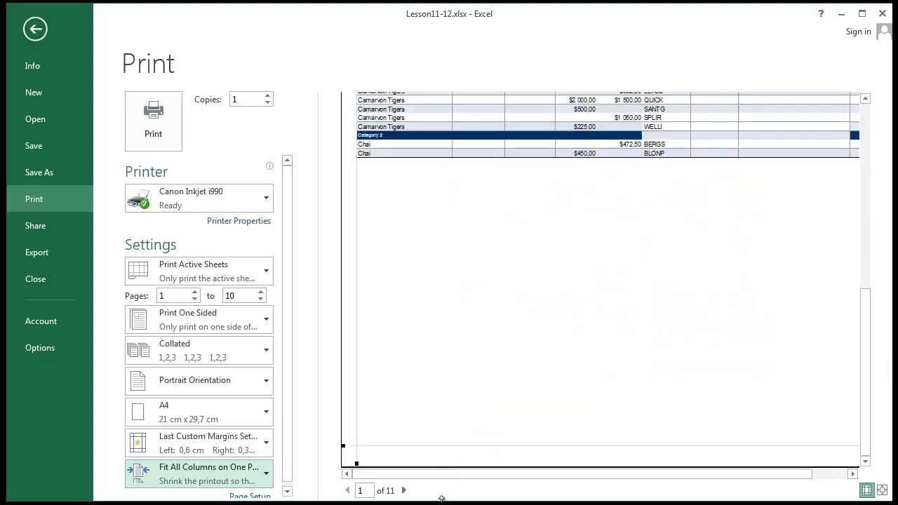
Page through the print preview to page 5 and examine how the rows are laid out on that page
click(405, 490)
click(405, 491)
click(405, 491)
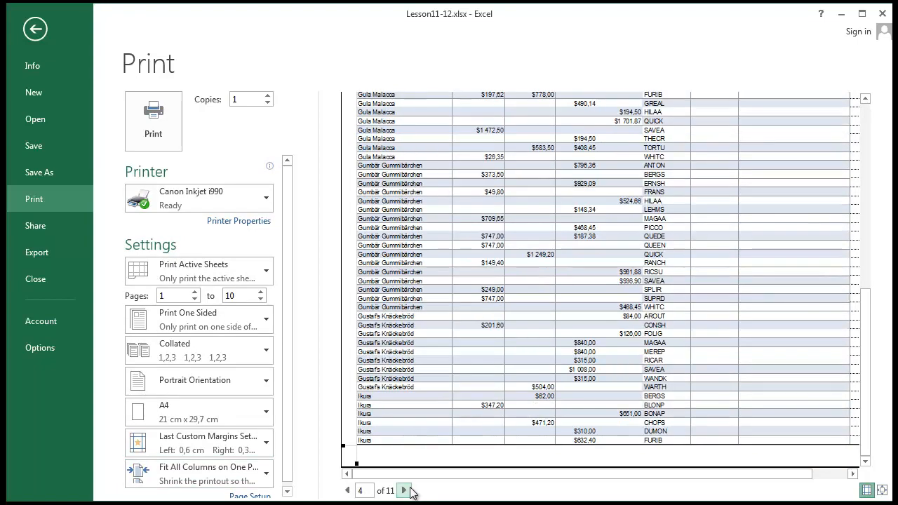
click(405, 490)
drag(869, 292, 874, 116)
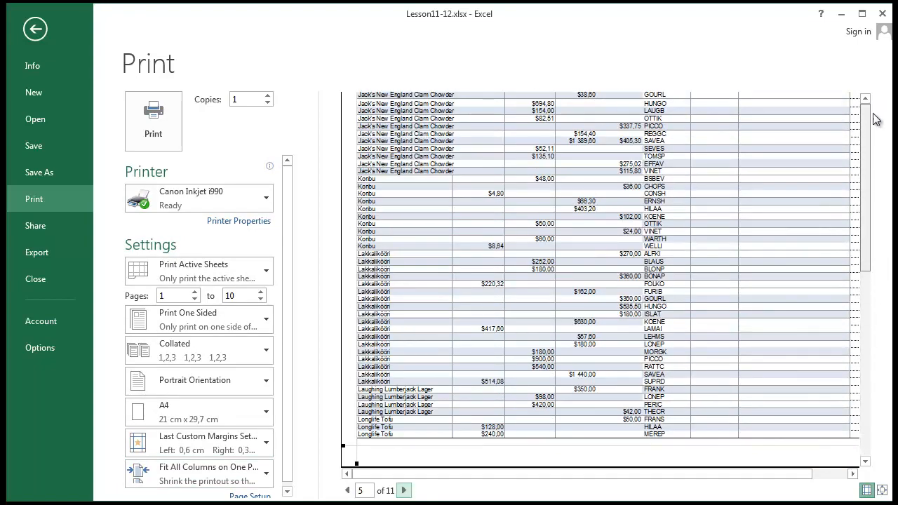
scroll(577, 176, down, 6)
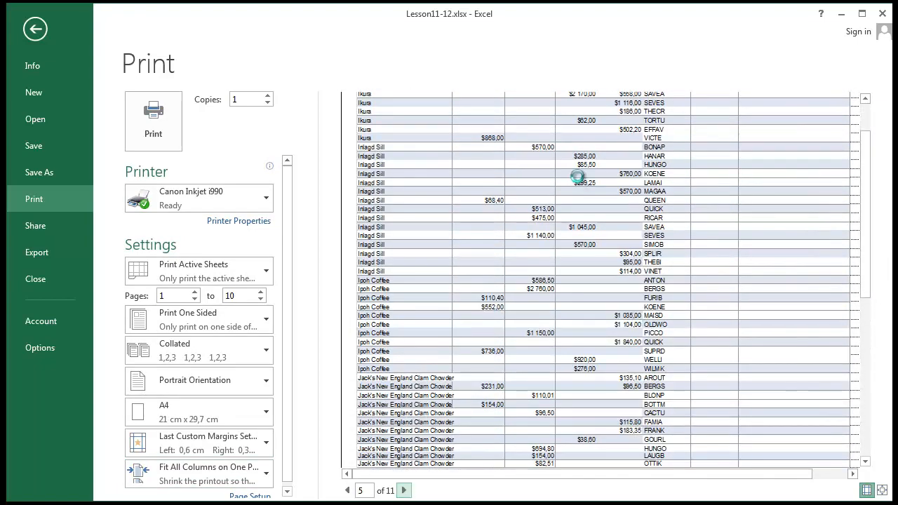
scroll(578, 176, down, 4)
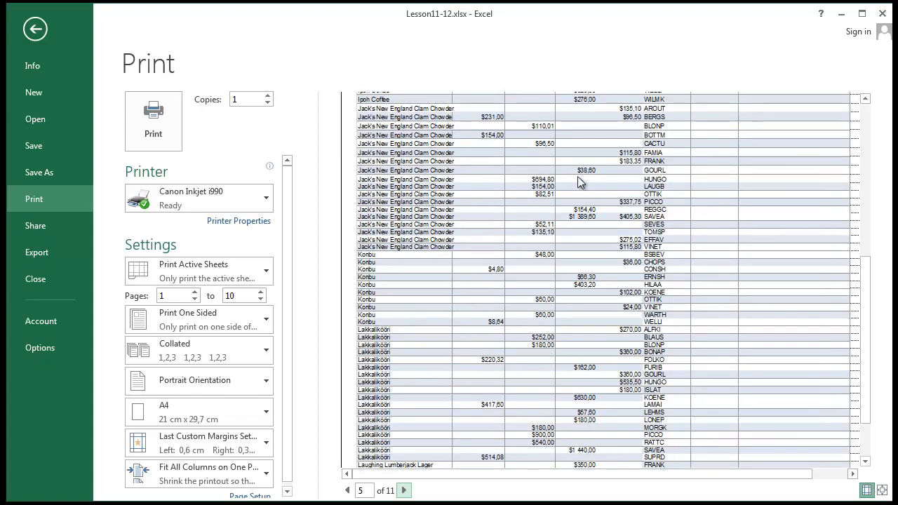
scroll(577, 176, up, 5)
scroll(577, 176, up, 5)
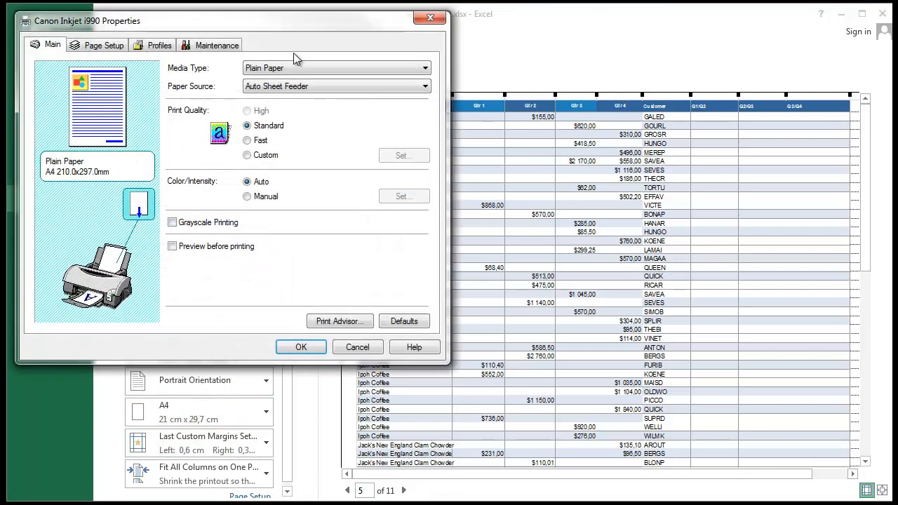
Review the Canon Inkjet i990 printer properties and the page setup, closing both without changes
drag(302, 22, 679, 63)
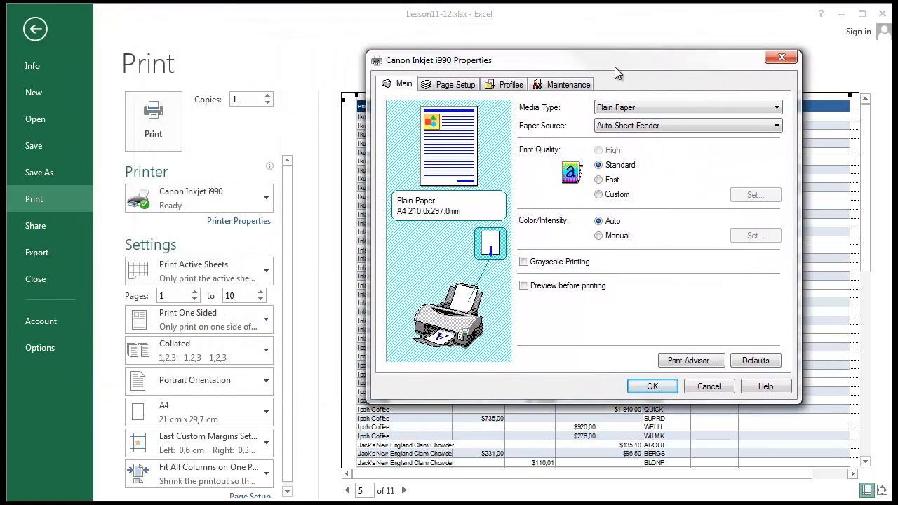
click(448, 84)
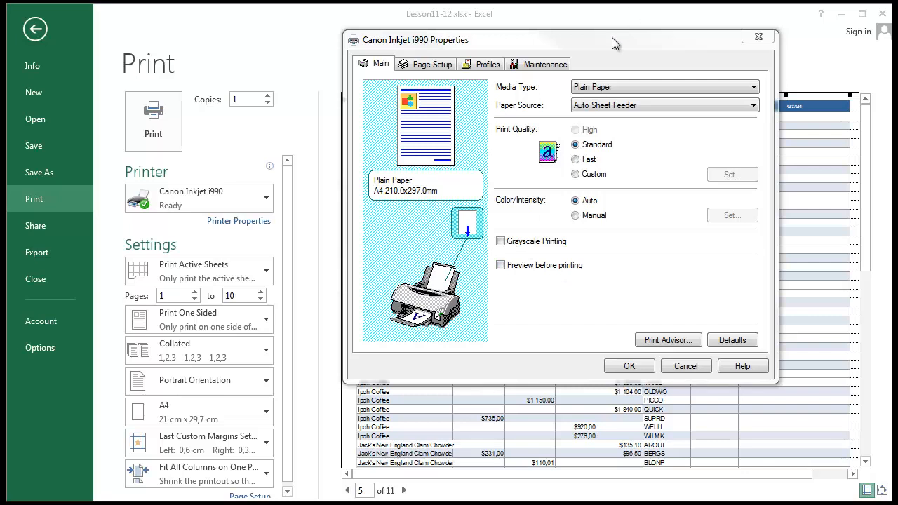
drag(612, 37, 631, 26)
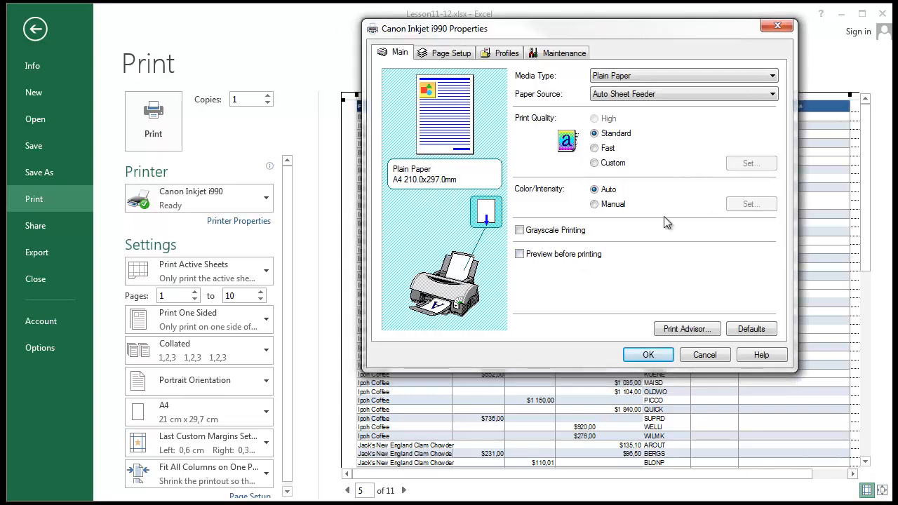
click(778, 30)
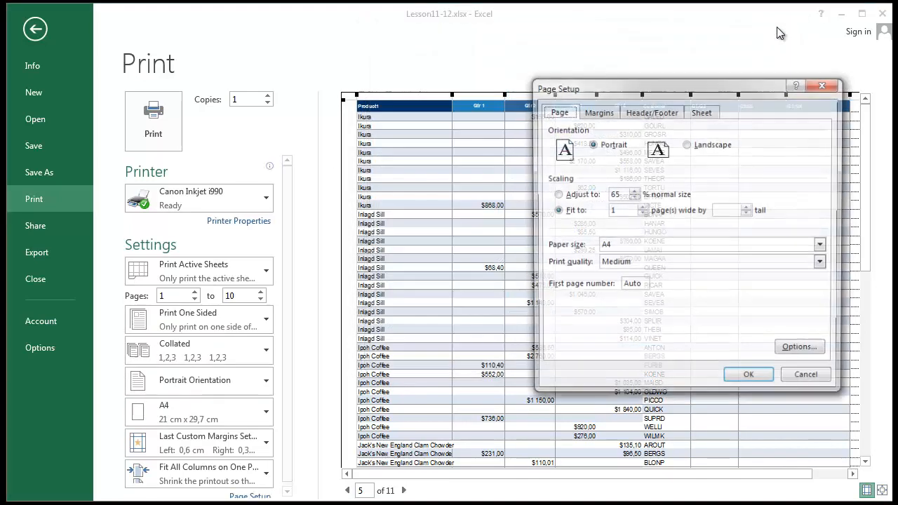
click(825, 85)
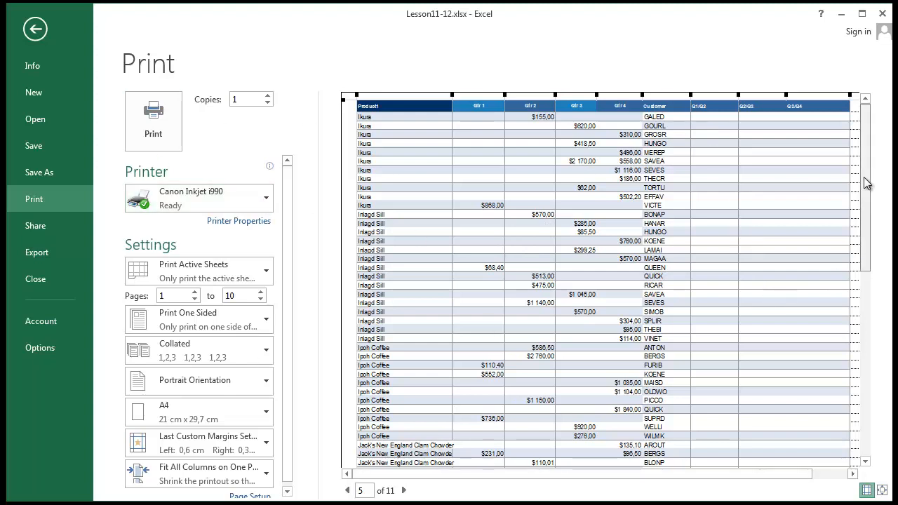
Return to the DATA worksheet and zoom its page break preview out to 10% to examine the page divisions
drag(864, 177, 869, 256)
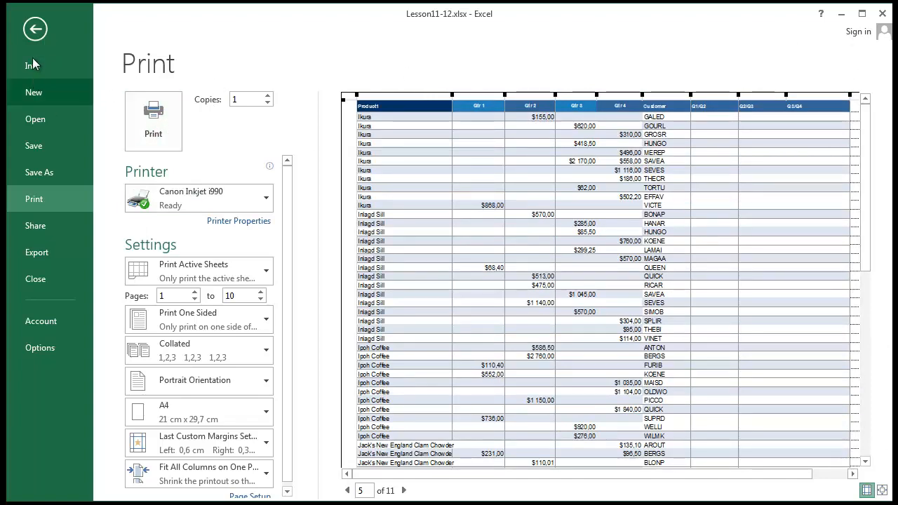
click(35, 29)
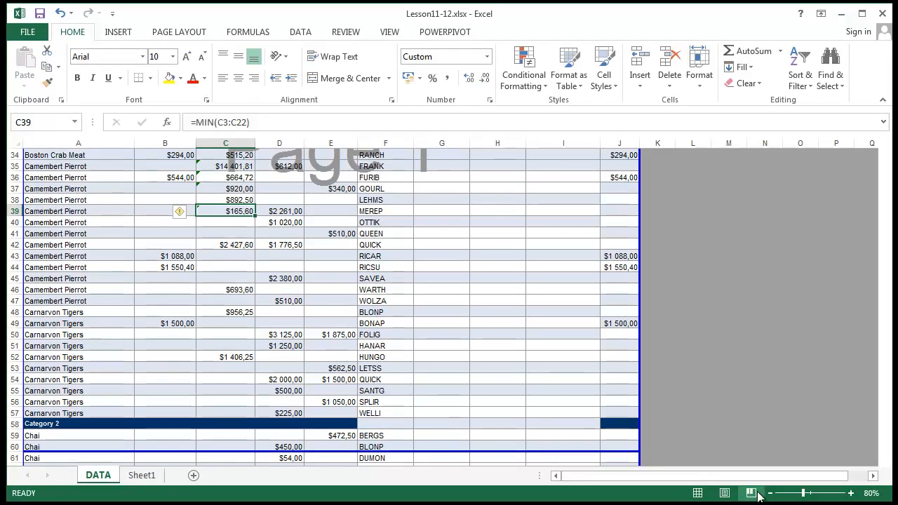
click(758, 369)
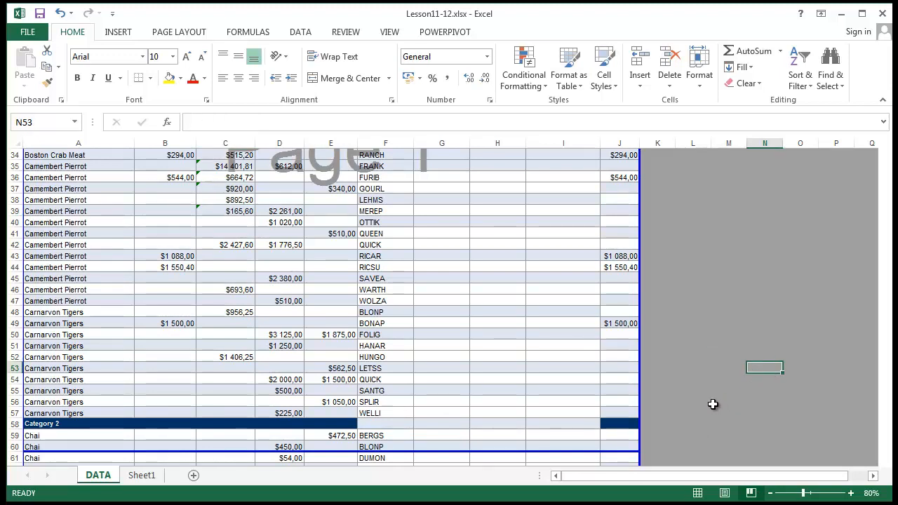
click(733, 324)
scroll(595, 330, down, 5)
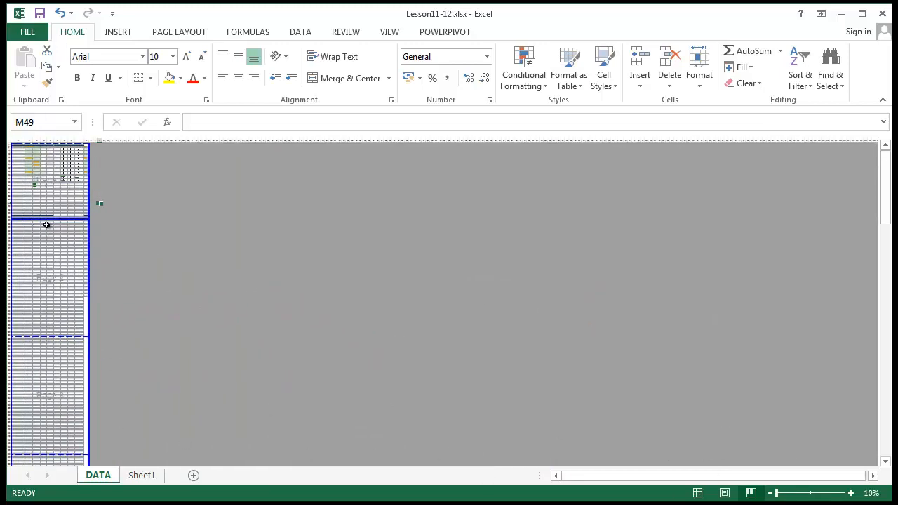
click(175, 338)
scroll(161, 362, down, 3)
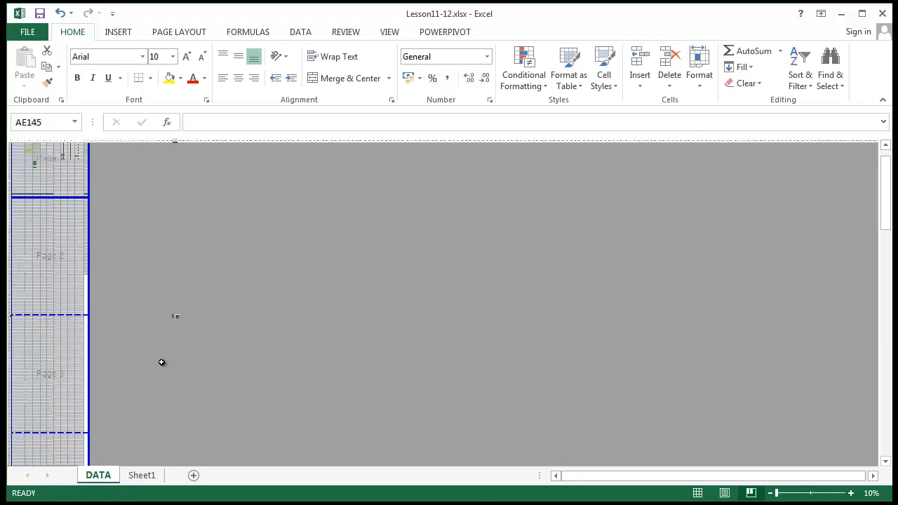
scroll(136, 348, down, 2)
scroll(35, 305, up, 1)
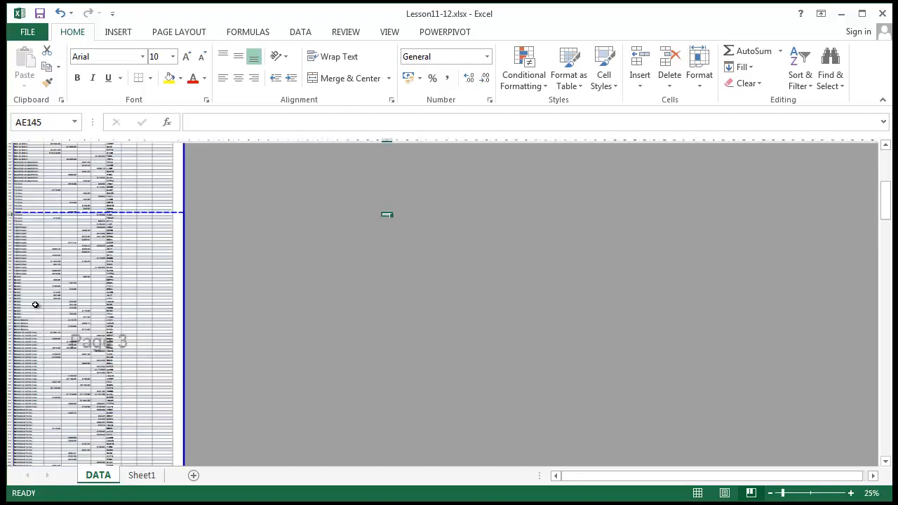
scroll(161, 290, down, 1)
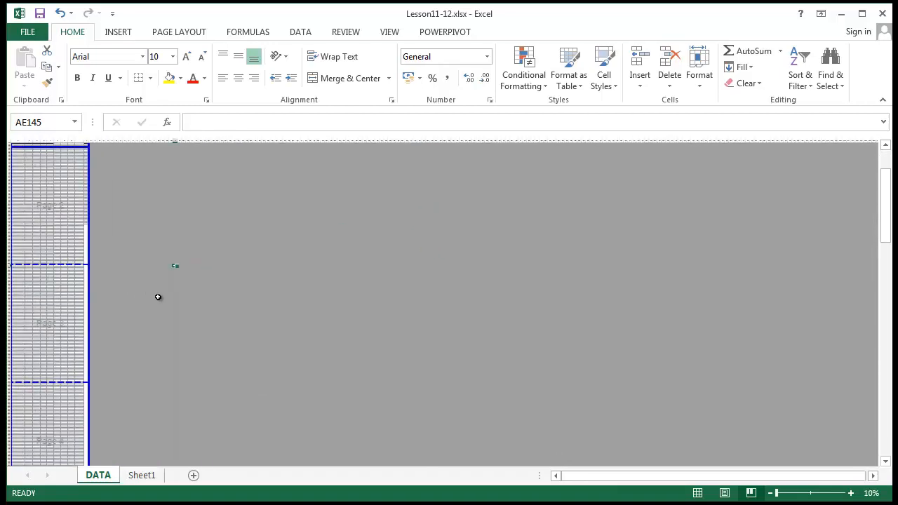
mouse_move(887, 237)
mouse_down()
mouse_move(888, 435)
mouse_move(888, 240)
mouse_up()
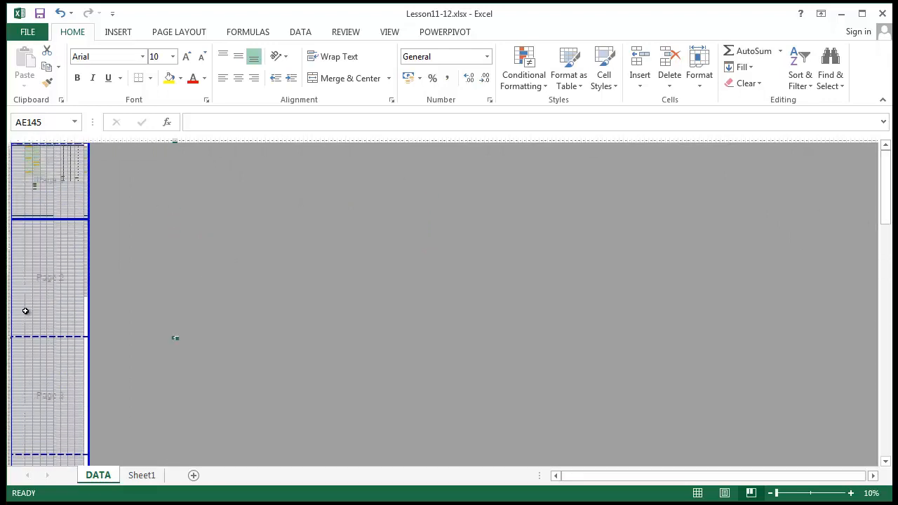
Enlarge the page break preview to 25% and examine the page breaks across pages 1 to 4
scroll(24, 310, up, 1)
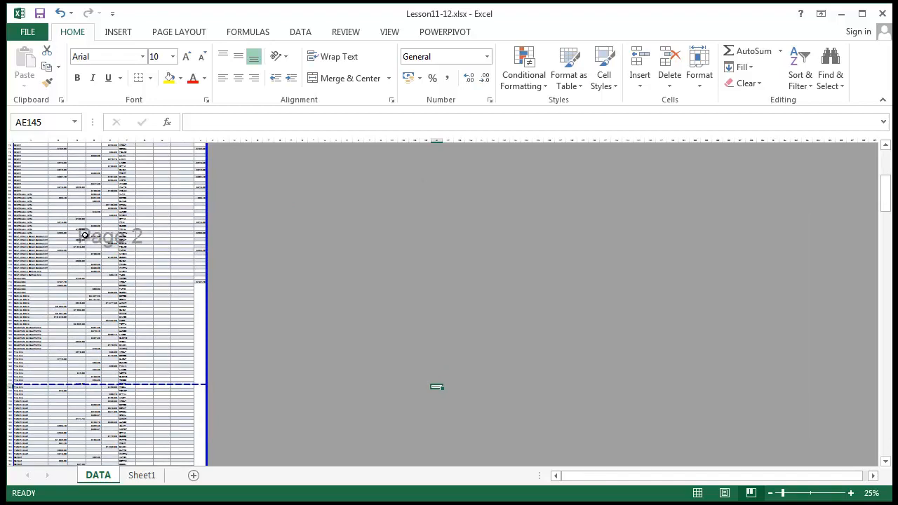
scroll(78, 308, up, 5)
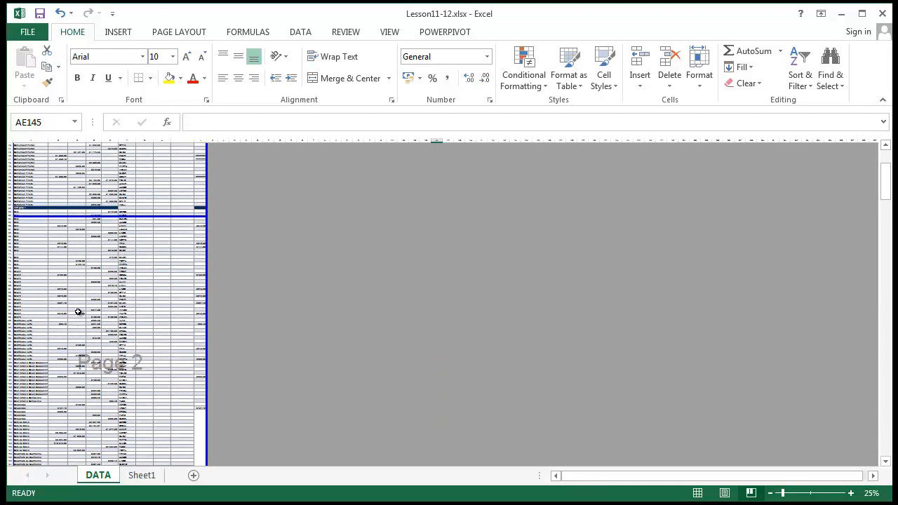
scroll(78, 311, up, 4)
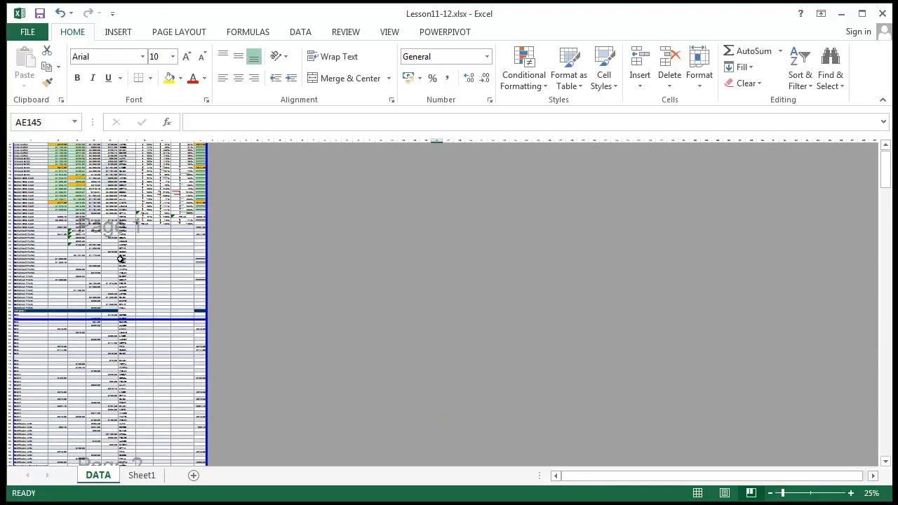
scroll(116, 265, down, 8)
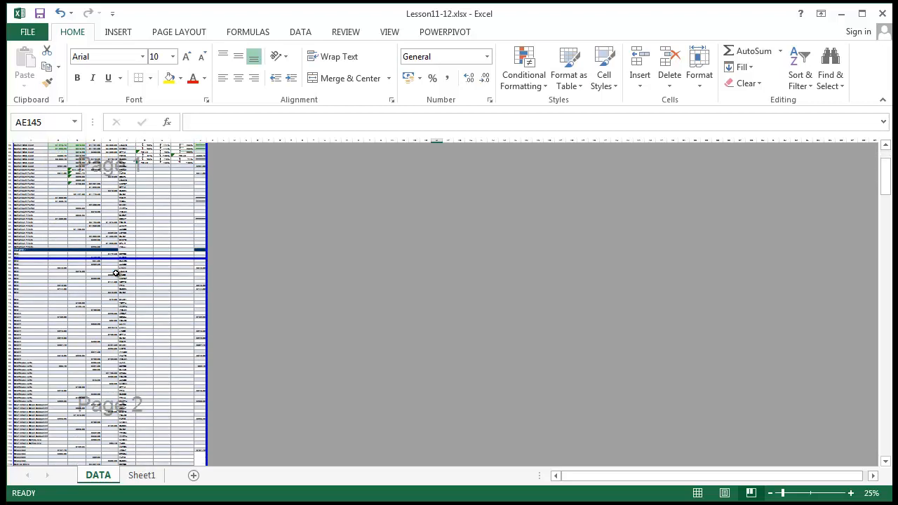
scroll(116, 272, down, 12)
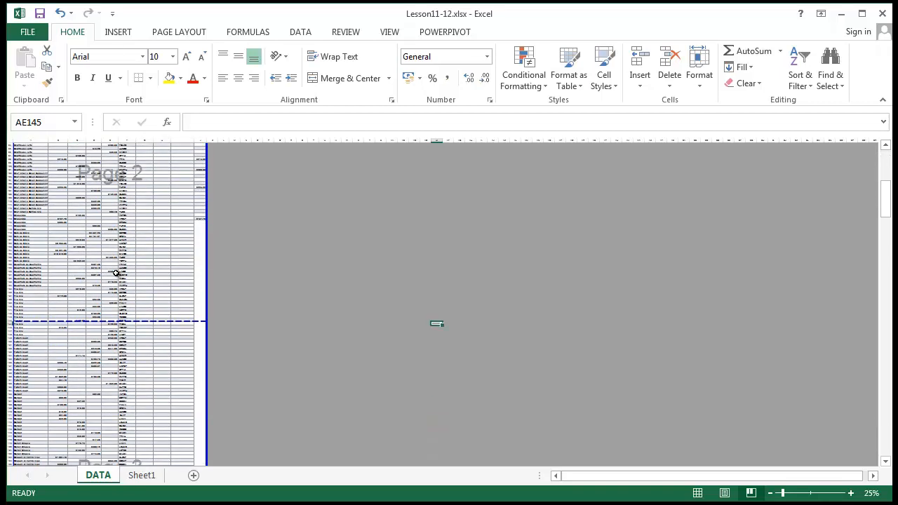
scroll(117, 272, down, 12)
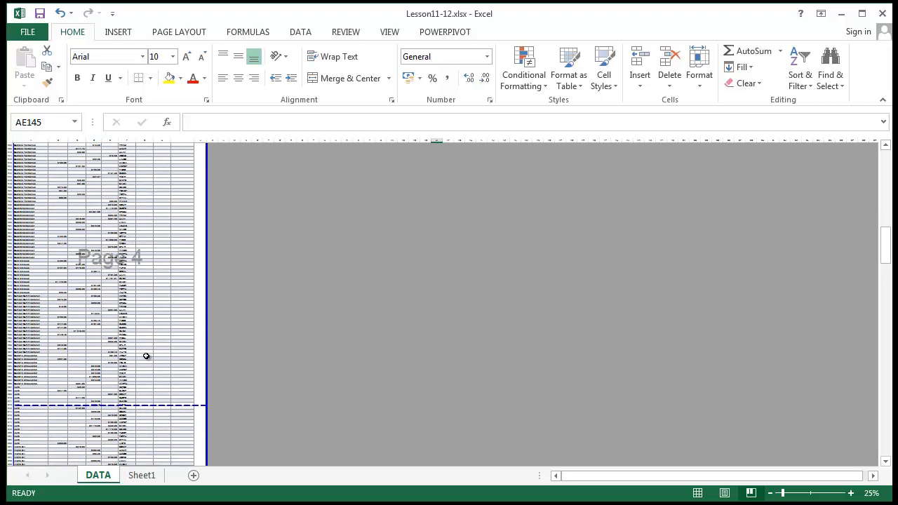
scroll(156, 412, up, 8)
drag(885, 238, 846, 168)
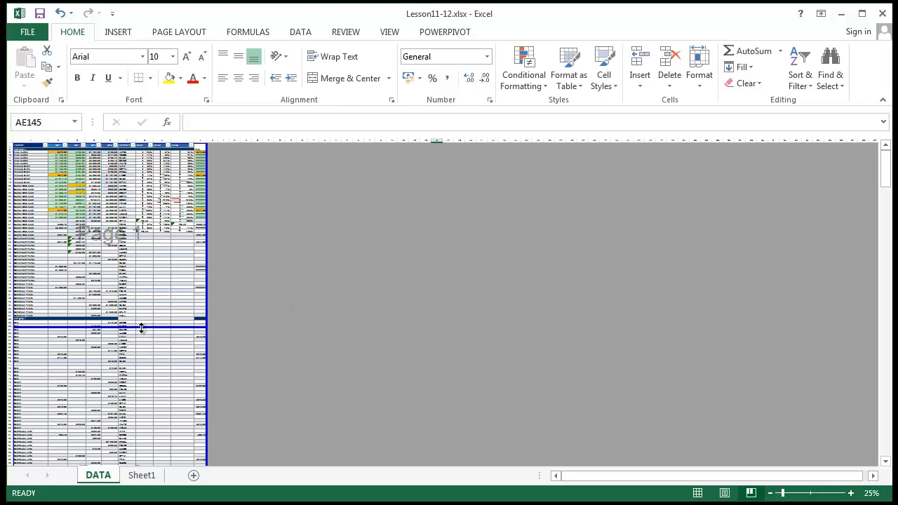
Move the page break at the end of page 1 down and align it with the automatic page break
drag(141, 328, 147, 415)
scroll(147, 414, down, 10)
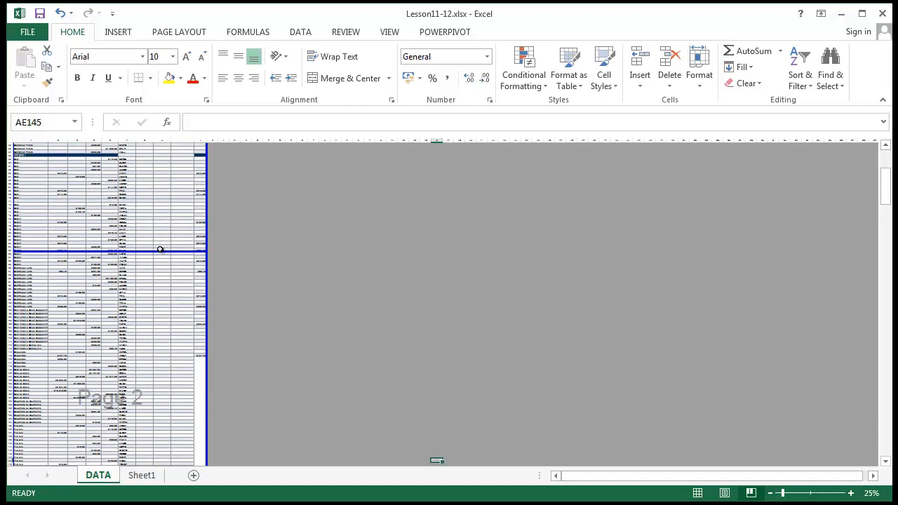
drag(160, 253, 164, 288)
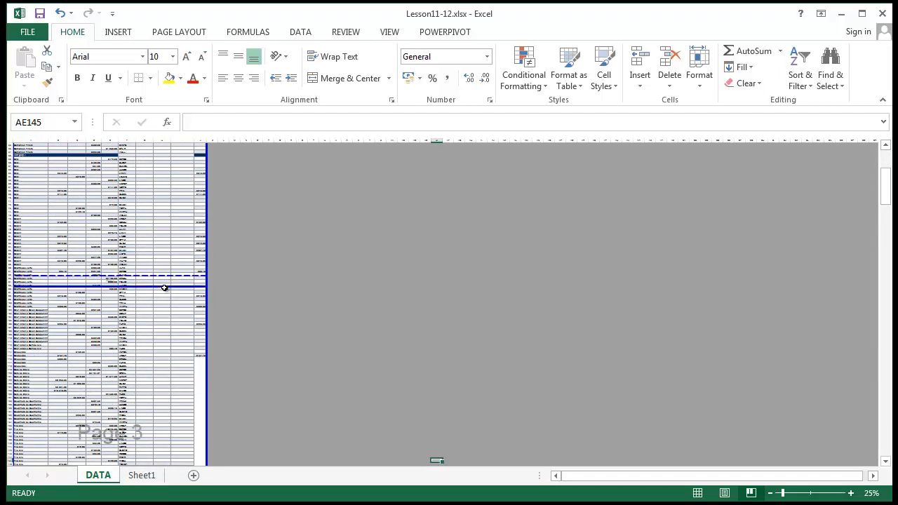
click(164, 290)
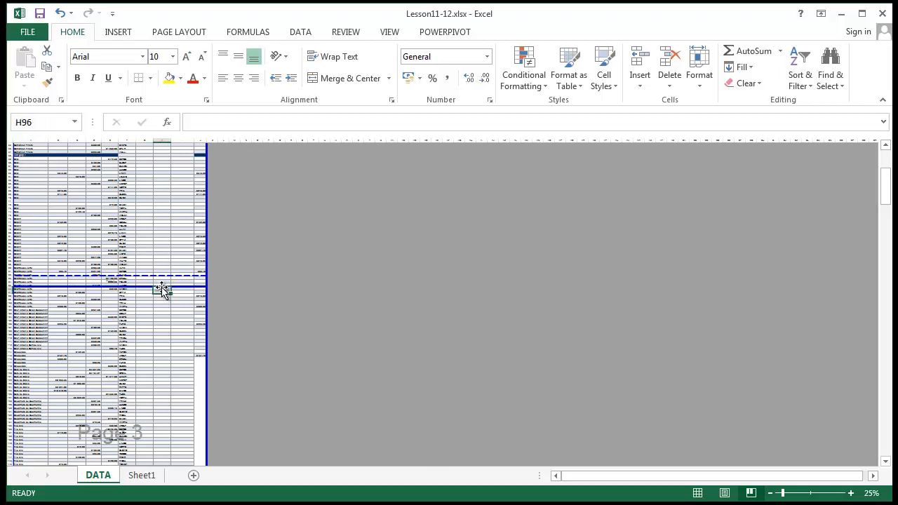
click(405, 296)
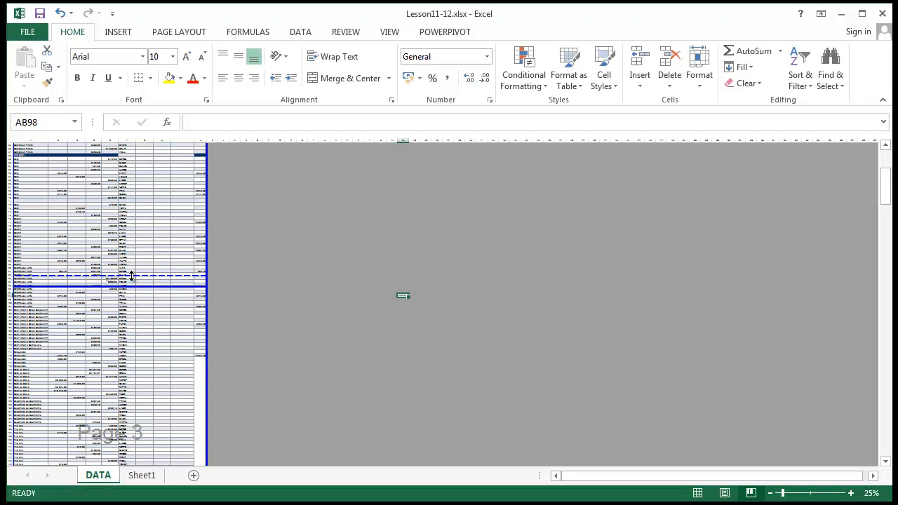
scroll(133, 295, up, 4)
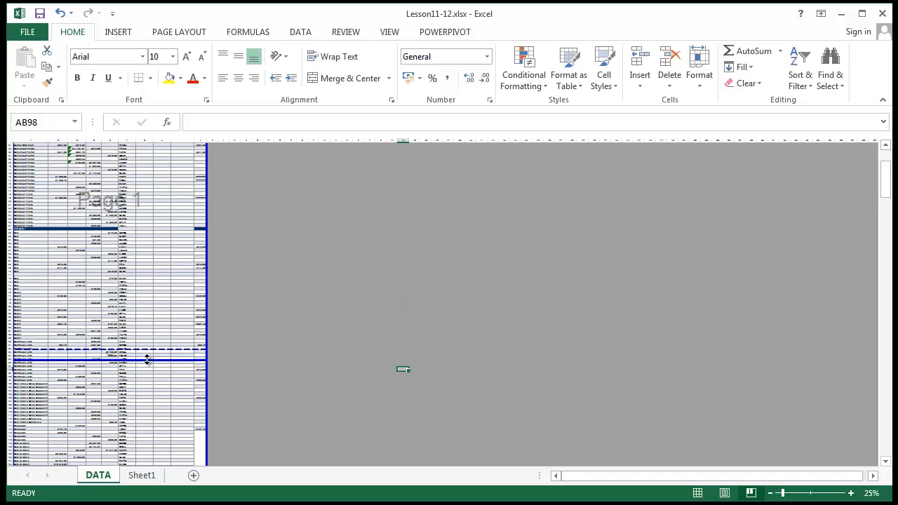
drag(148, 347, 148, 351)
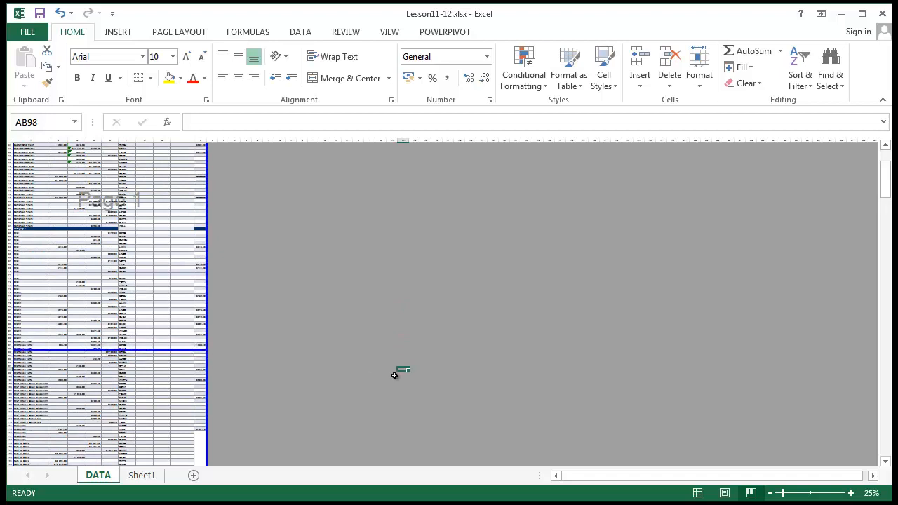
scroll(380, 383, up, 2)
scroll(372, 386, up, 4)
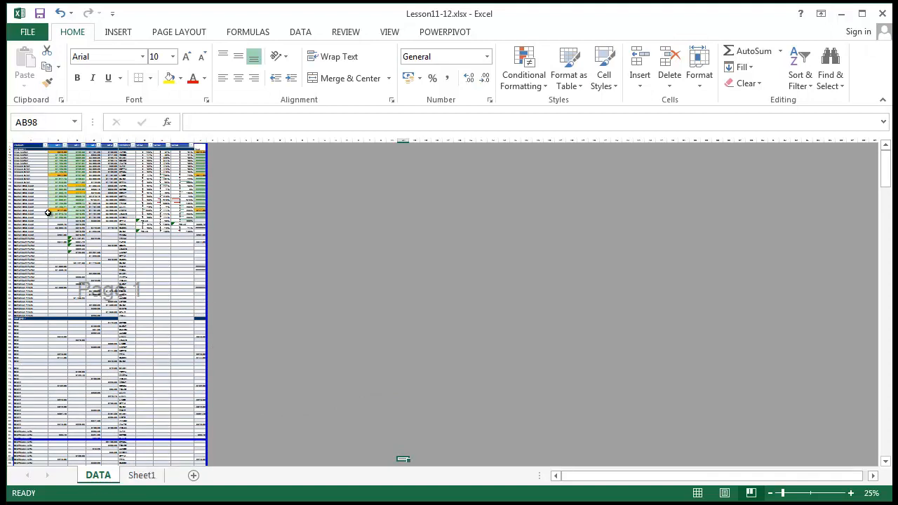
Try narrowing the print area to end at column H, and restore its boundary to column J
drag(393, 463, 325, 294)
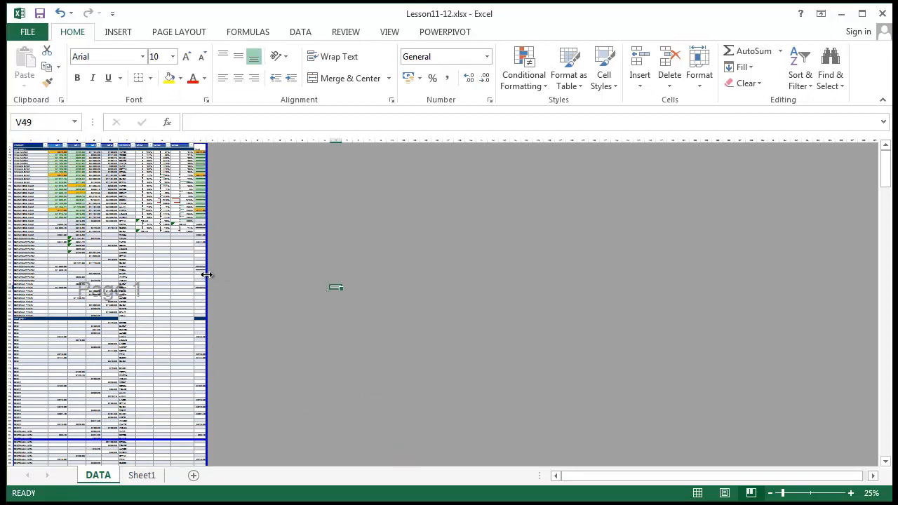
drag(206, 274, 171, 274)
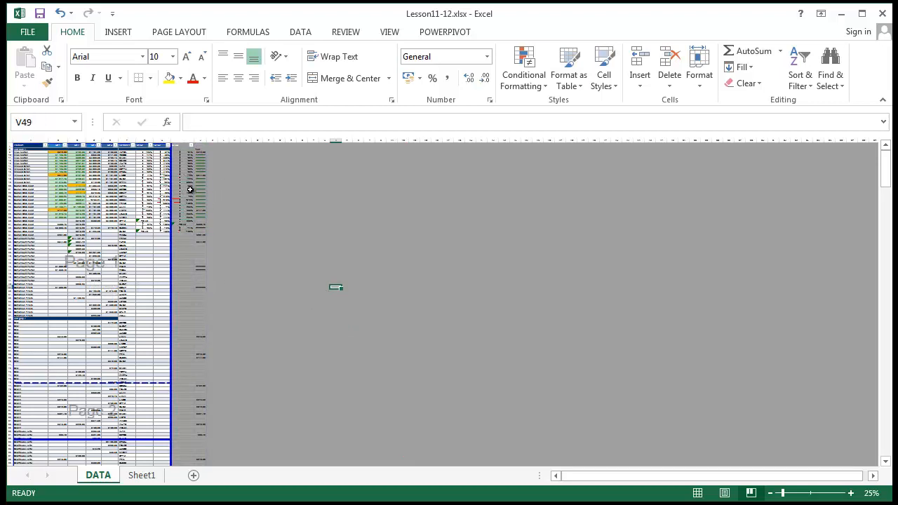
drag(171, 211, 206, 209)
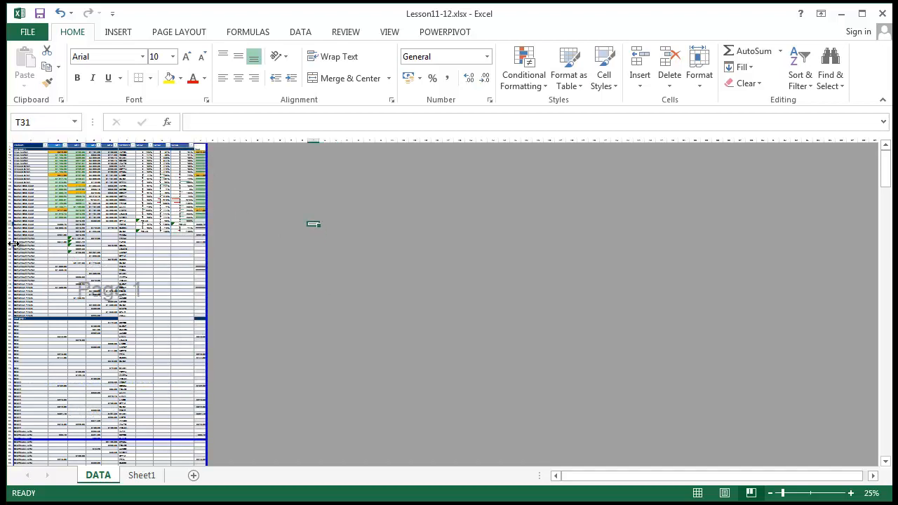
Try starting the print area at column C and moving its top boundary several rows down, undoing each boundary change
drag(12, 243, 67, 241)
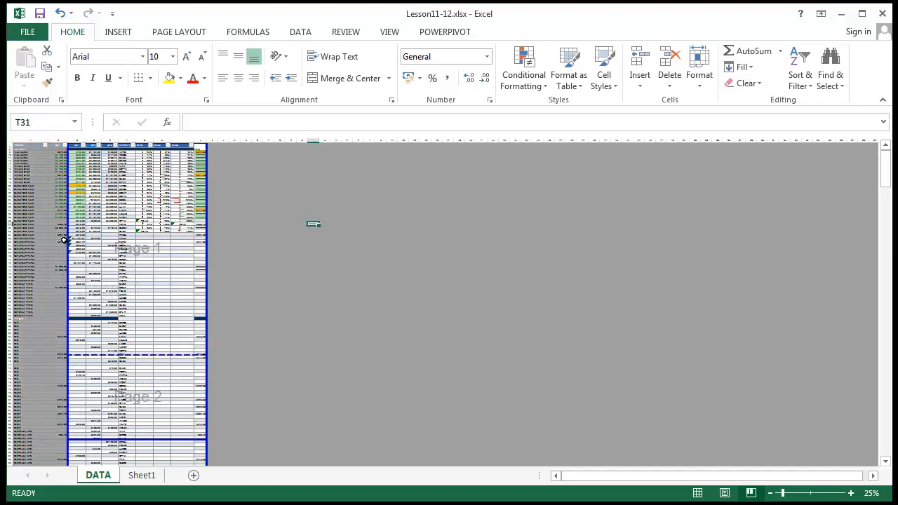
key(ctrl+z)
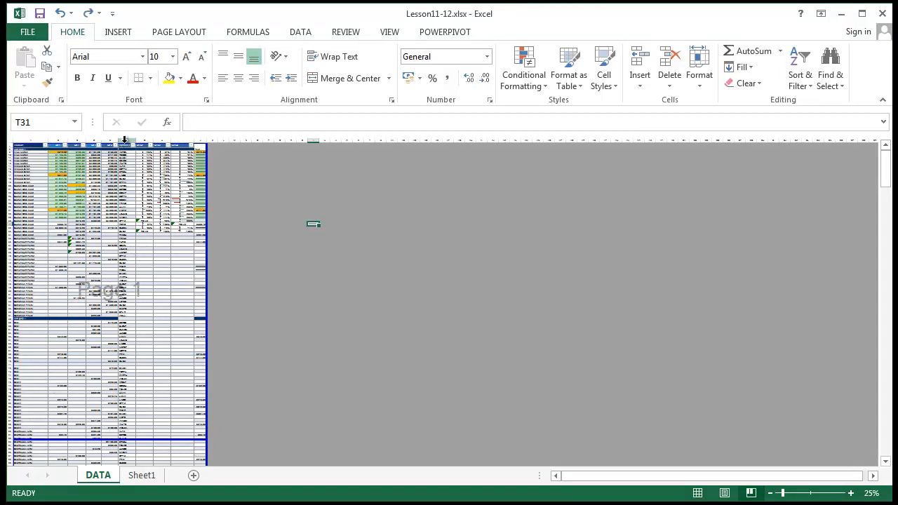
drag(124, 143, 112, 179)
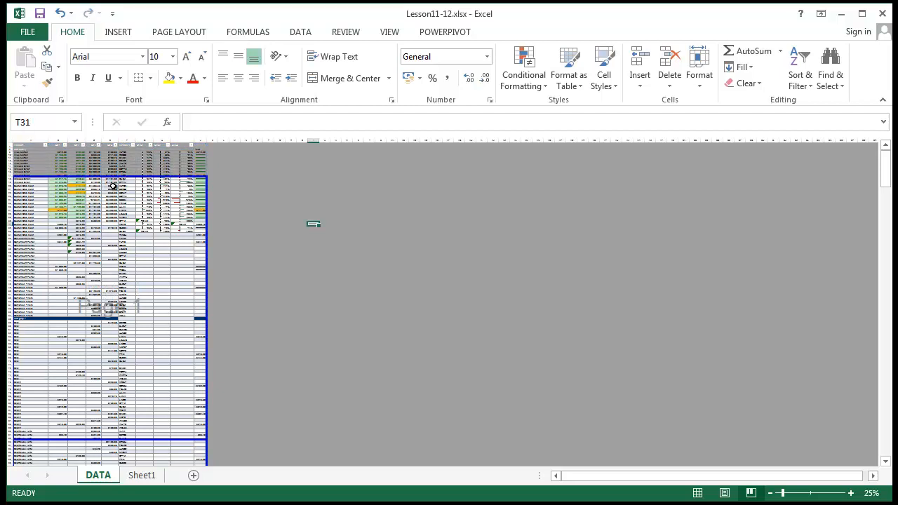
key(ctrl+z)
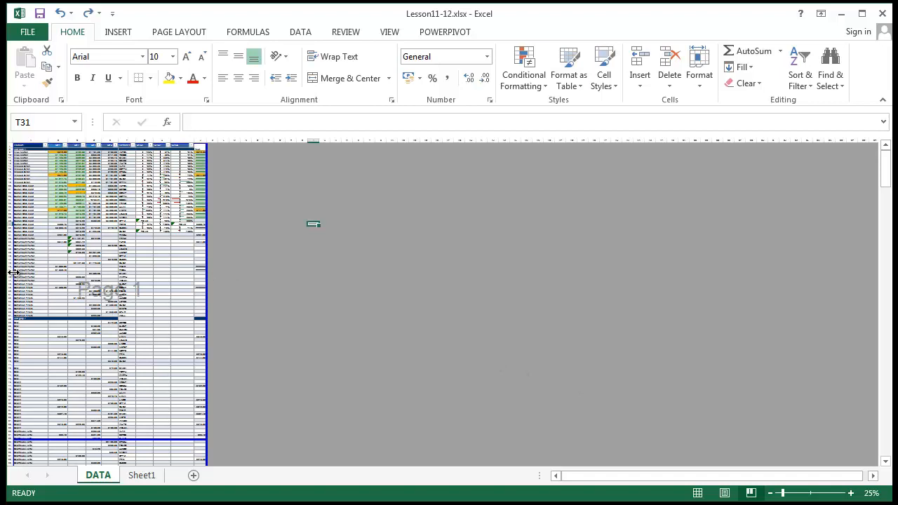
drag(12, 272, 67, 267)
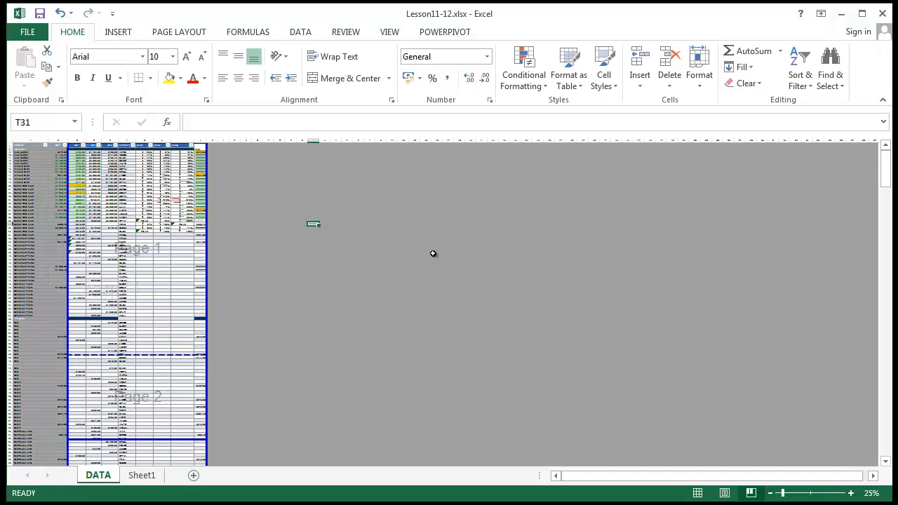
key(ctrl+z)
click(335, 250)
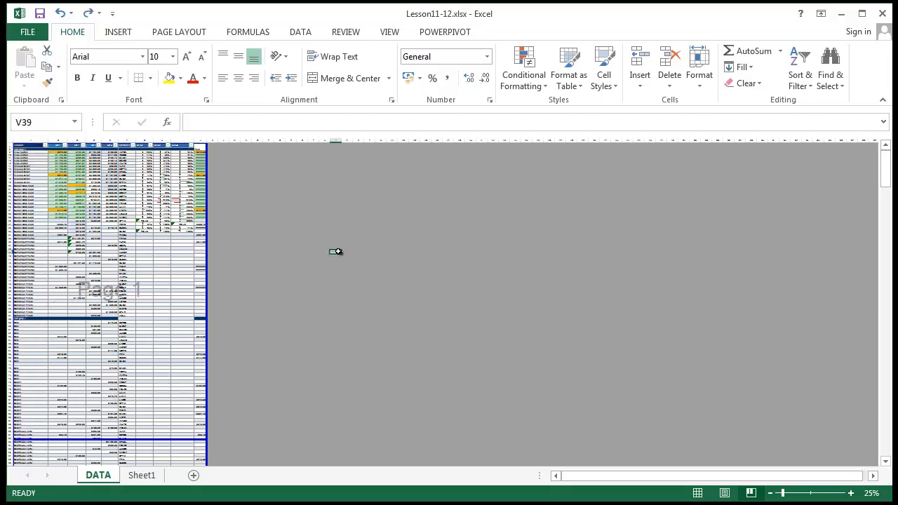
scroll(131, 269, down, 20)
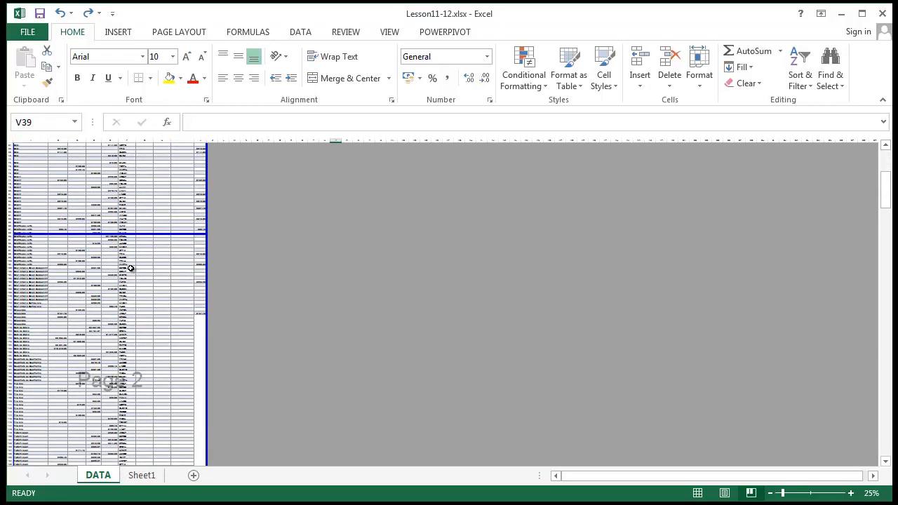
click(336, 265)
scroll(245, 264, up, 20)
scroll(245, 264, up, 1)
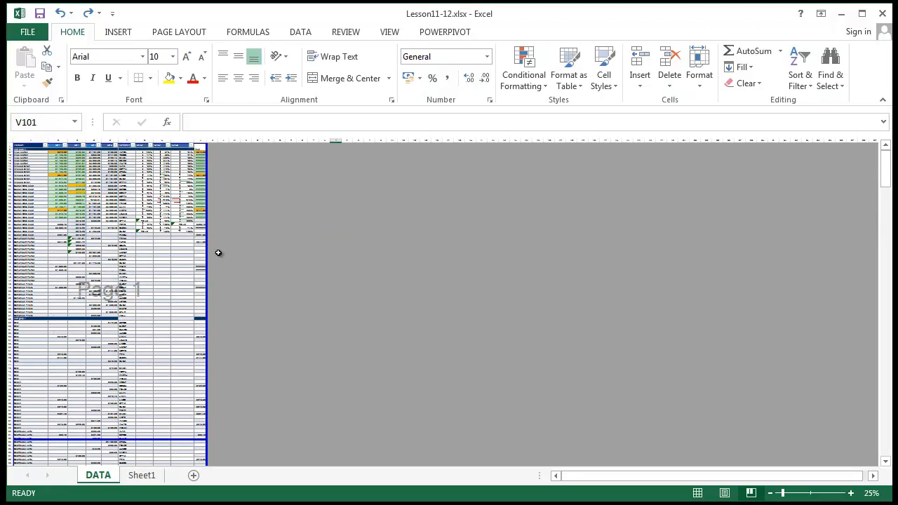
Print the active DATA sheet, pages 1 to 10, with Send To OneNote 2013 as the printer
click(35, 35)
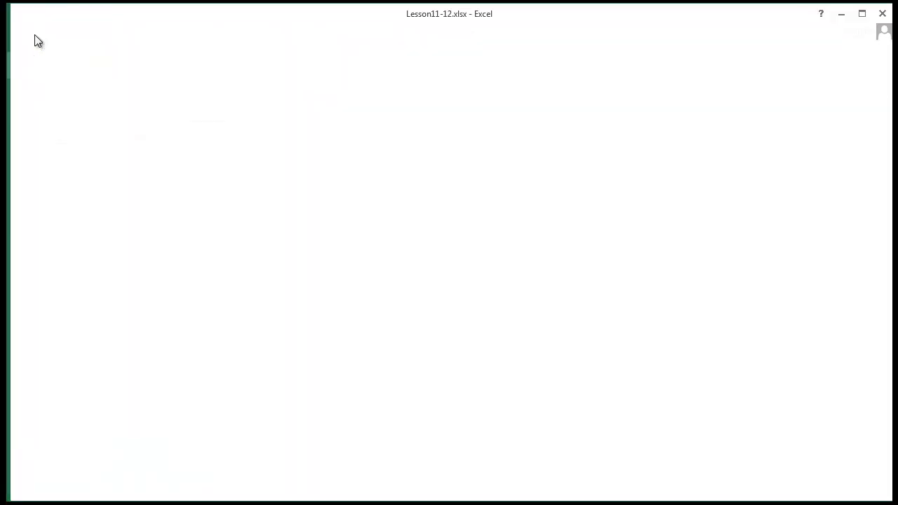
click(44, 200)
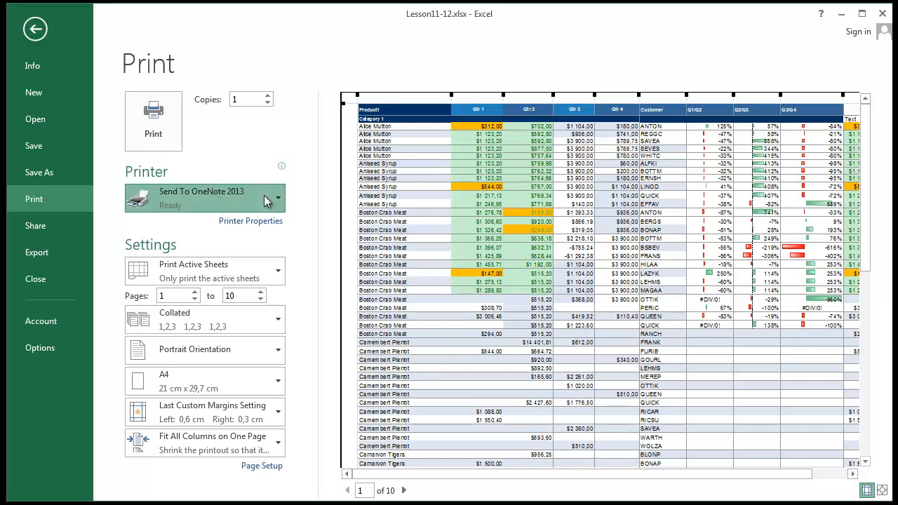
click(237, 205)
click(214, 327)
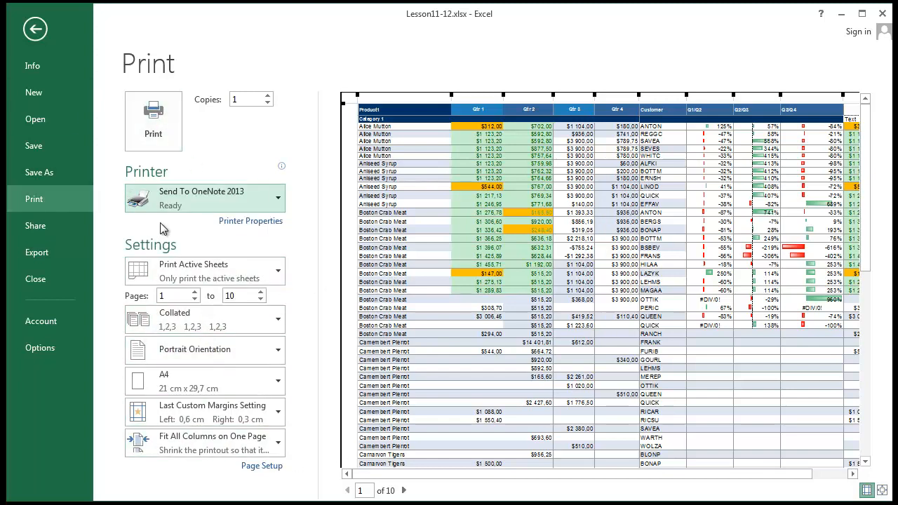
click(155, 148)
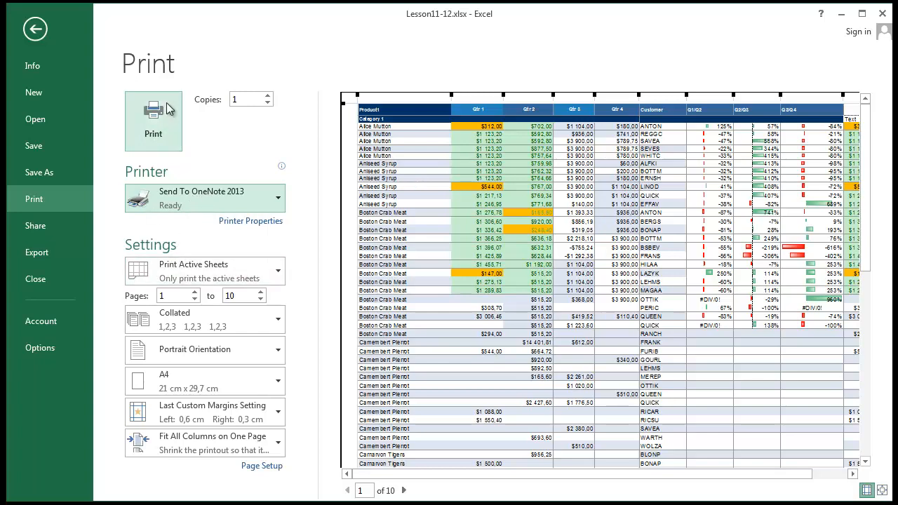
Set the print-to-file output name to lesson13 and overwrite the existing file
drag(116, 19, 576, 208)
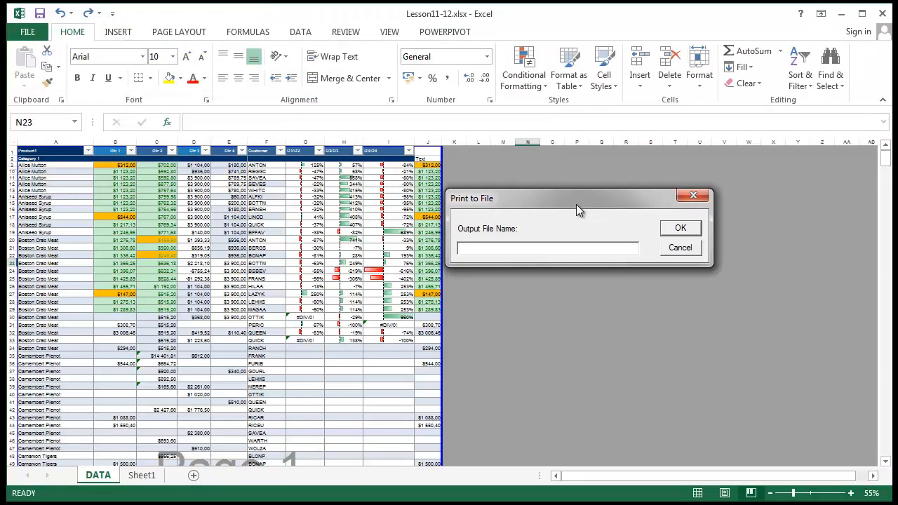
text(lesson13)
click(680, 228)
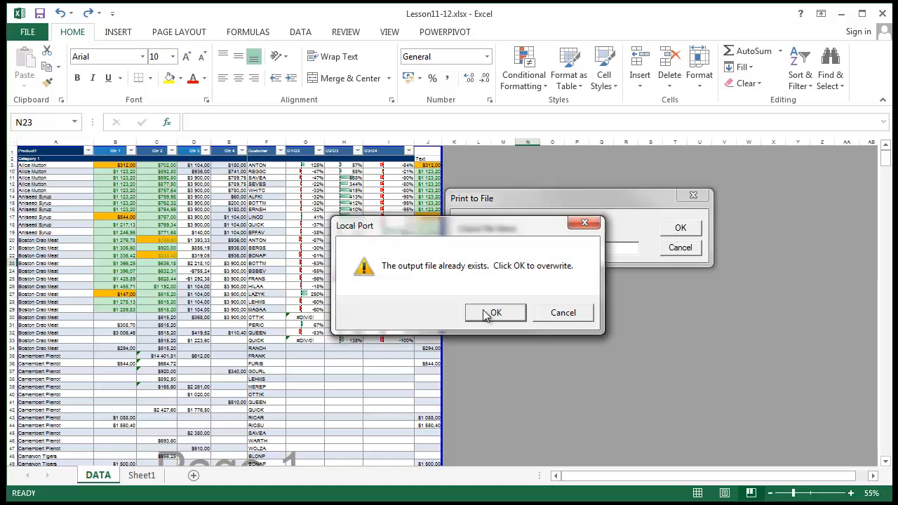
click(510, 316)
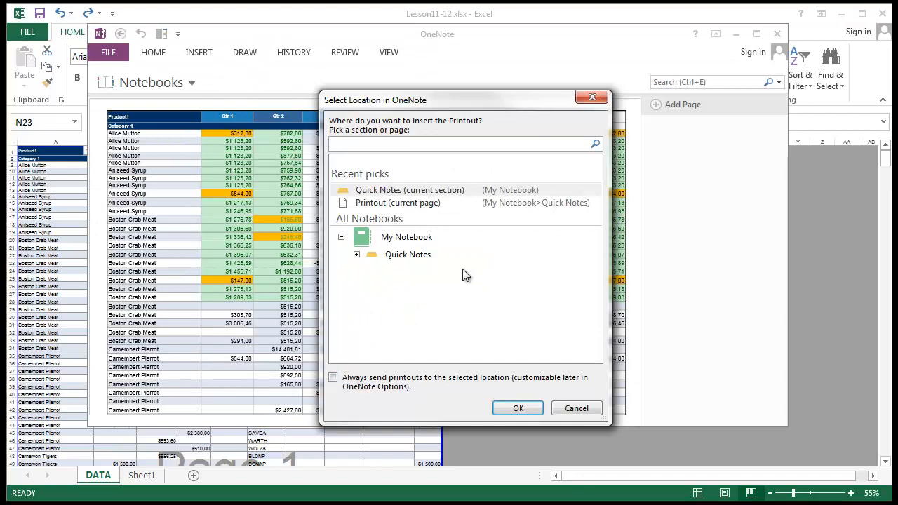
Insert the printout into the Quick Notes section of My Notebook in OneNote
click(401, 242)
click(405, 255)
click(357, 255)
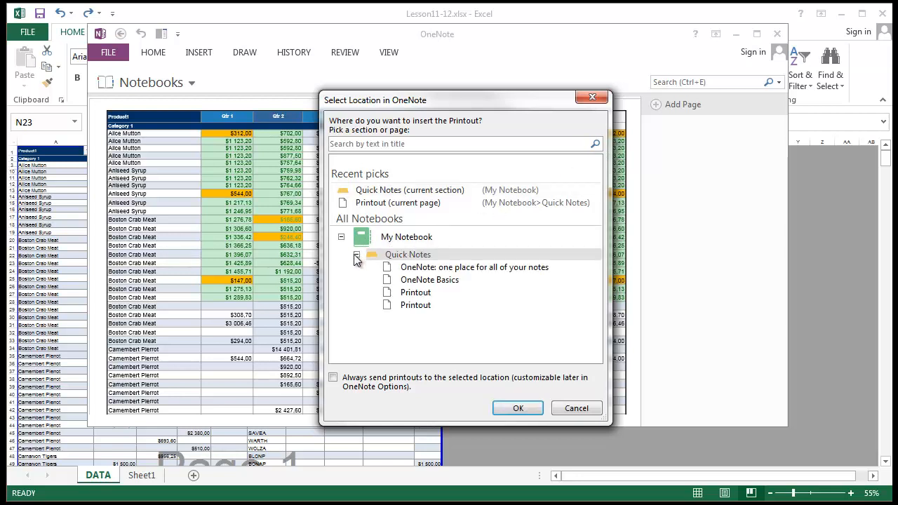
click(357, 255)
click(519, 408)
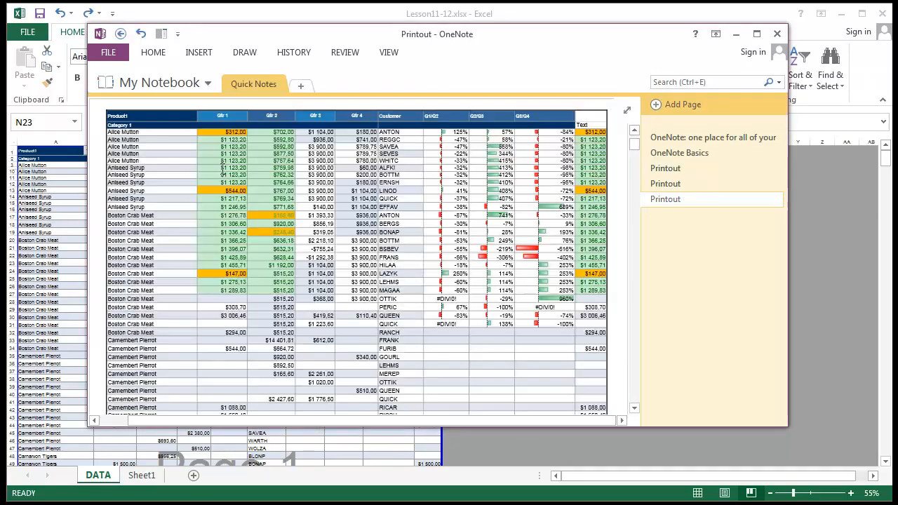
Save the OneNote printout image to the Desktop as a PNG file named lesson 13.png
right_click(250, 142)
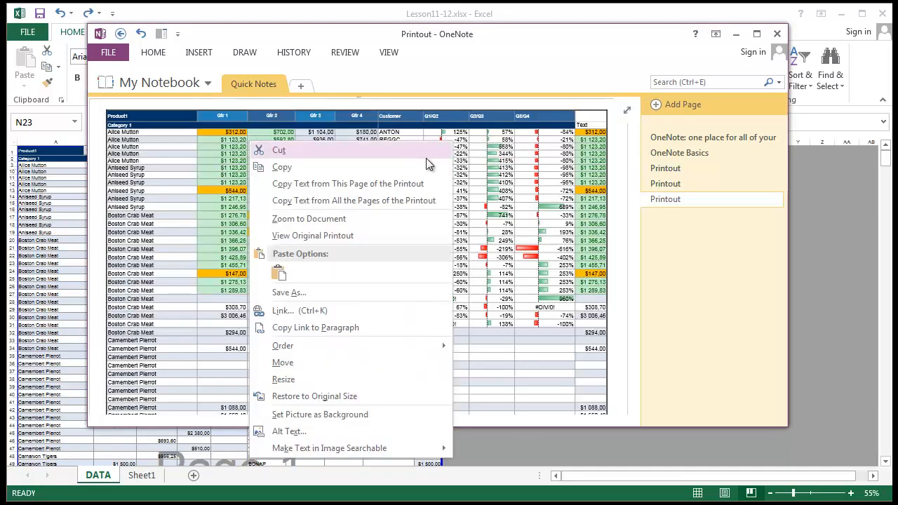
click(327, 294)
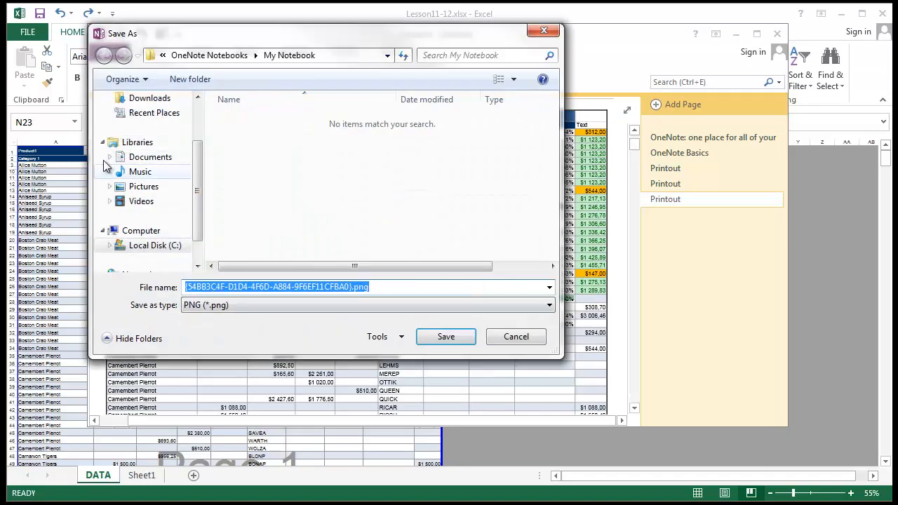
drag(197, 191, 198, 154)
click(144, 148)
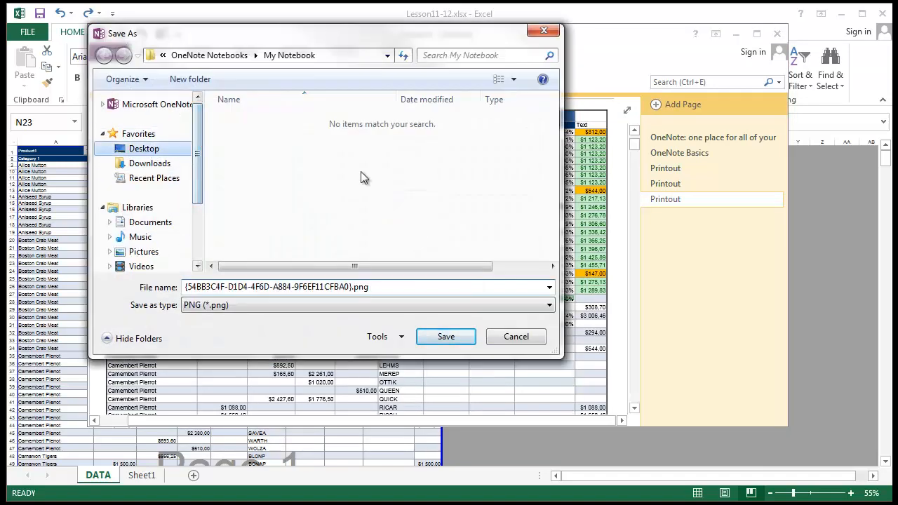
click(227, 305)
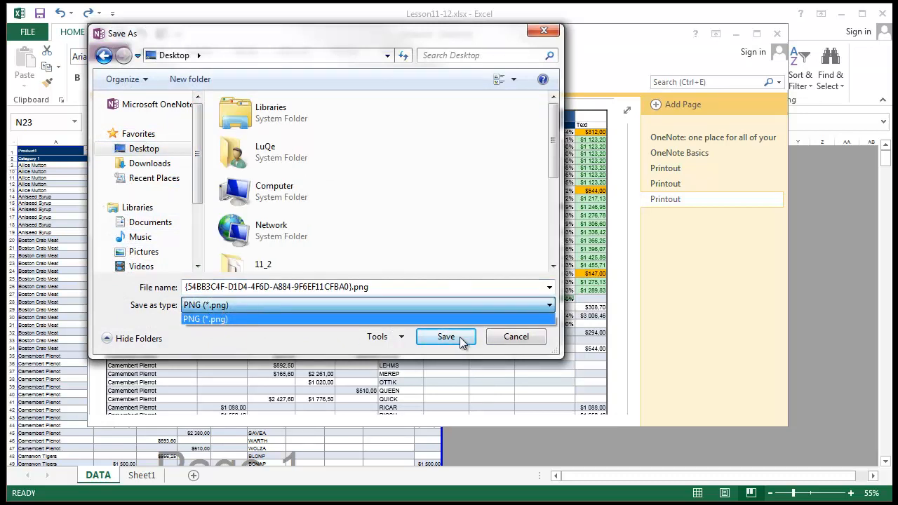
click(352, 287)
click(352, 287)
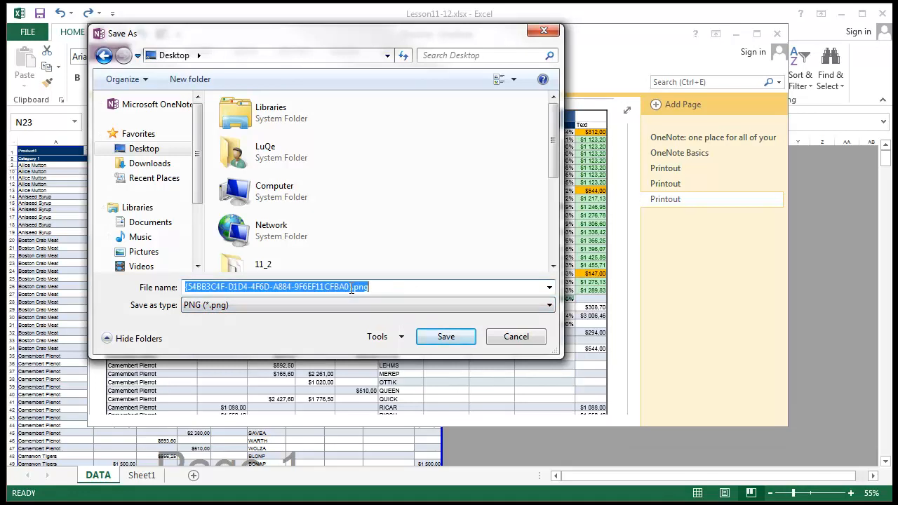
click(354, 287)
drag(353, 287, 134, 262)
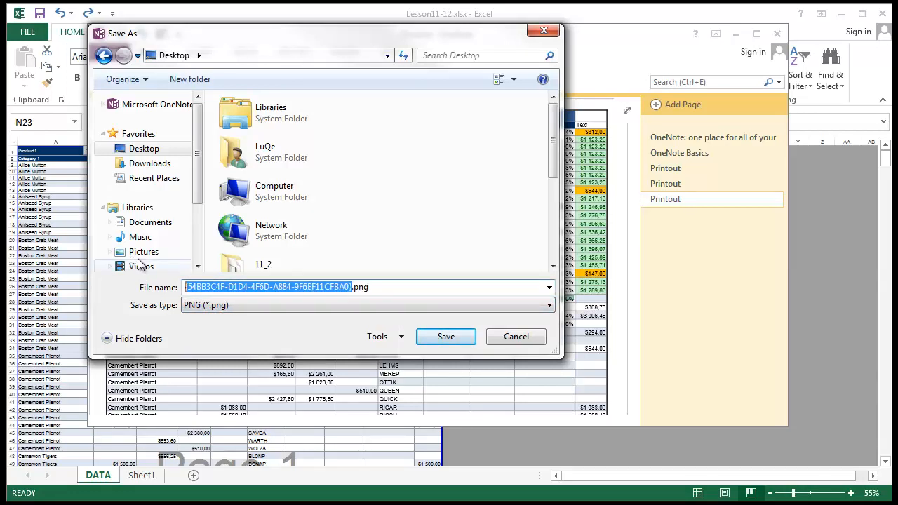
text(lesson 13)
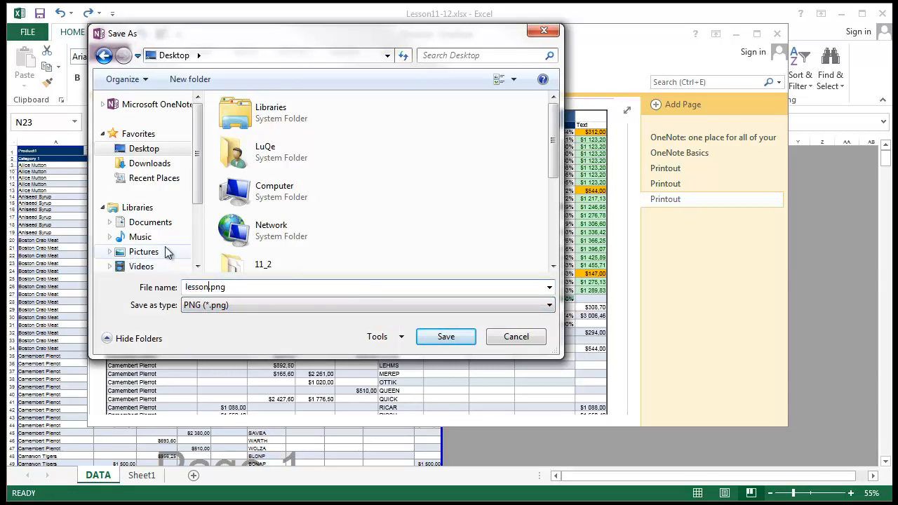
key(Return)
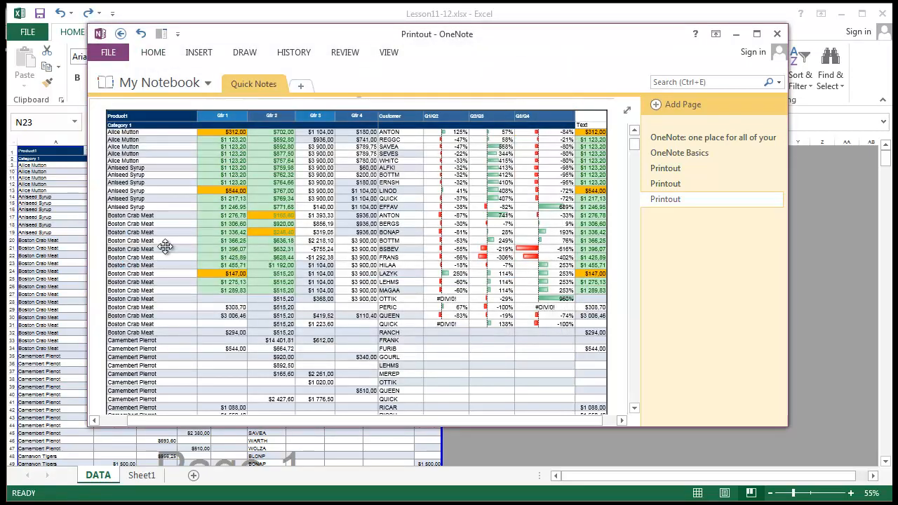
Close OneNote and minimize Excel to reach the desktop
click(776, 33)
click(523, 295)
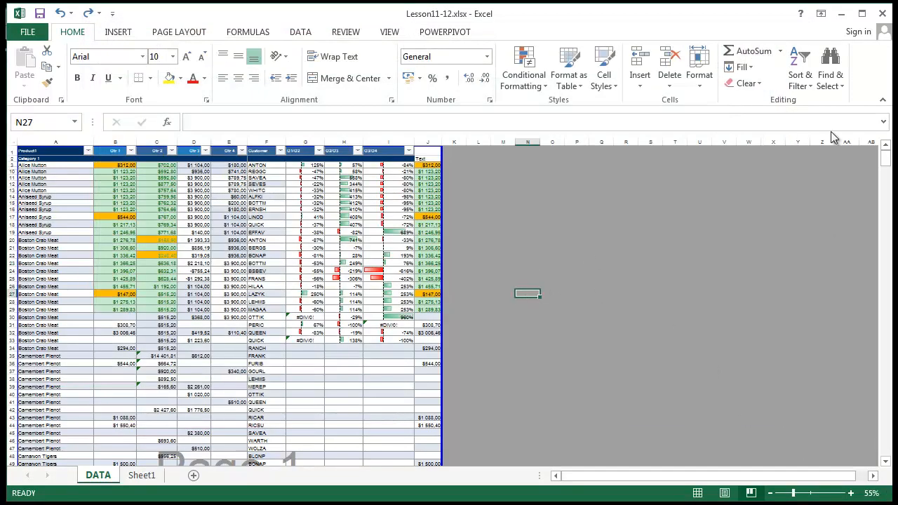
click(842, 13)
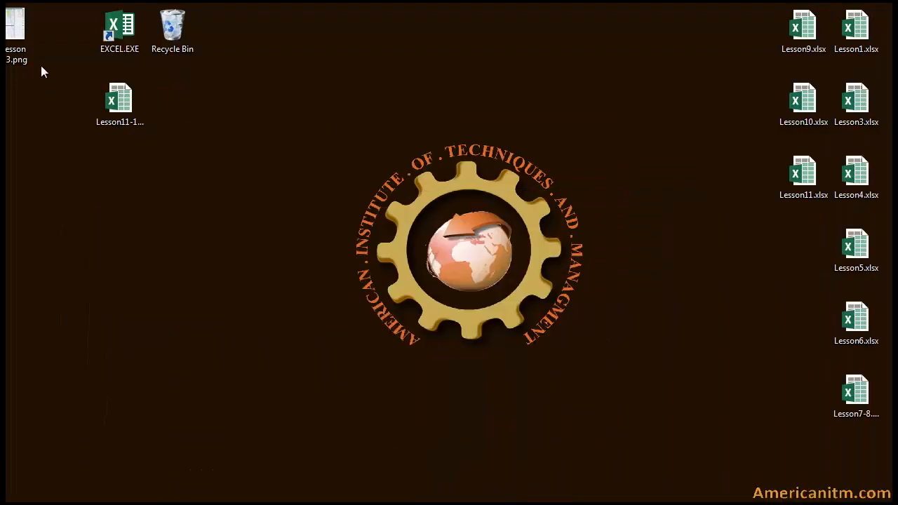
Move lesson 13.png to the middle of the desktop and inspect the image at several zoom levels in Windows Photo Viewer, closing it when done
drag(30, 52, 446, 172)
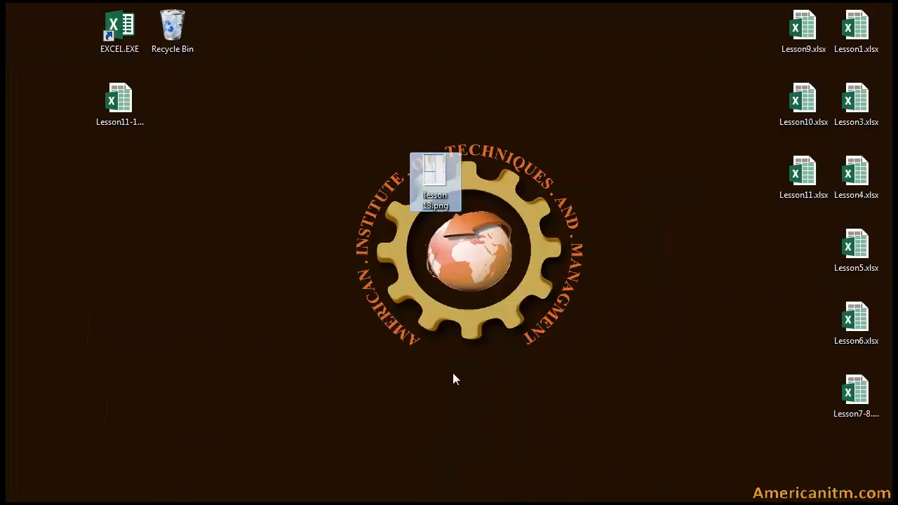
double_click(443, 169)
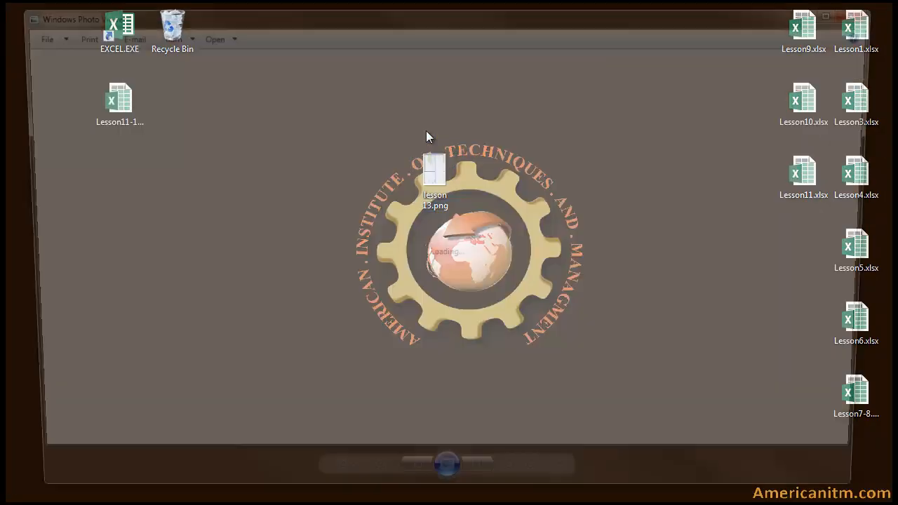
scroll(516, 415, up, 2)
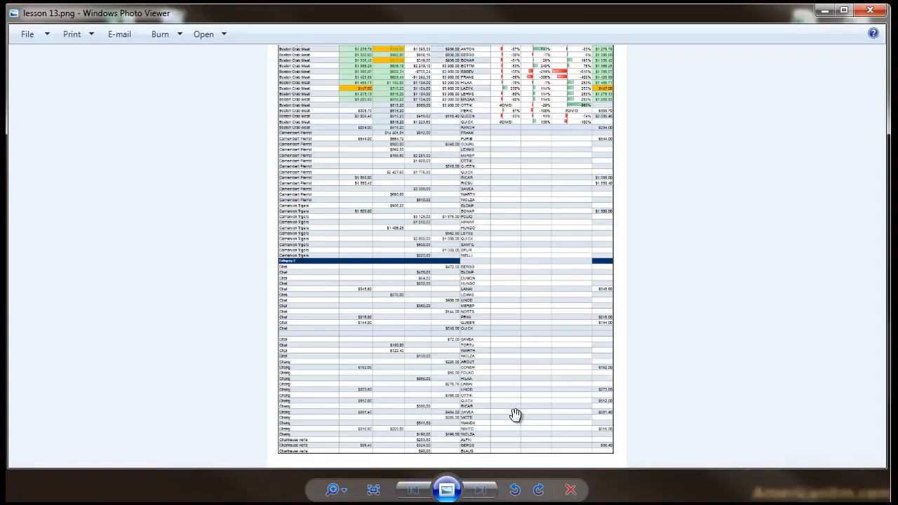
scroll(517, 393, down, 1)
scroll(498, 281, up, 4)
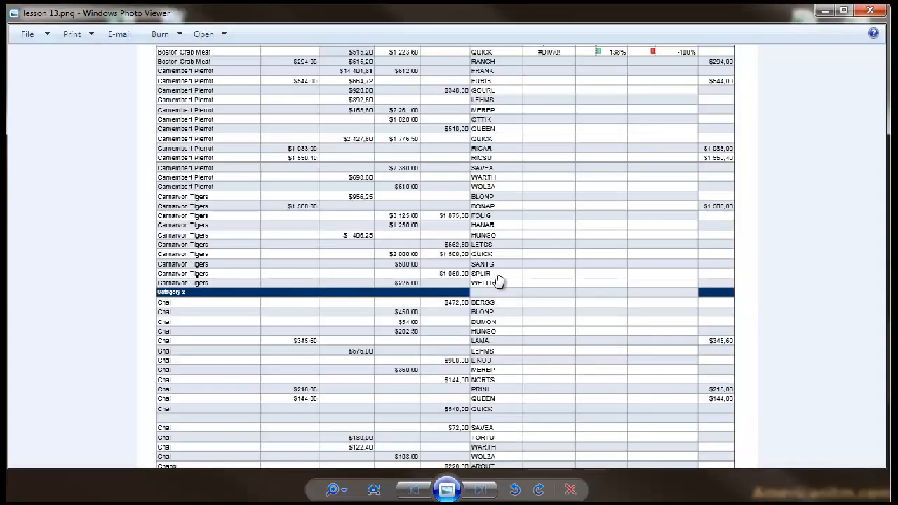
scroll(498, 281, down, 4)
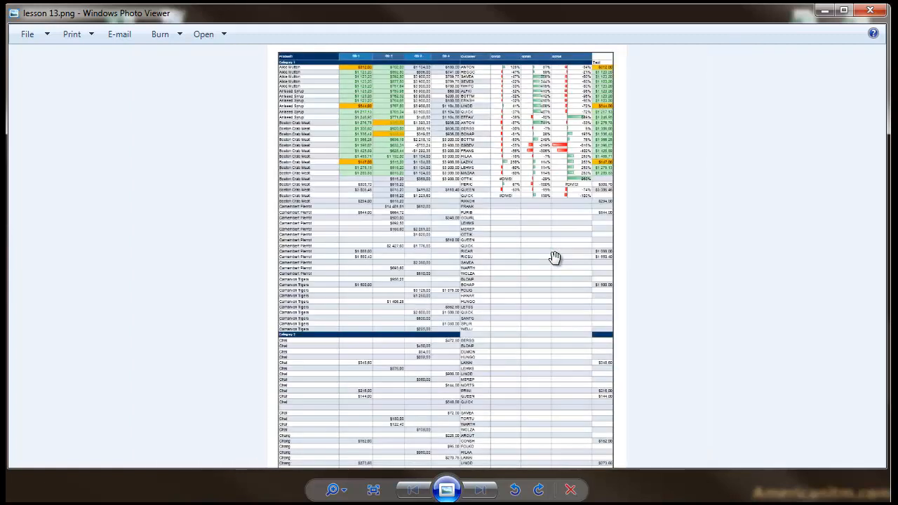
scroll(554, 258, down, 1)
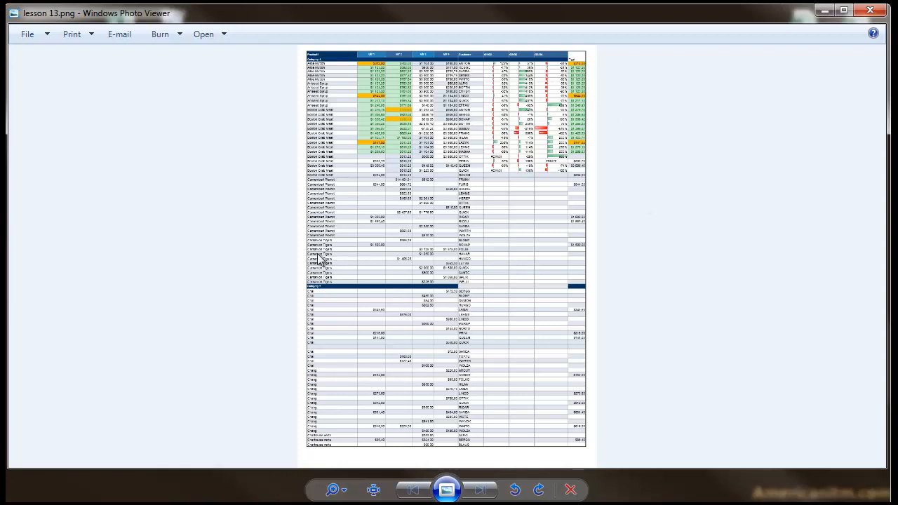
click(870, 13)
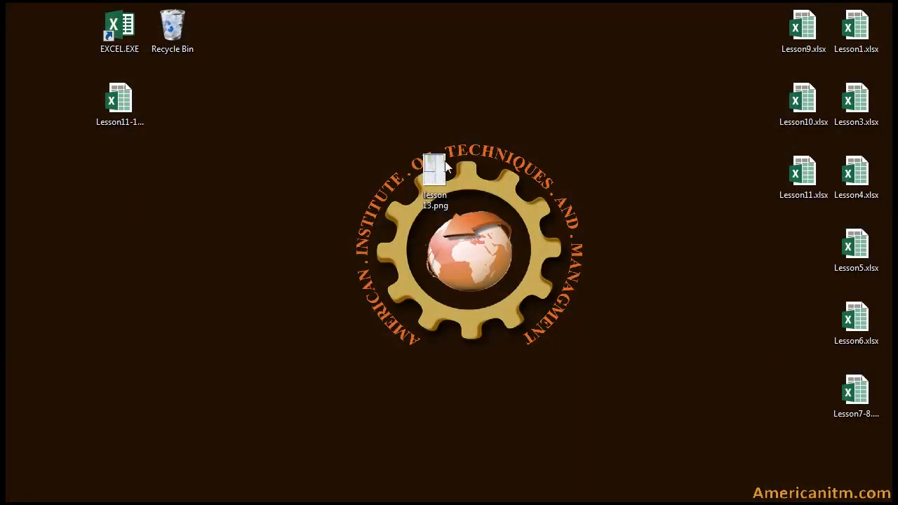